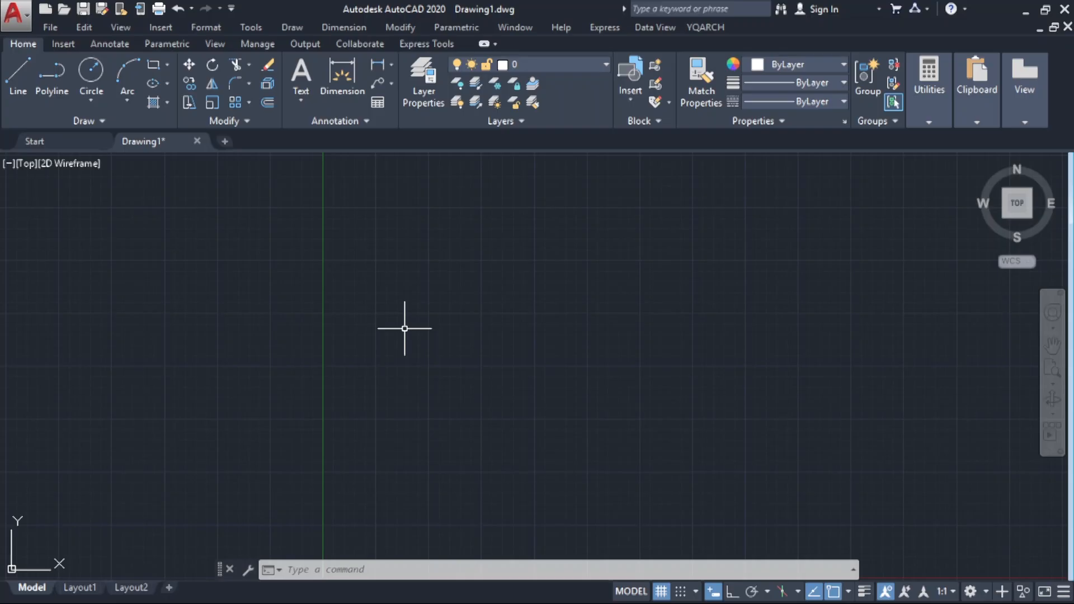
# Draw a circle with a radius of about 88.6 near the middle of the drawing area
pyautogui.write('c')
pyautogui.press('Return')
pyautogui.click(497, 313)
pyautogui.click(449, 372)
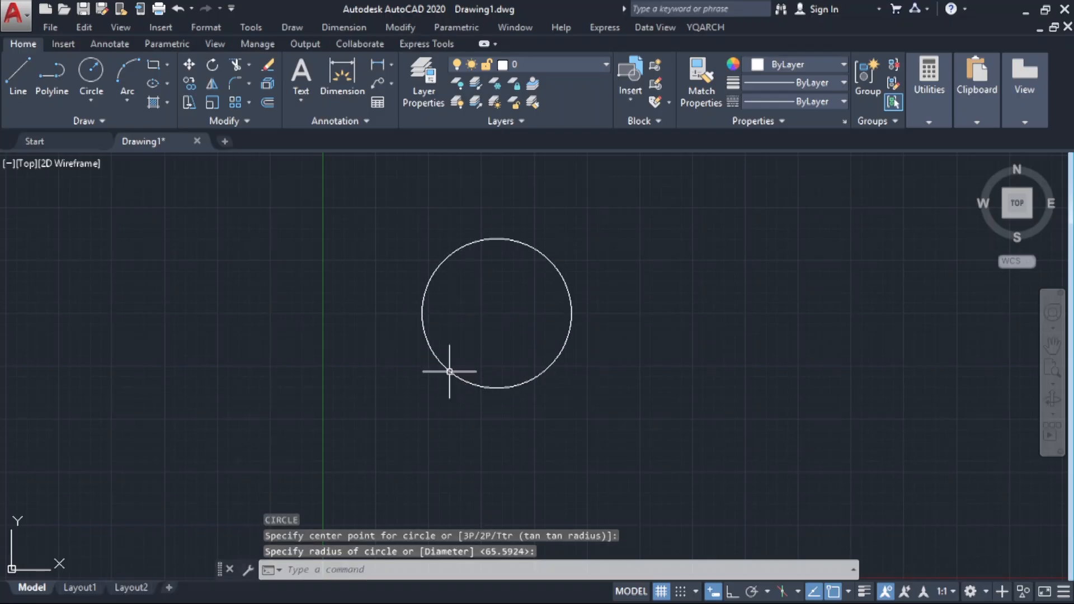
# Draw a single slanted line beside the circle, from its upper right down to its lower right
pyautogui.write('l')
pyautogui.press('Return')
pyautogui.click(667, 237)
pyautogui.click(552, 456)
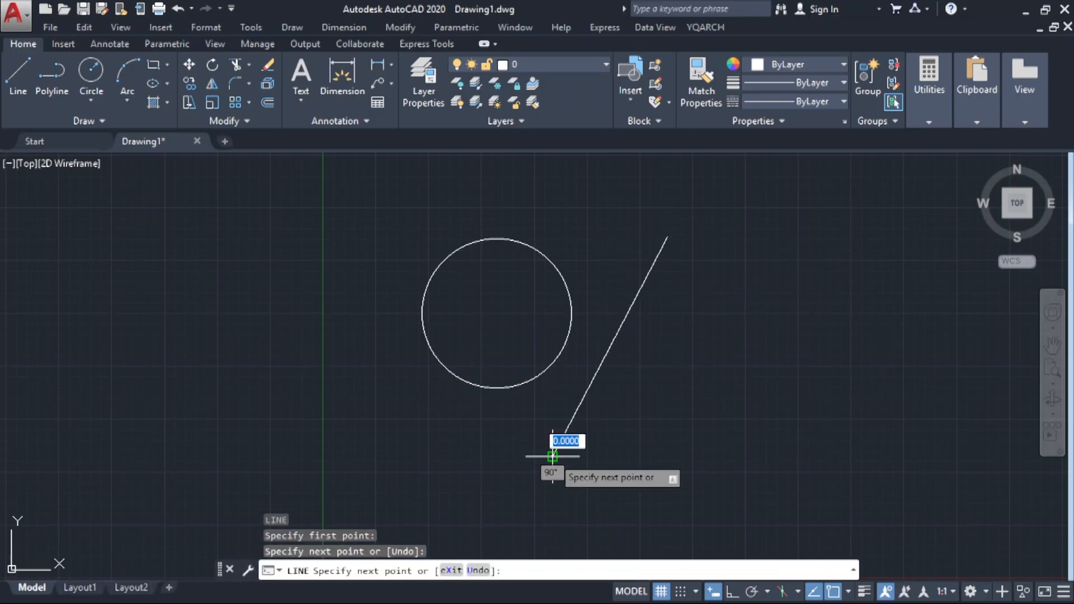
pyautogui.press('Return')
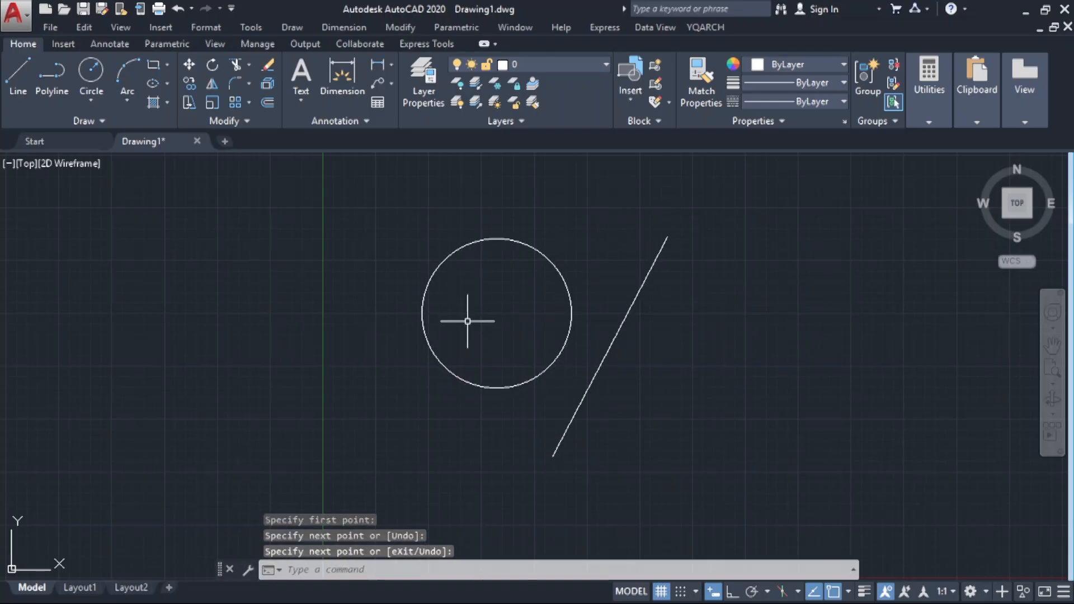
# Erase the circle and the line by picking each one within the Erase command, and undo the erasure
pyautogui.write('e')
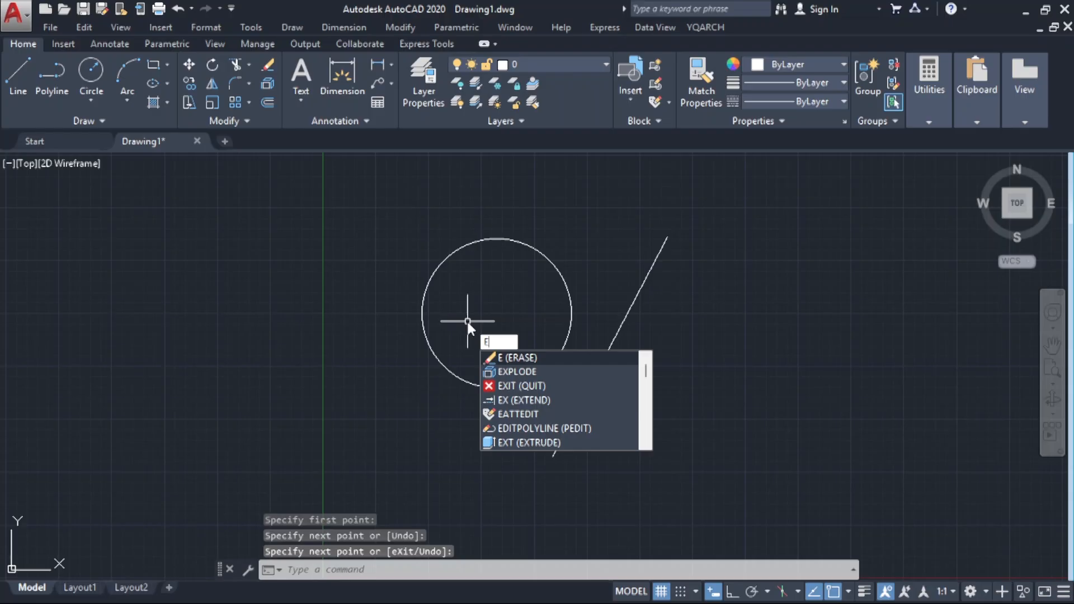
pyautogui.press('Return')
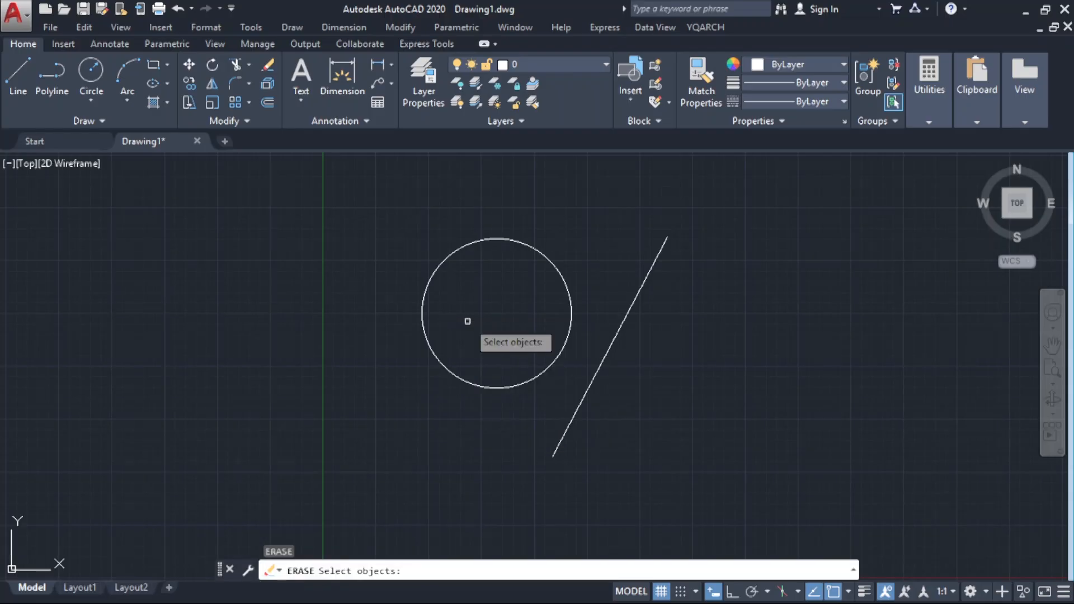
pyautogui.click(439, 263)
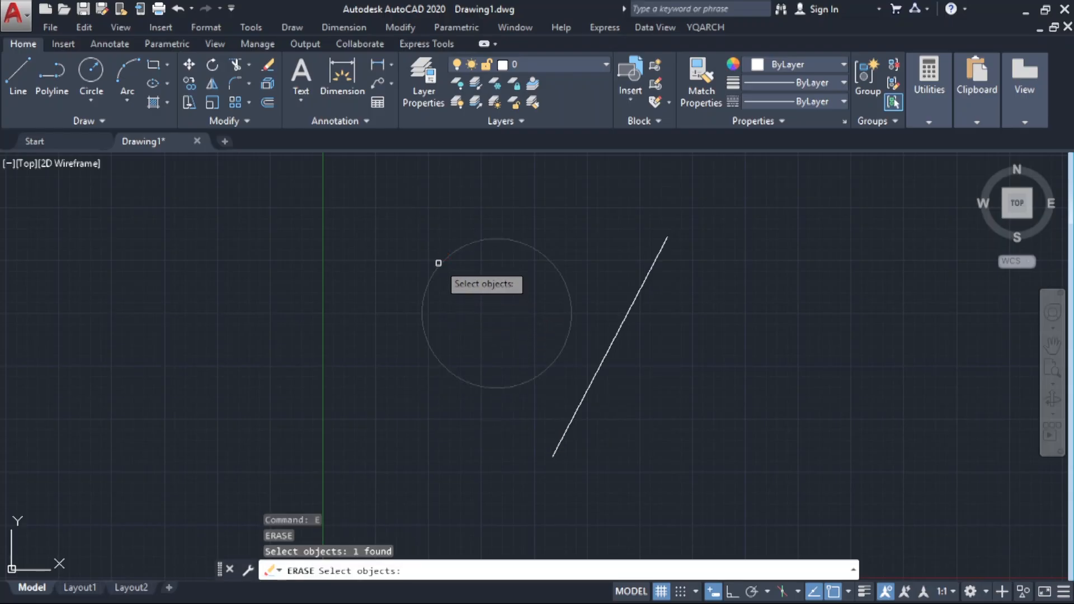
pyautogui.click(652, 263)
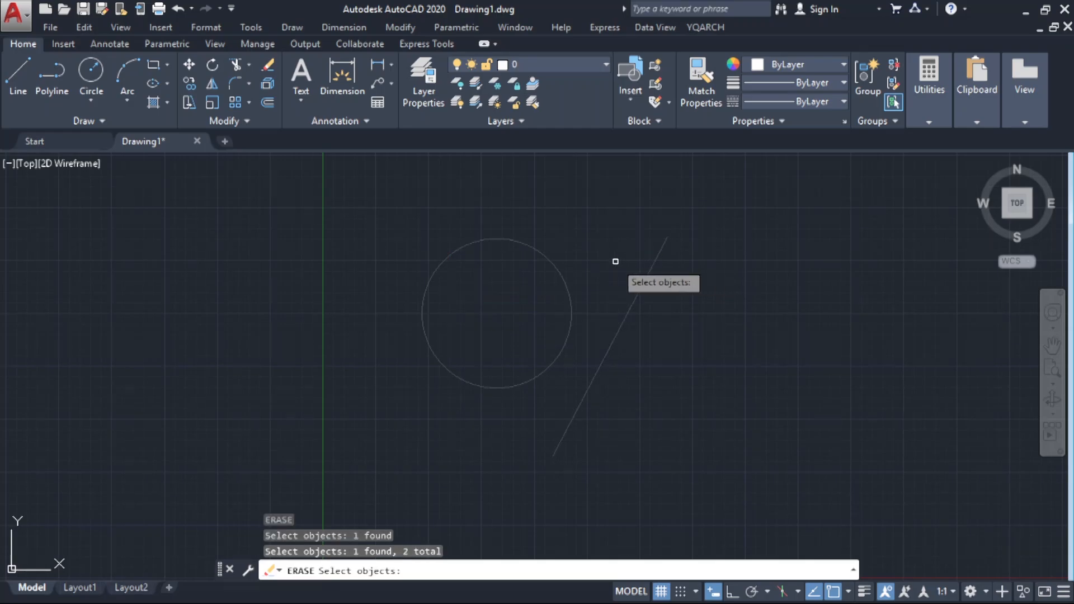
pyautogui.press('Return')
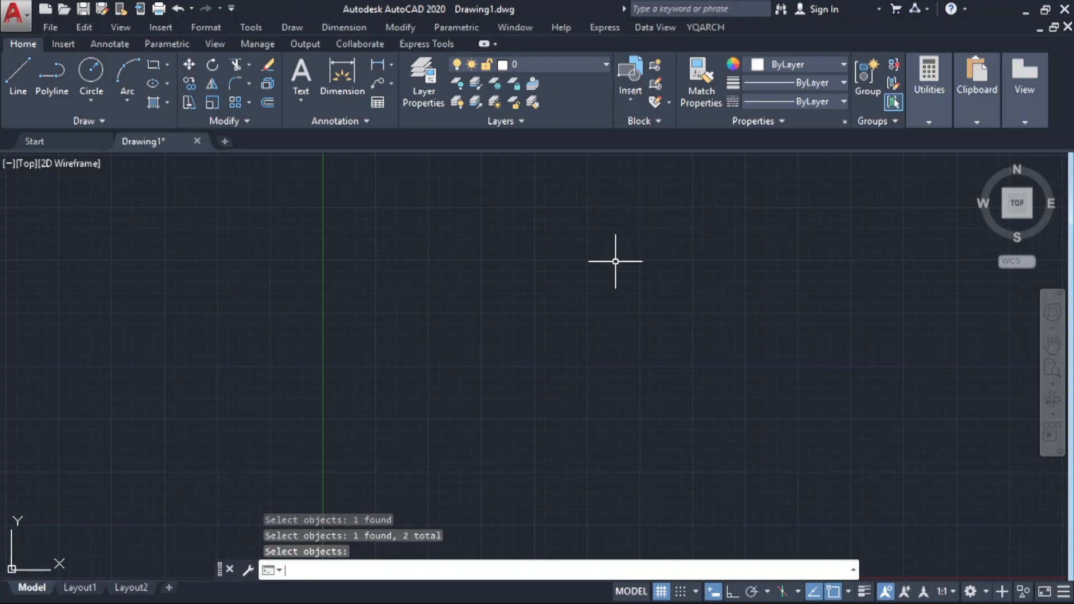
pyautogui.hotkey('ctrl', 'z')
# Preselect the circle and the line with a crossing window, erase them with the Erase command, and undo it
pyautogui.click(712, 351)
pyautogui.click(491, 302)
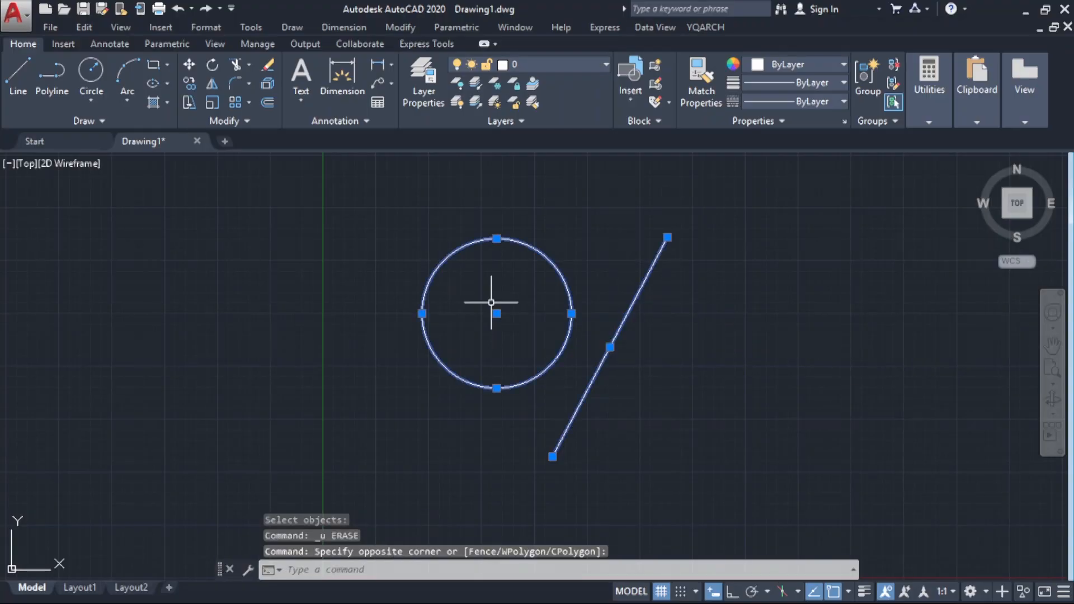
pyautogui.write('E')
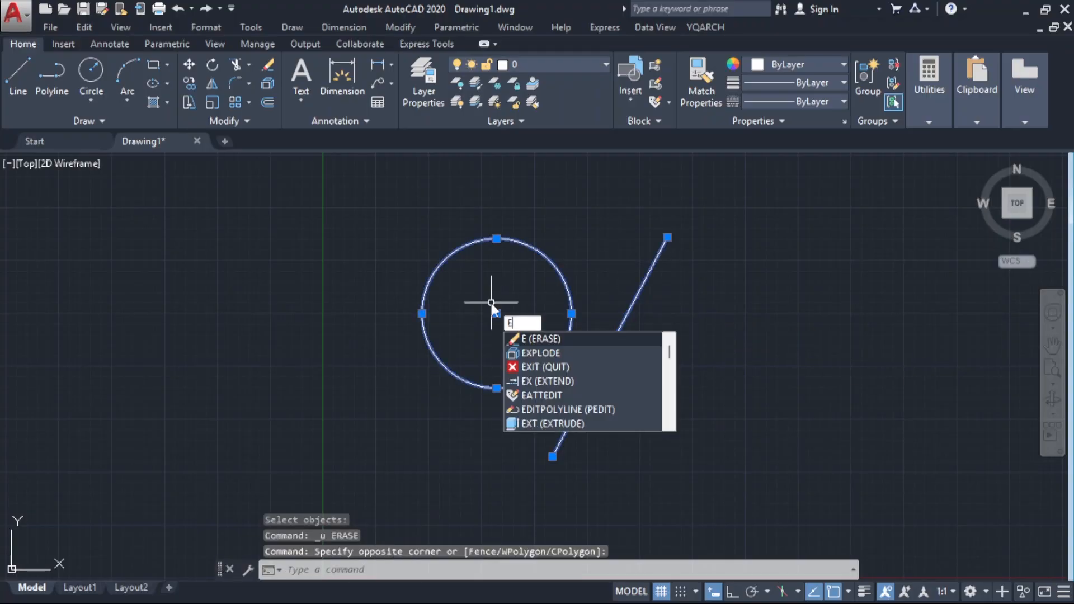
pyautogui.press('Return')
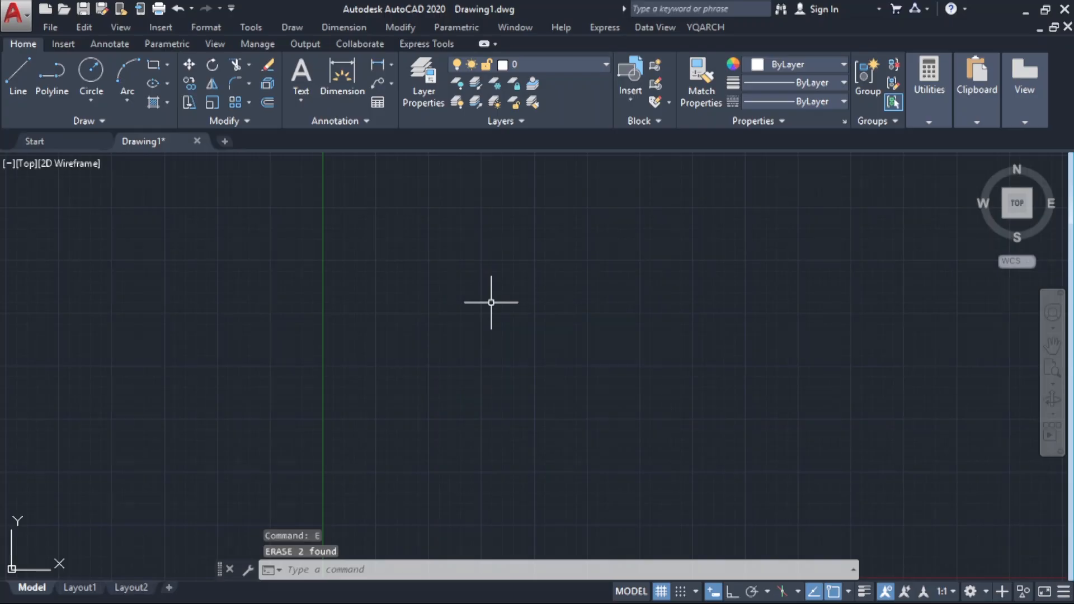
pyautogui.hotkey('ctrl', 'z')
# Select the circle and the line together with a crossing window and erase them
pyautogui.click(672, 431)
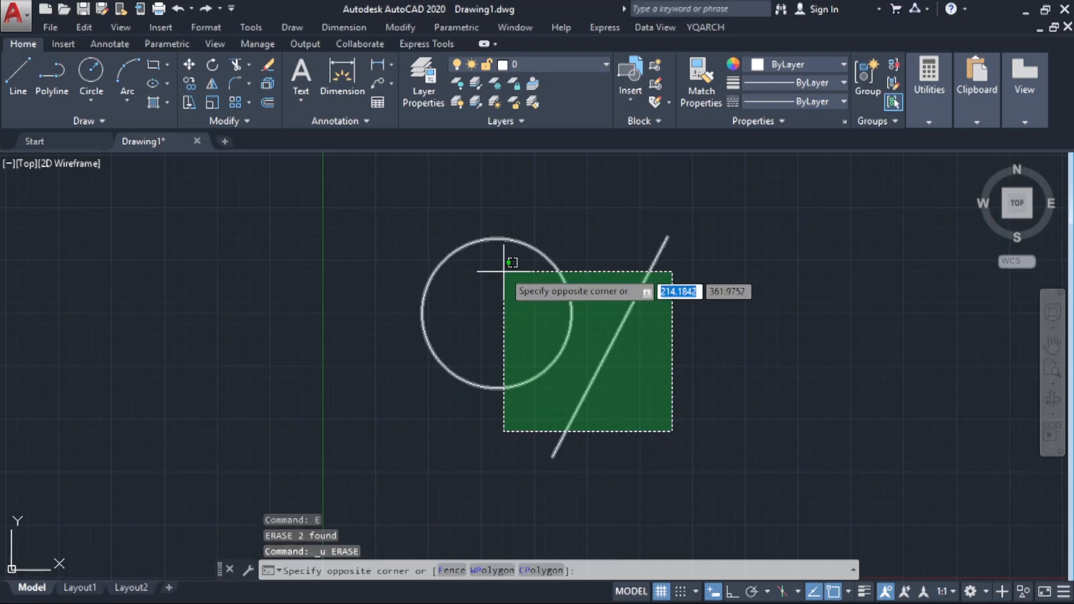
pyautogui.click(504, 272)
pyautogui.rightClick(497, 237)
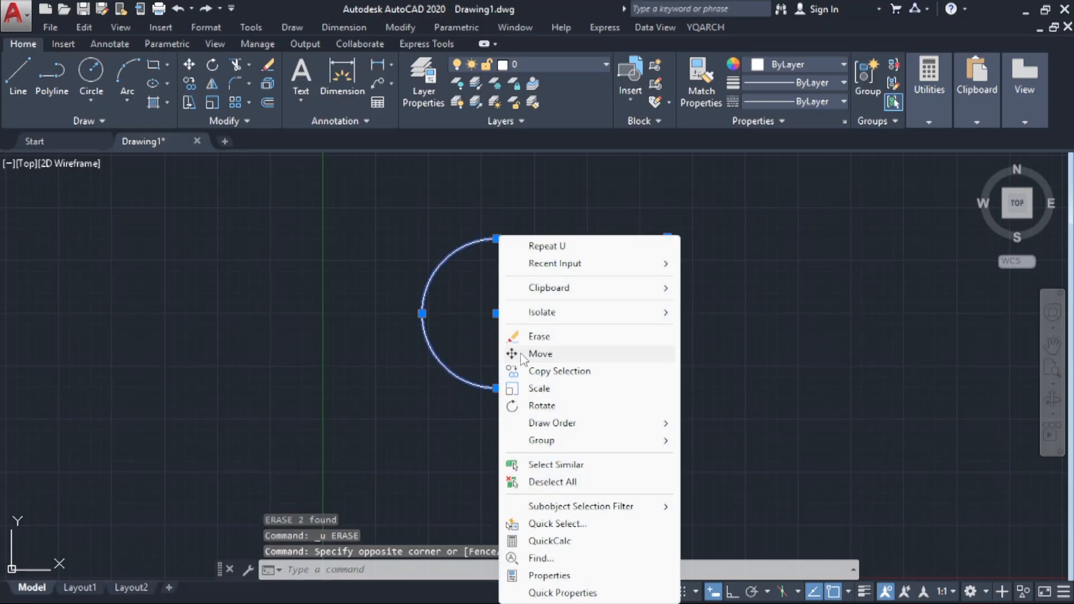
pyautogui.click(539, 336)
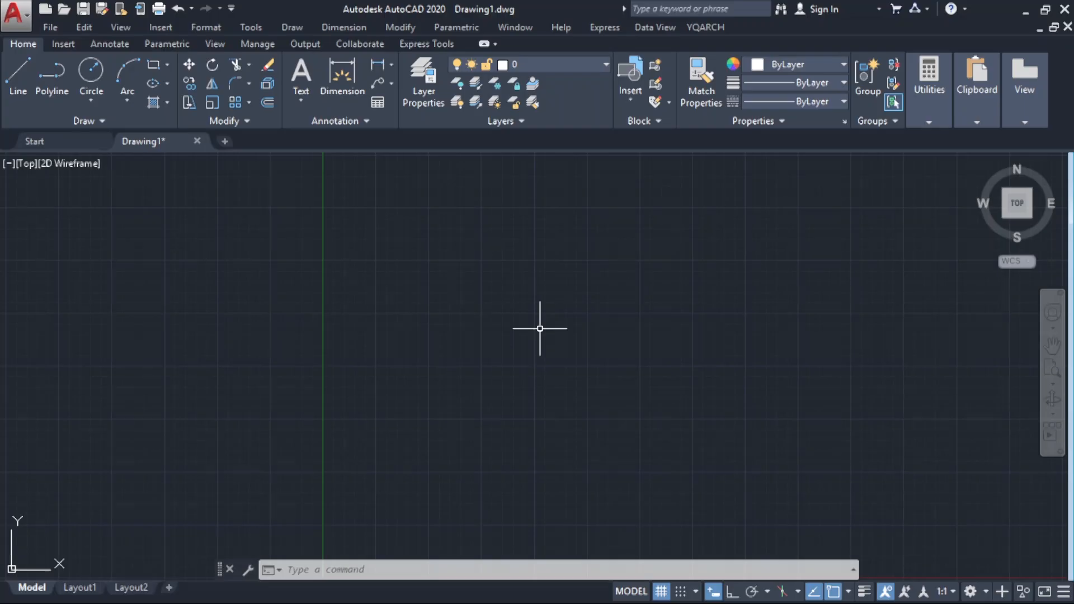
# Draw a smaller circle near the middle of the empty drawing area
pyautogui.write('c')
pyautogui.press('Return')
pyautogui.click(511, 293)
pyautogui.click(496, 336)
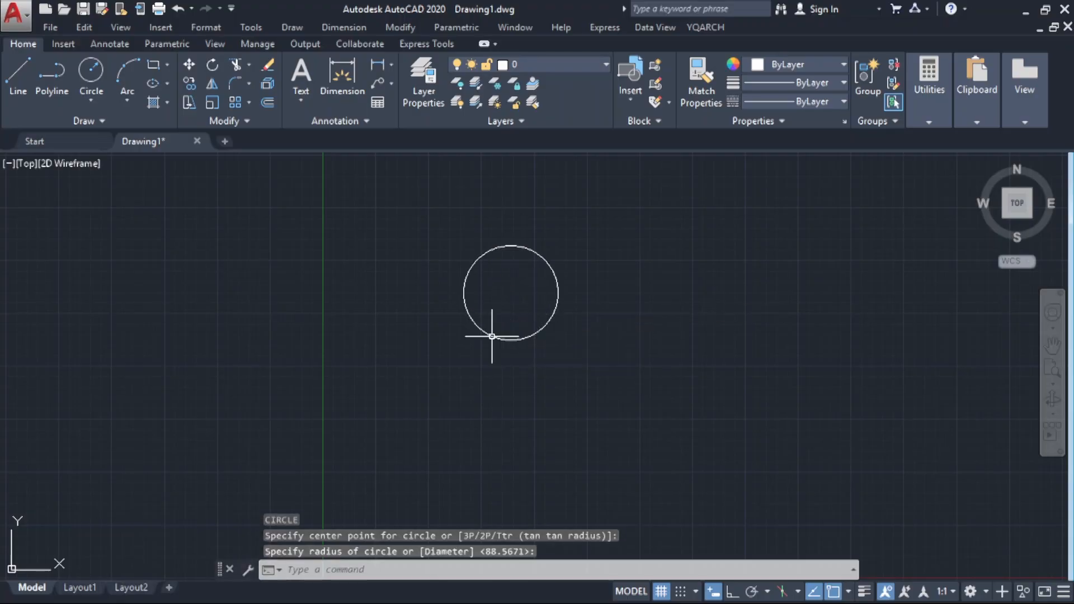
# Delete the small circle and bring it back with the OOPS command
pyautogui.click(562, 240)
pyautogui.click(498, 284)
pyautogui.press('Delete')
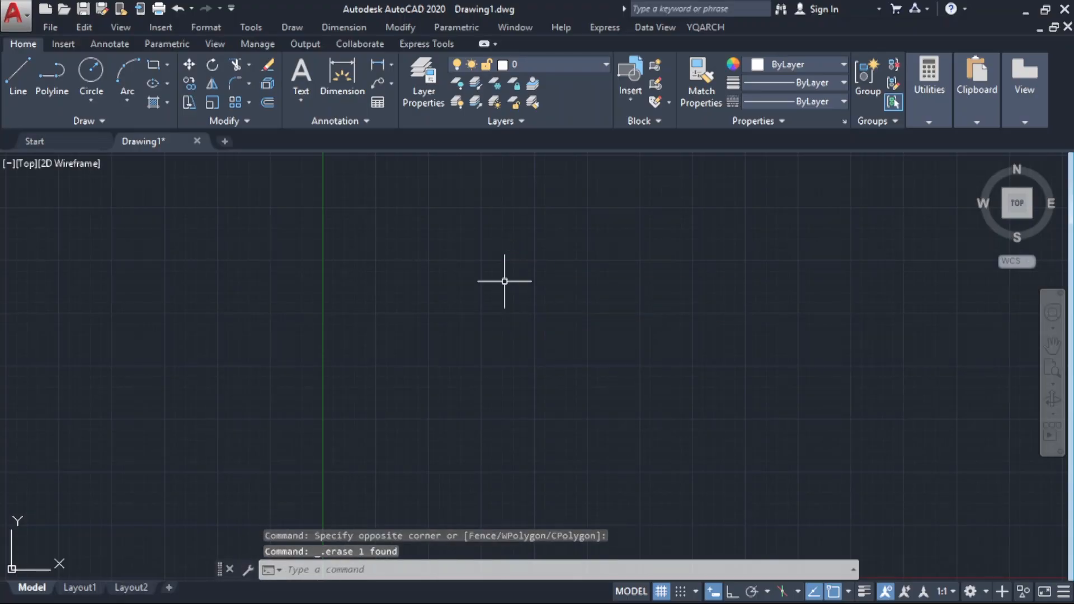
pyautogui.write('OOPS')
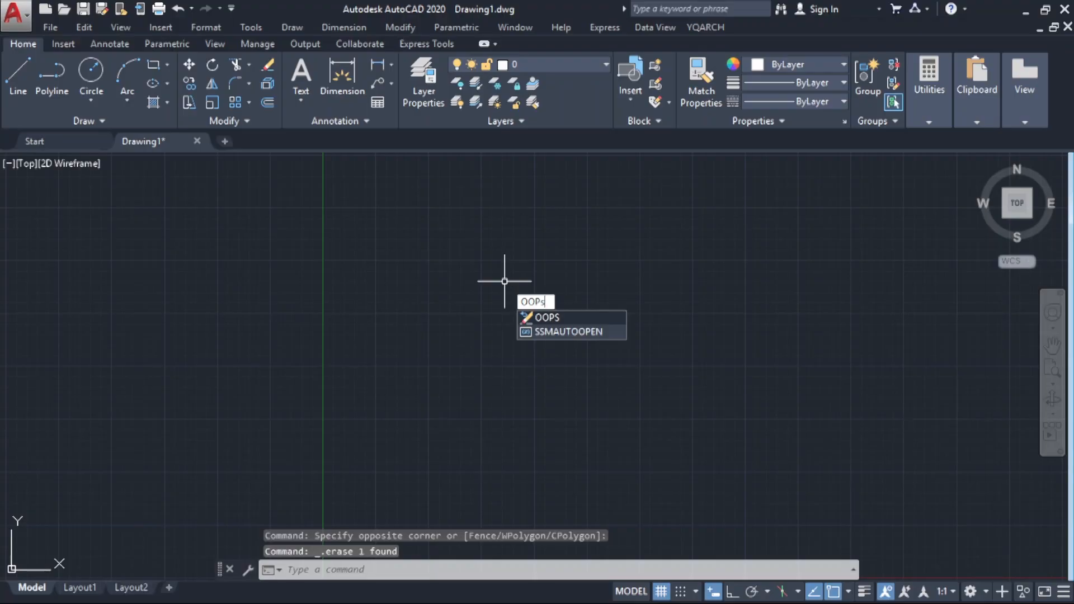
pyautogui.click(535, 320)
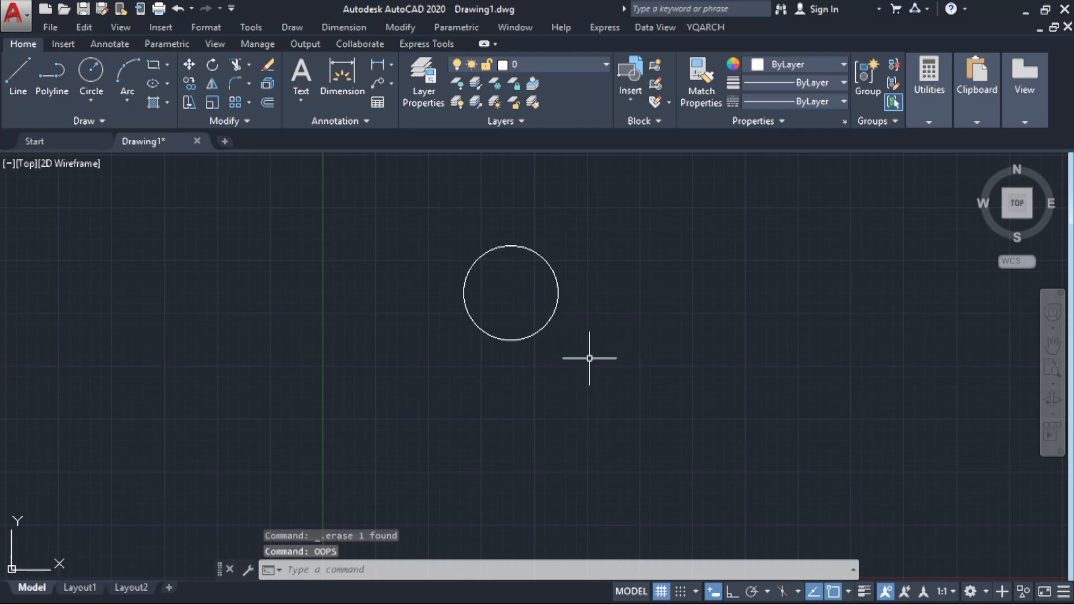
pyautogui.write('oops')
pyautogui.press('Return')
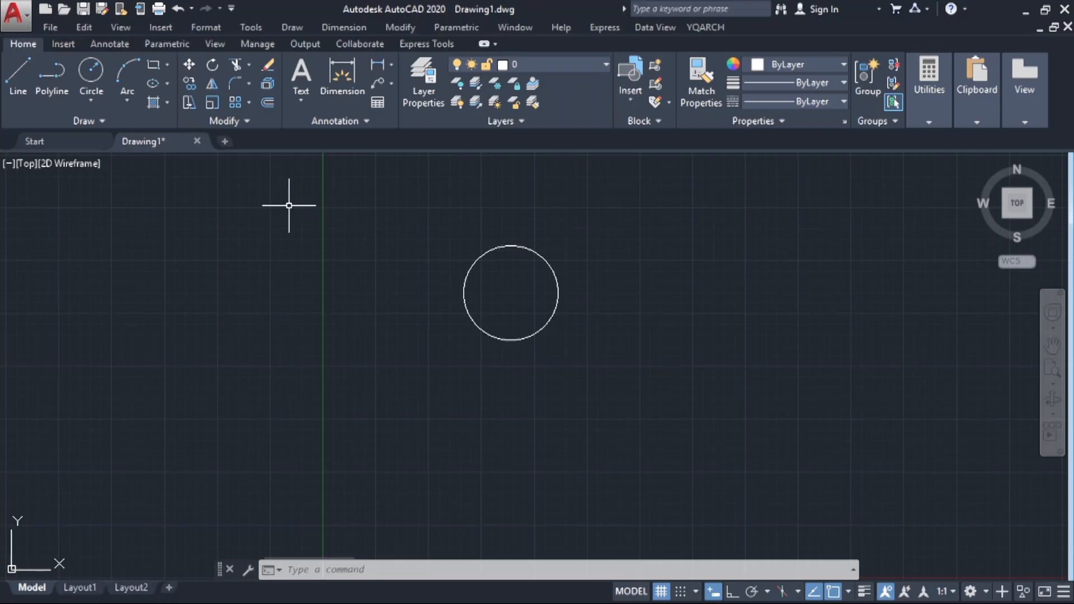
# Undo the previous operations one by one, back past the drawing of the first circle and line
pyautogui.hotkey('ctrl', 'z')
pyautogui.hotkey('ctrl', 'z')
pyautogui.hotkey('ctrl', 'z')
pyautogui.hotkey('ctrl', 'z')
pyautogui.hotkey('ctrl', 'z')
pyautogui.hotkey('ctrl', 'z')
pyautogui.hotkey('ctrl', 'z')
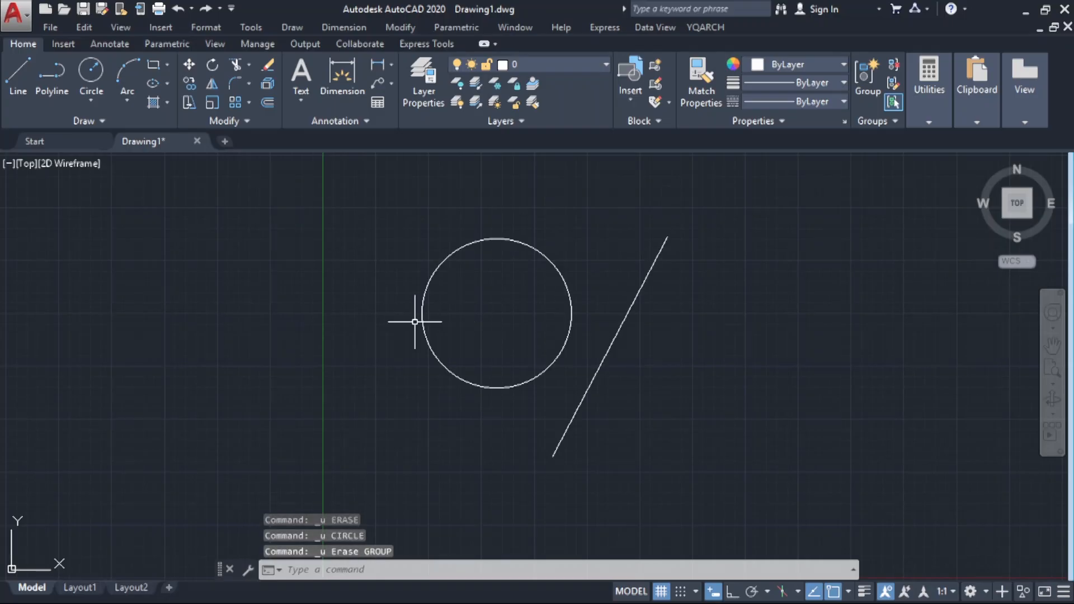
pyautogui.hotkey('ctrl', 'z')
pyautogui.hotkey('ctrl', 'z')
pyautogui.hotkey('ctrl', 'z')
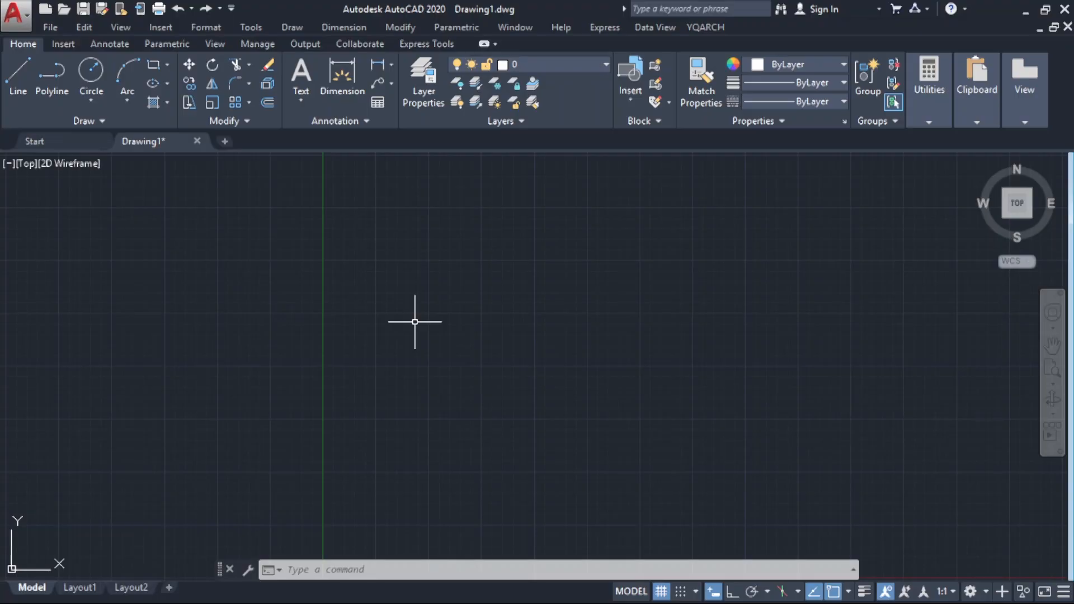
# Redo all the undone operations up to the restored small circle
pyautogui.hotkey('ctrl', 'y')
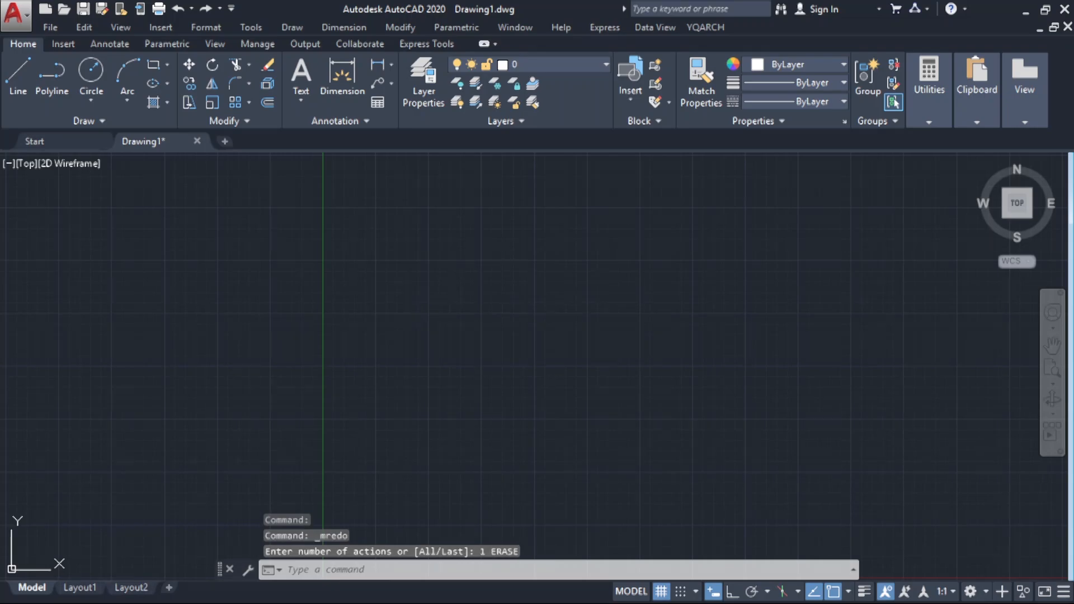
pyautogui.hotkey('ctrl', 'y')
pyautogui.hotkey('ctrl', 'y')
pyautogui.hotkey('ctrl', 'y')
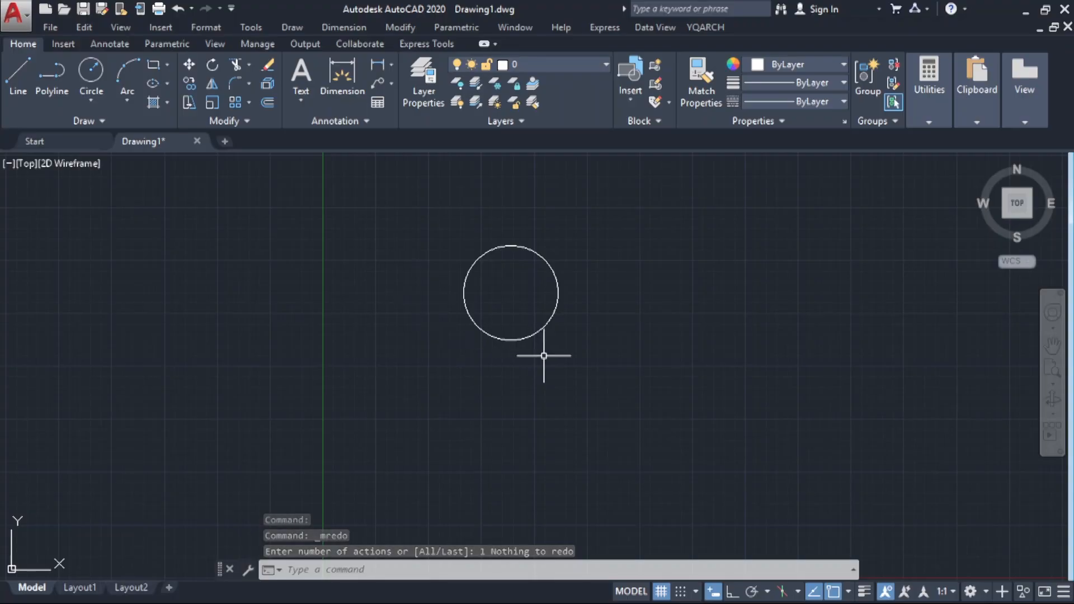
# Delete the small circle with a crossing selection, then undo and redo that deletion
pyautogui.click(600, 228)
pyautogui.click(532, 272)
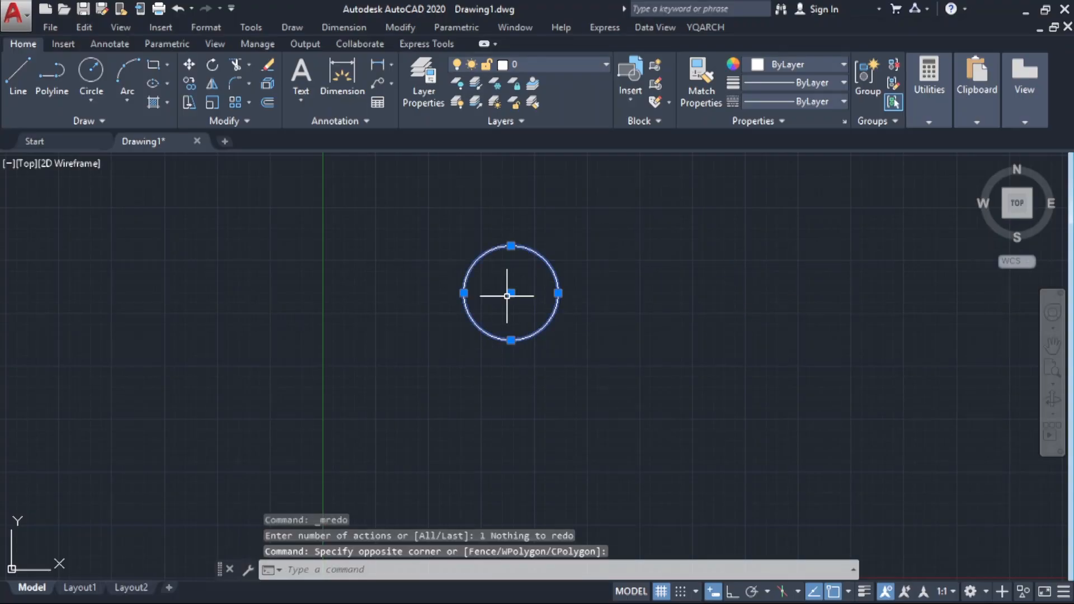
pyautogui.press('Delete')
pyautogui.hotkey('ctrl', 'z')
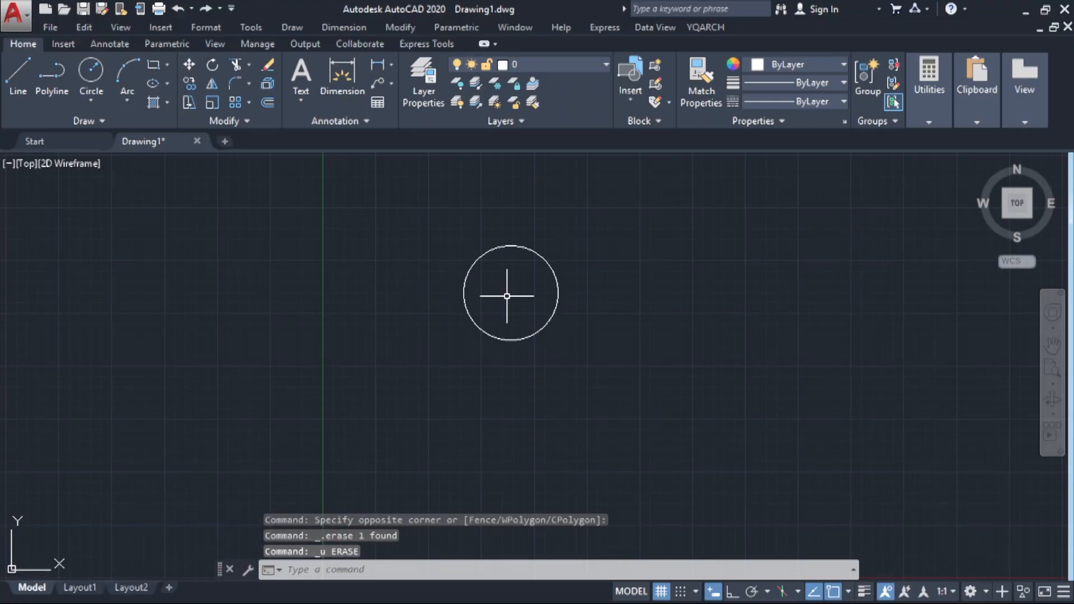
pyautogui.hotkey('ctrl', 'y')
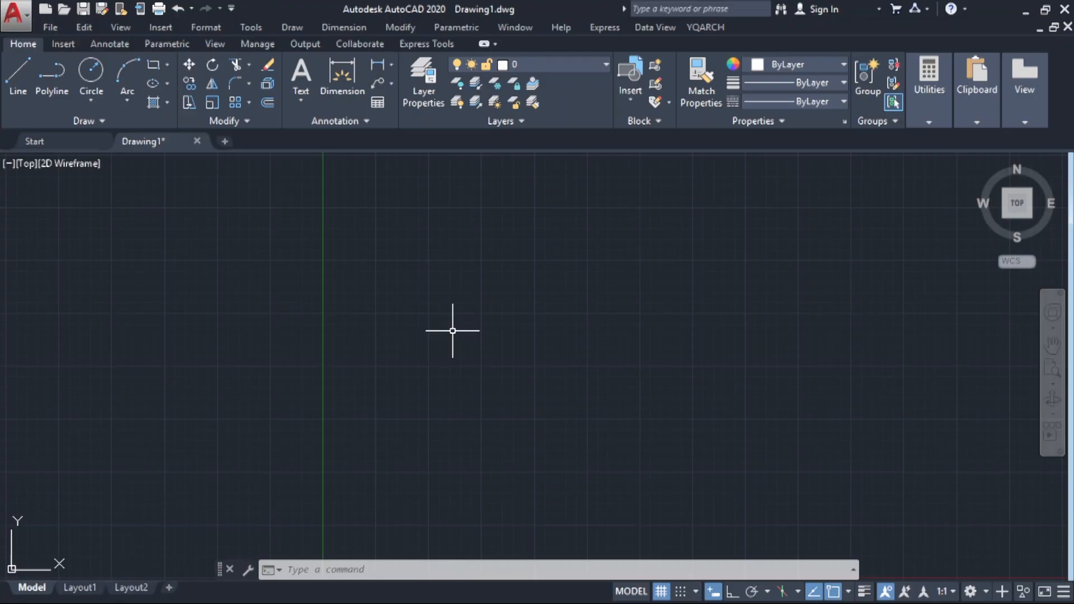
# Draw an open three-segment polyline: nearly horizontal, steeply down, and horizontal again to the right
pyautogui.write('pl')
pyautogui.press('Return')
pyautogui.click(354, 226)
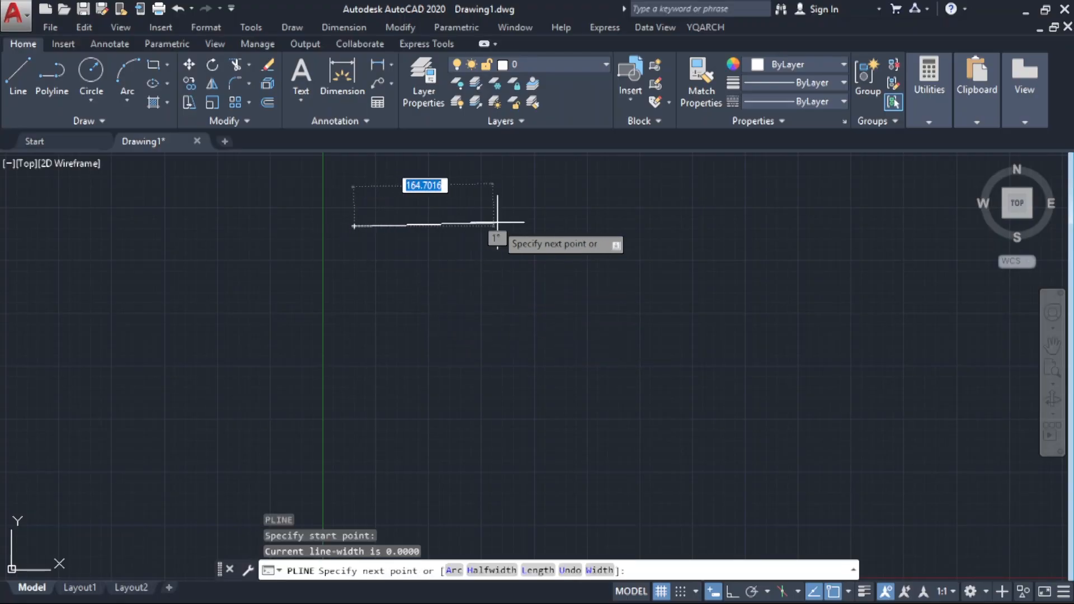
pyautogui.click(499, 222)
pyautogui.click(490, 316)
pyautogui.rightClick(616, 312)
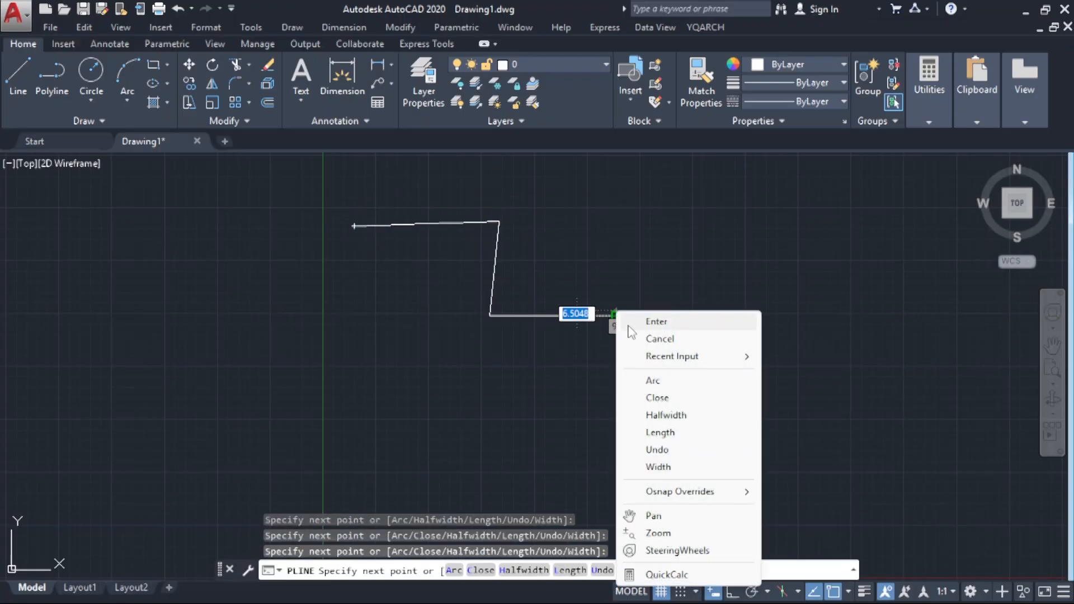
pyautogui.click(635, 322)
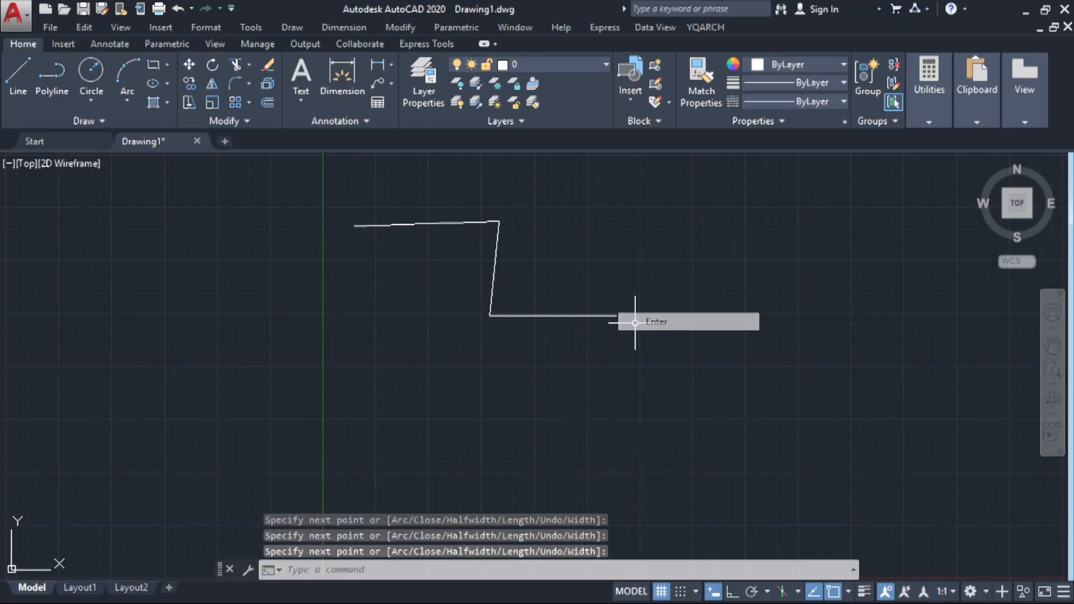
# Draw a rectangle below the polyline's first segment, to the left of its lower segment
pyautogui.click(156, 65)
pyautogui.click(336, 316)
pyautogui.click(453, 408)
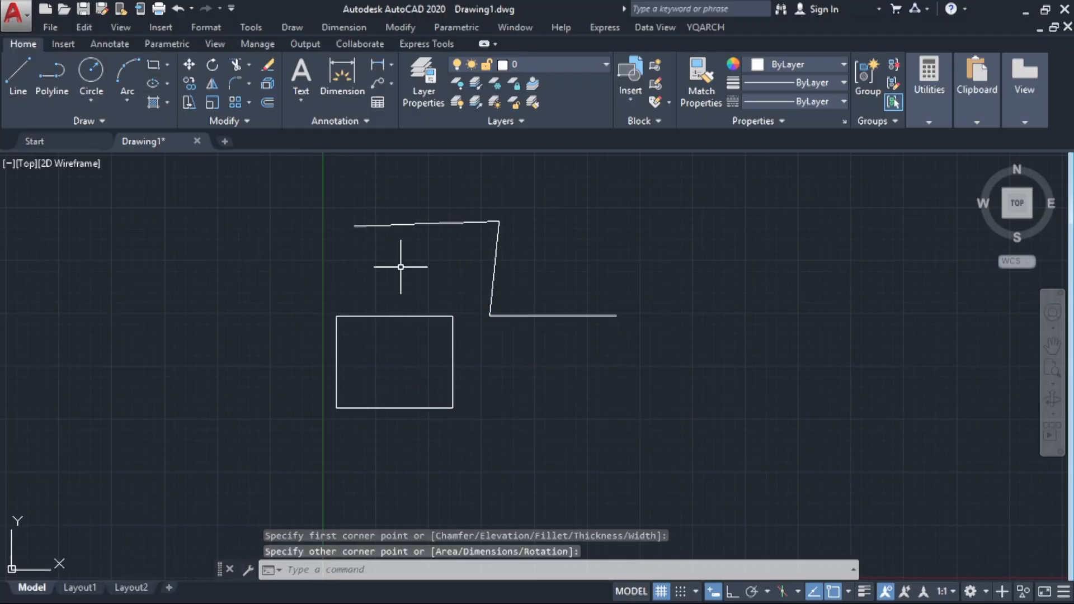
# Explode the three-segment polyline into separate lines
pyautogui.write('x')
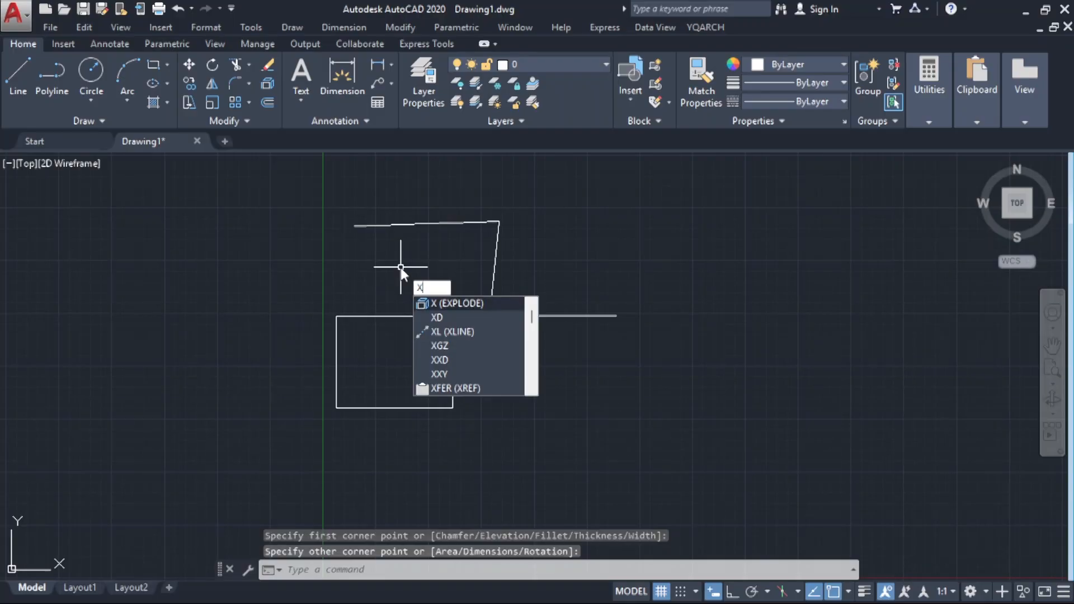
pyautogui.click(461, 306)
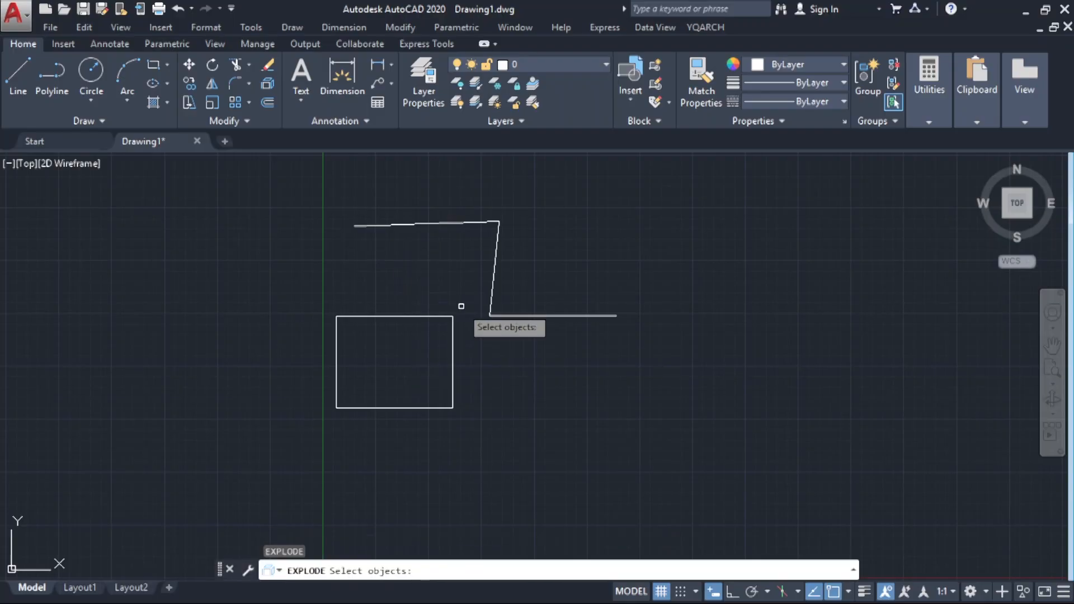
pyautogui.click(431, 221)
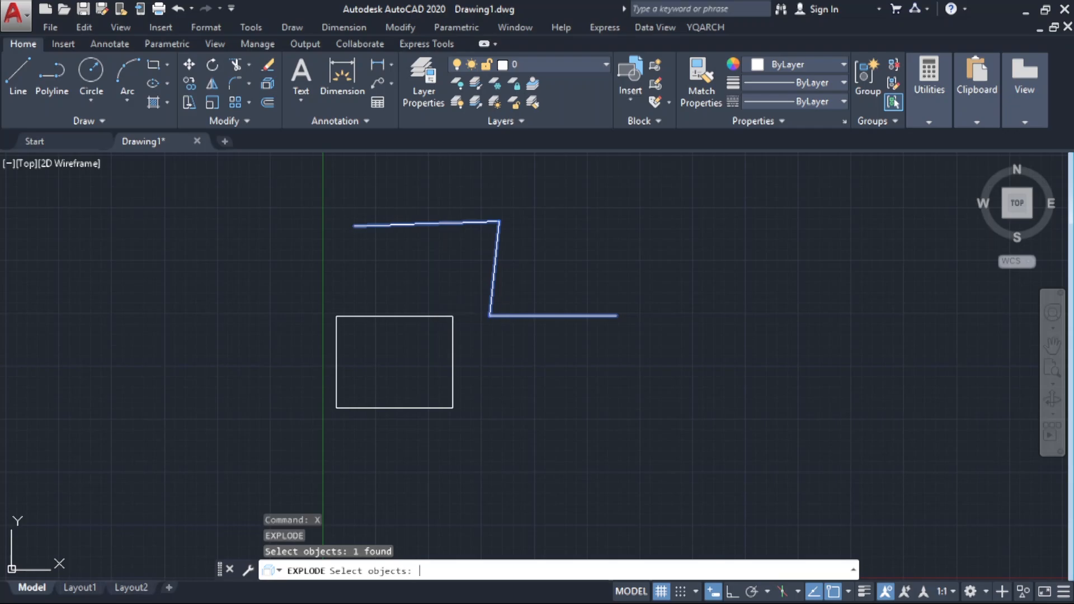
pyautogui.press('Return')
# Select the upper and the lower horizontal segments of the exploded polyline individually to check their separation
pyautogui.click(441, 211)
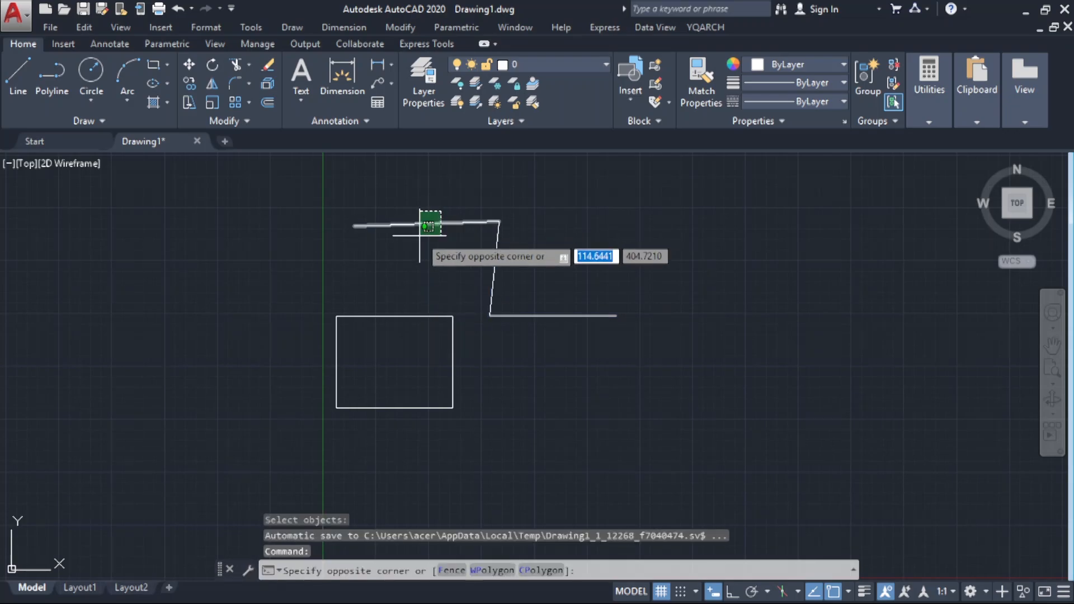
pyautogui.click(428, 226)
pyautogui.click(575, 291)
pyautogui.click(545, 337)
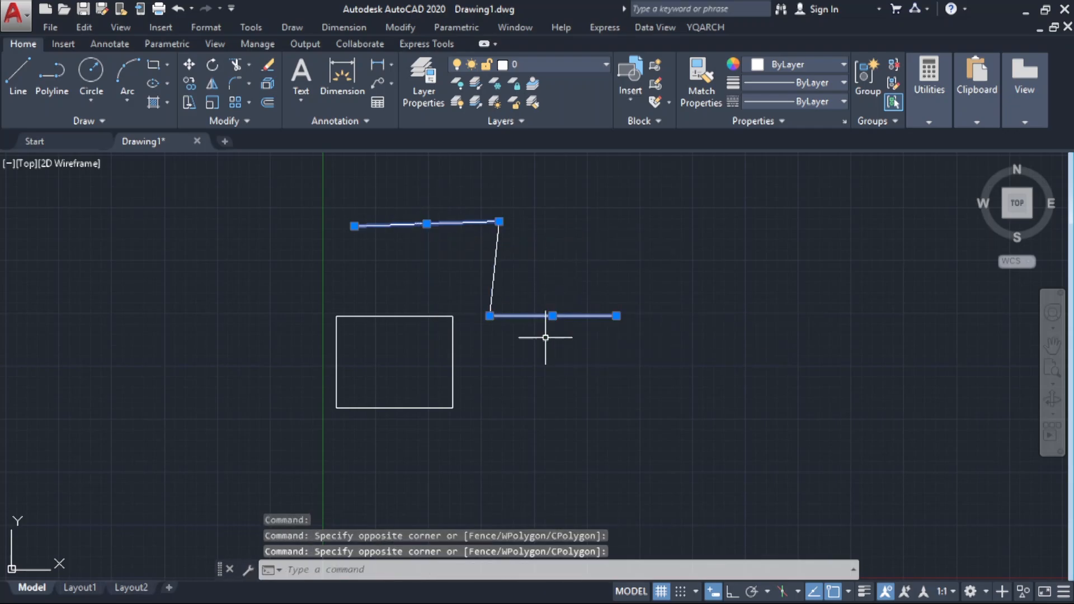
# Explode the rectangle into separate lines
pyautogui.press('Escape')
pyautogui.click(478, 358)
pyautogui.click(441, 369)
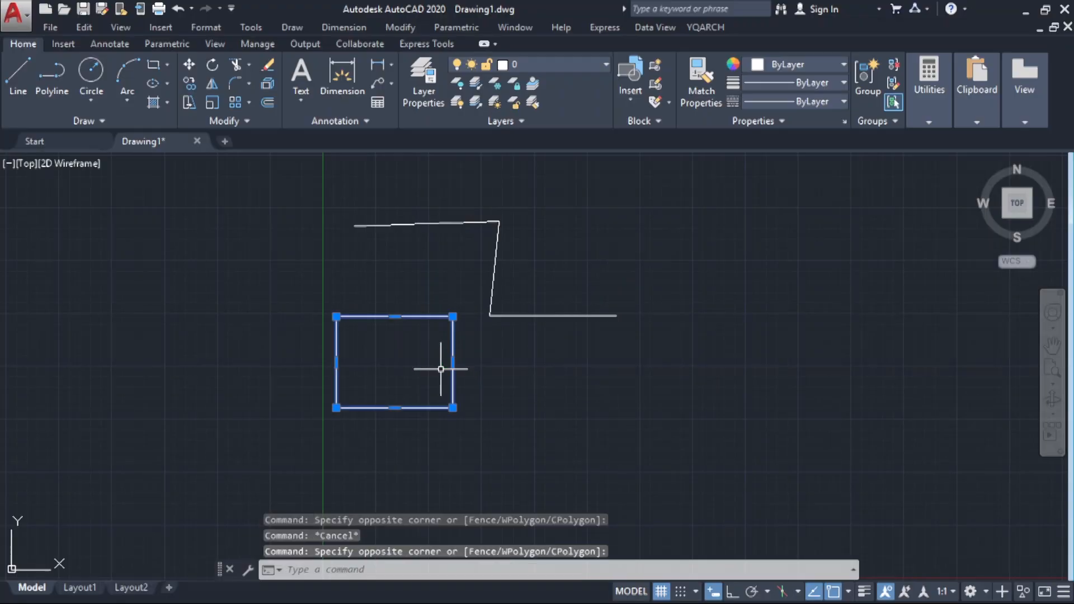
pyautogui.moveTo(394, 407)
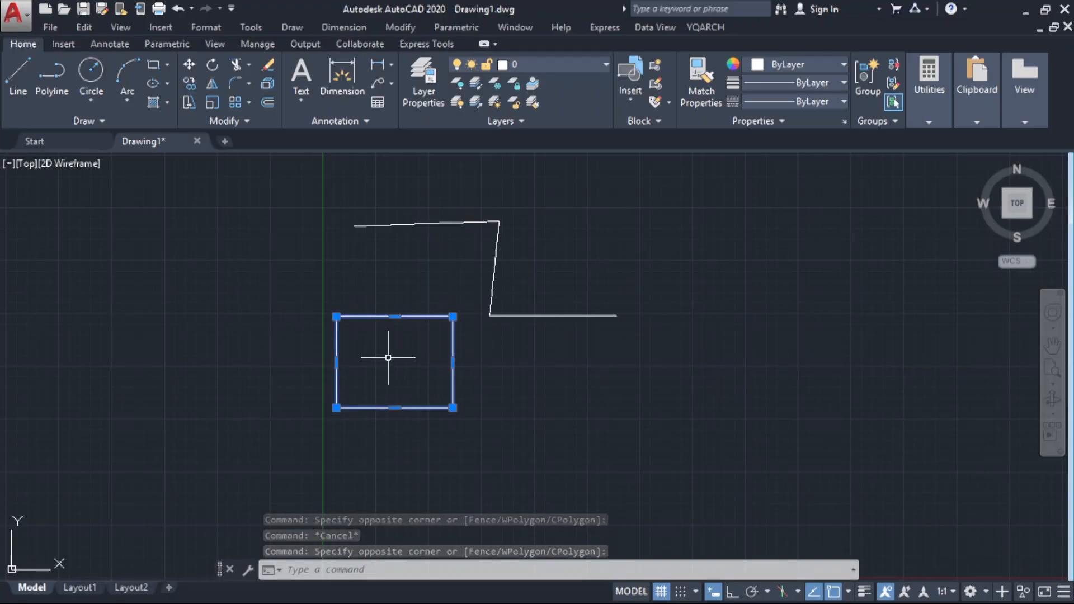
pyautogui.write('x')
pyautogui.press('Return')
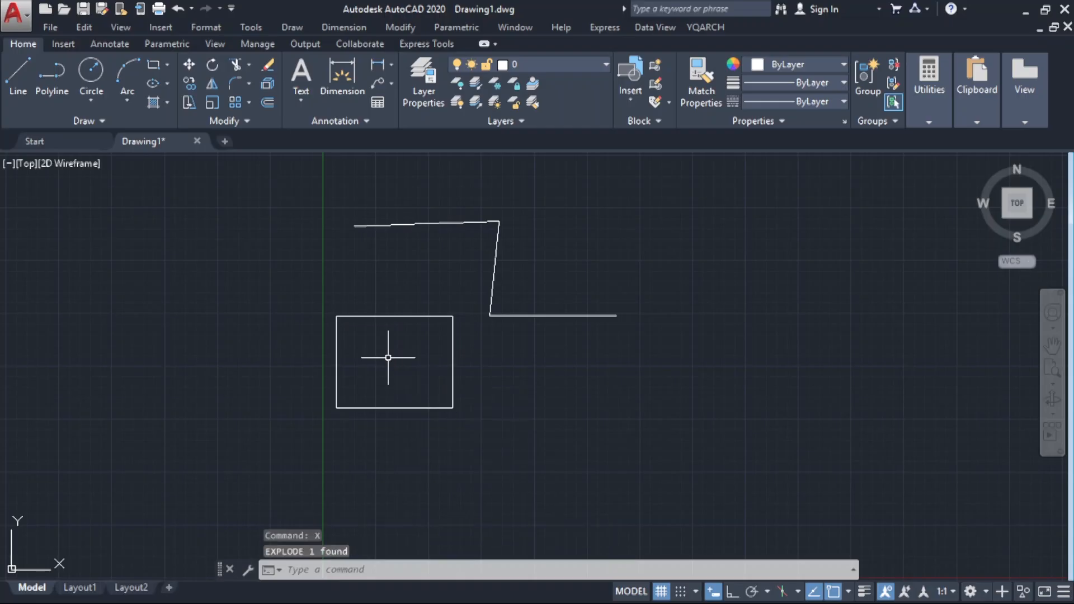
# Select only the right side of the exploded rectangle to check its separation, then clear the selection
pyautogui.click(479, 348)
pyautogui.click(424, 364)
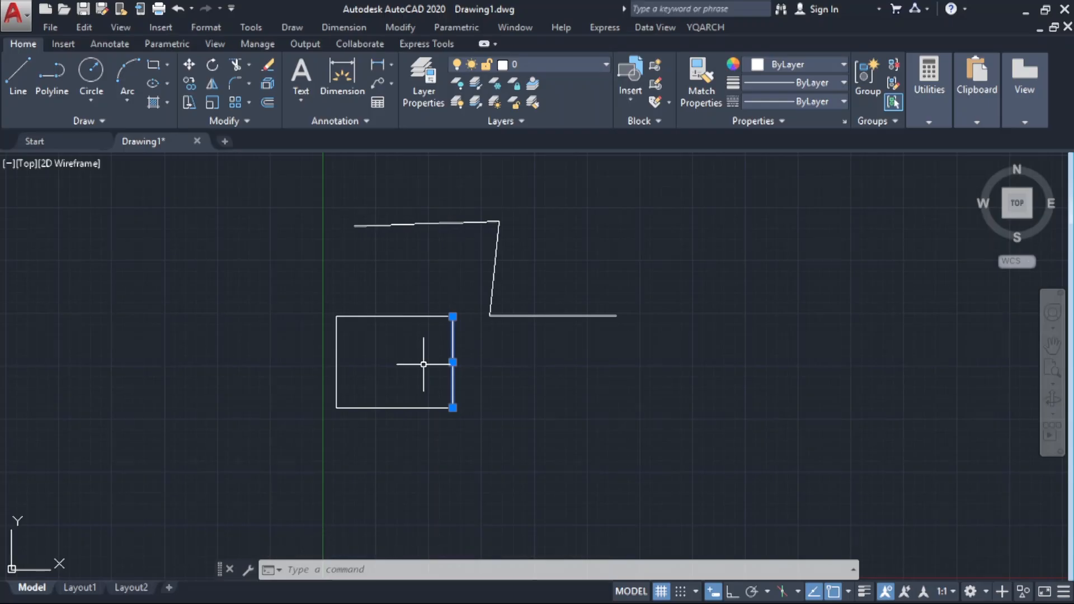
pyautogui.press('Escape')
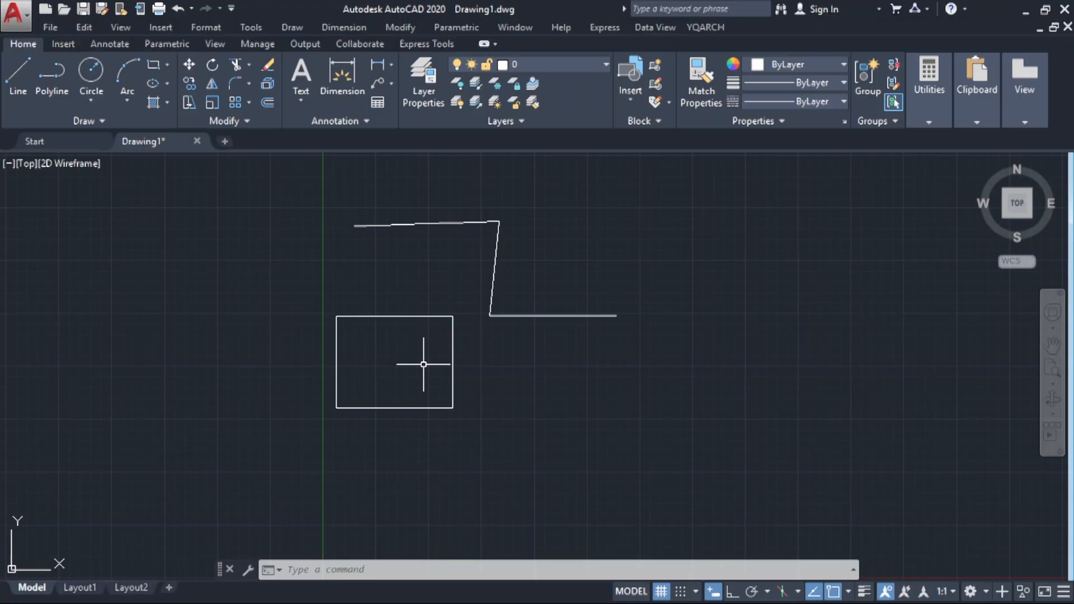
# Join the four separate sides of the exploded rectangle into one polyline
pyautogui.click(479, 352)
pyautogui.click(415, 346)
pyautogui.click(415, 299)
pyautogui.click(373, 351)
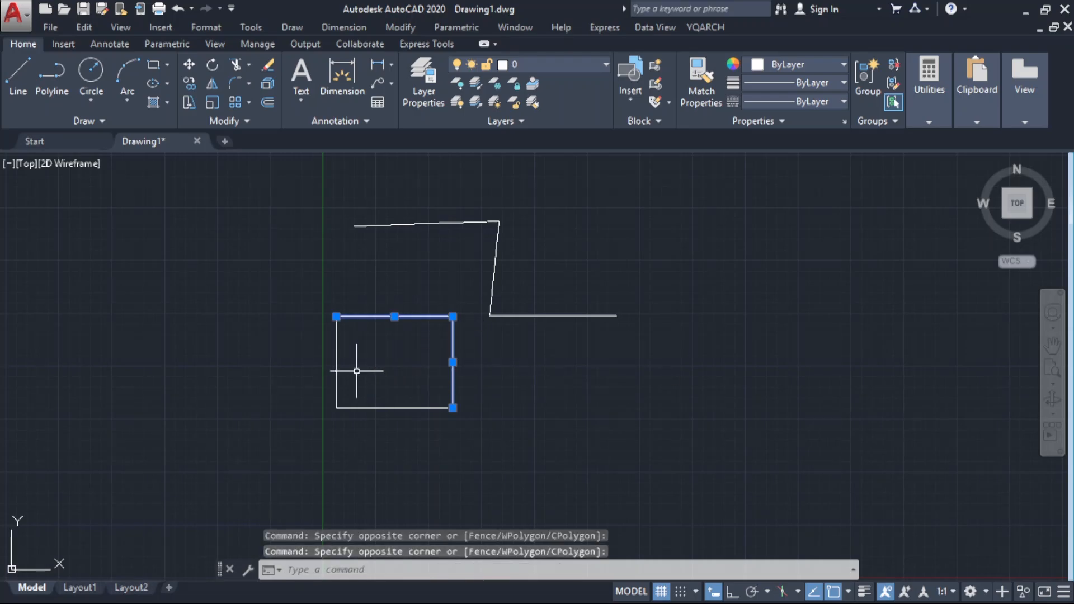
pyautogui.click(382, 338)
pyautogui.click(352, 384)
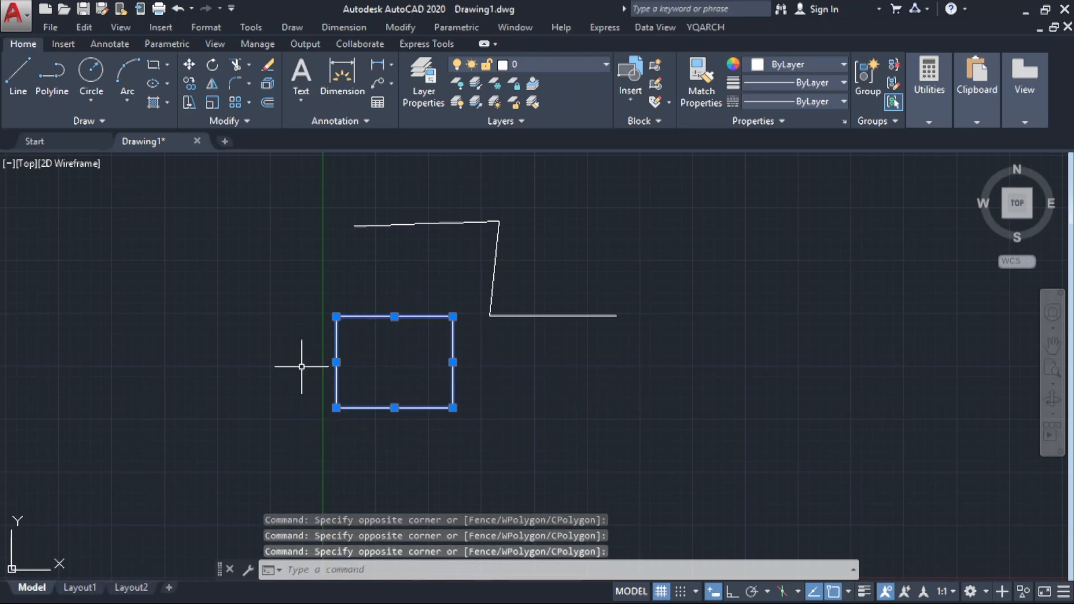
pyautogui.write('J')
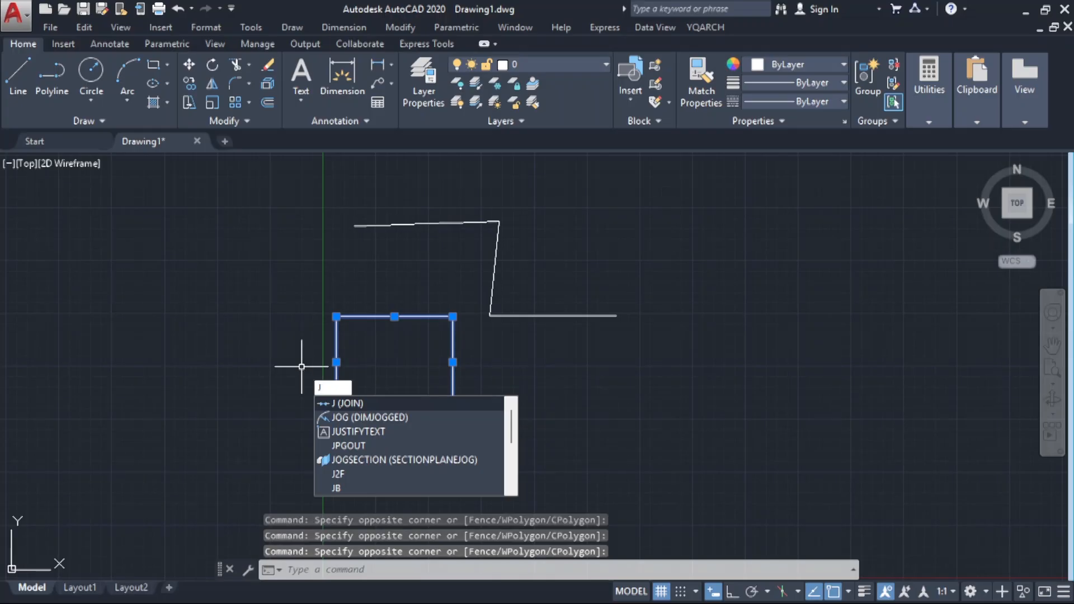
pyautogui.press('Return')
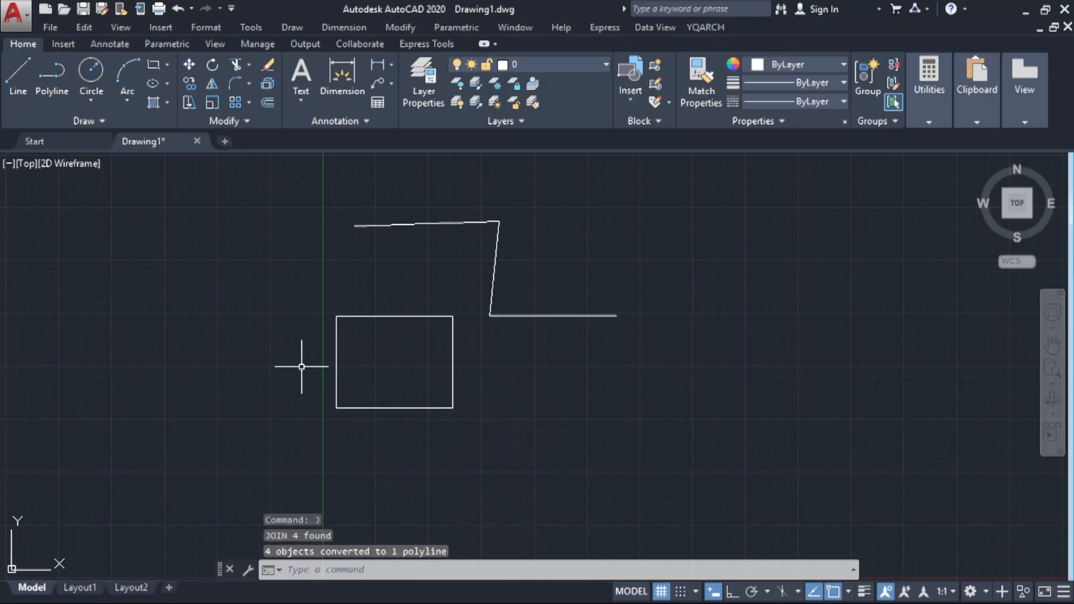
# Select the joined rectangle by its right side to check that it is one object, then deselect it
pyautogui.click(461, 329)
pyautogui.click(437, 359)
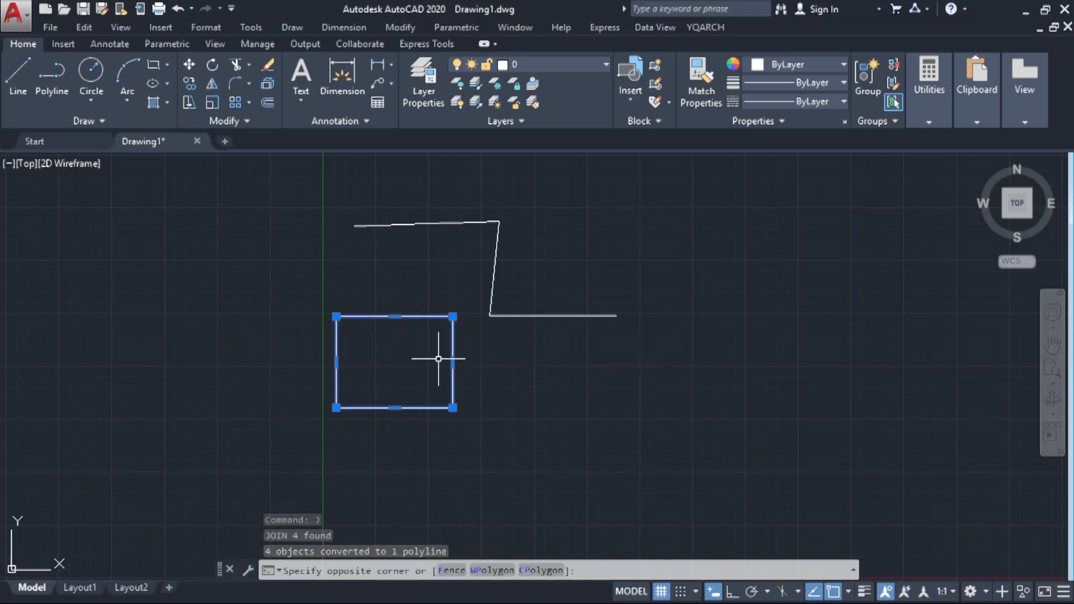
pyautogui.press('Escape')
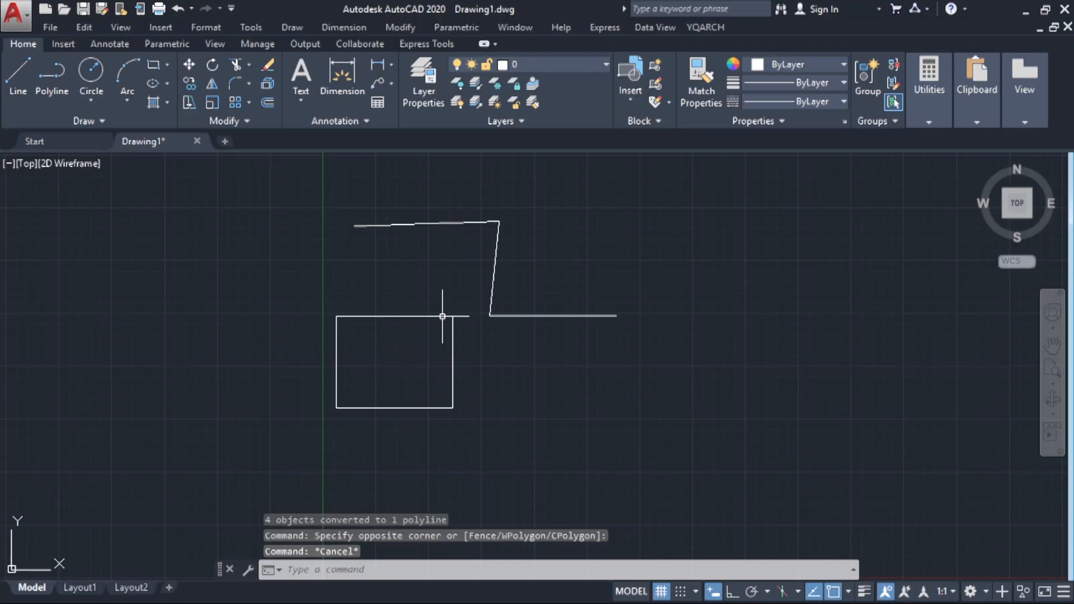
# Join the three exploded lines above the rectangle into one polyline and select it to check the result
pyautogui.click(324, 188)
pyautogui.click(637, 367)
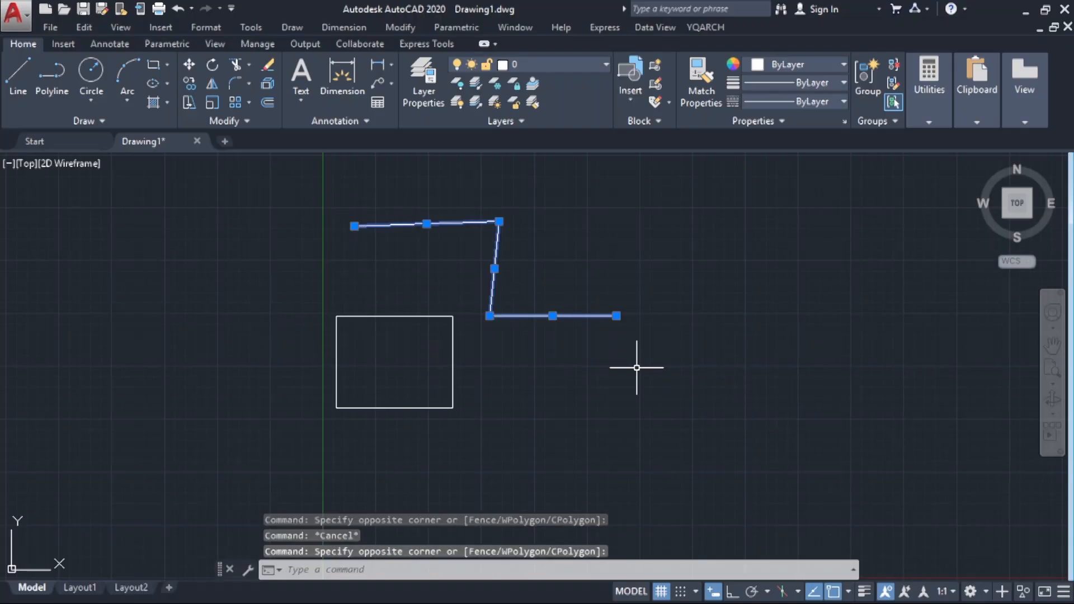
pyautogui.write('J')
pyautogui.press('Return')
pyautogui.click(604, 335)
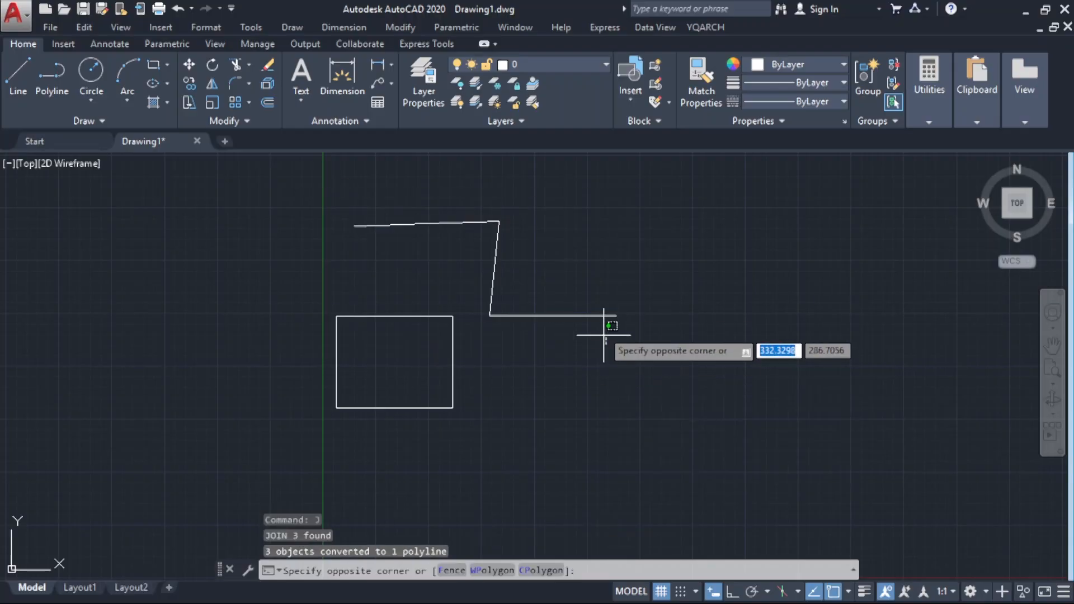
pyautogui.click(573, 297)
pyautogui.press('Escape')
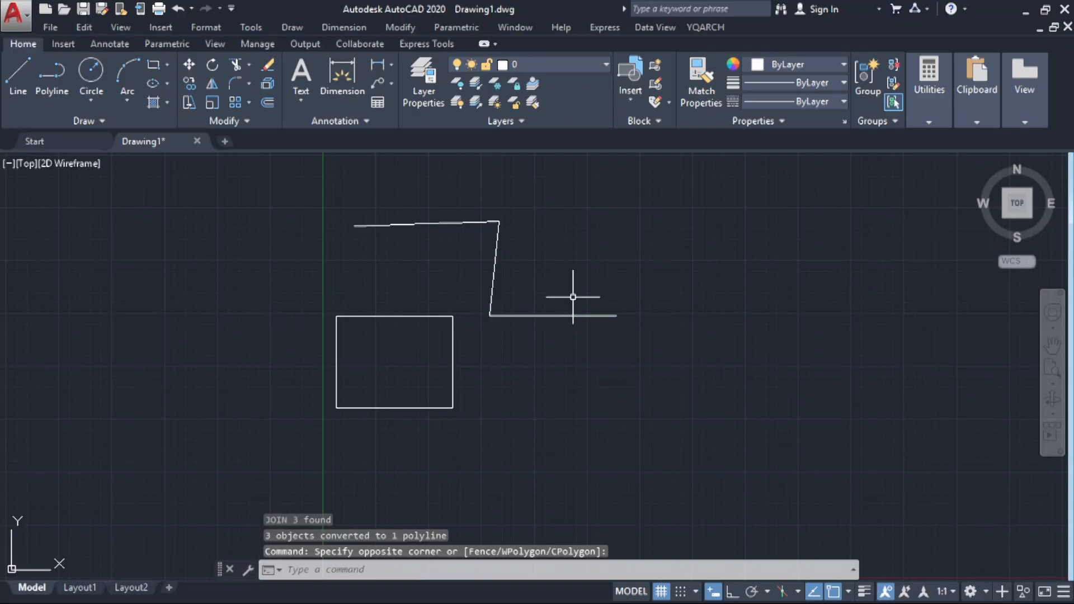
# Draw two connected lines to the right of the three-segment polyline: one nearly horizontal, the other vertically down from its end
pyautogui.write('l')
pyautogui.press('Return')
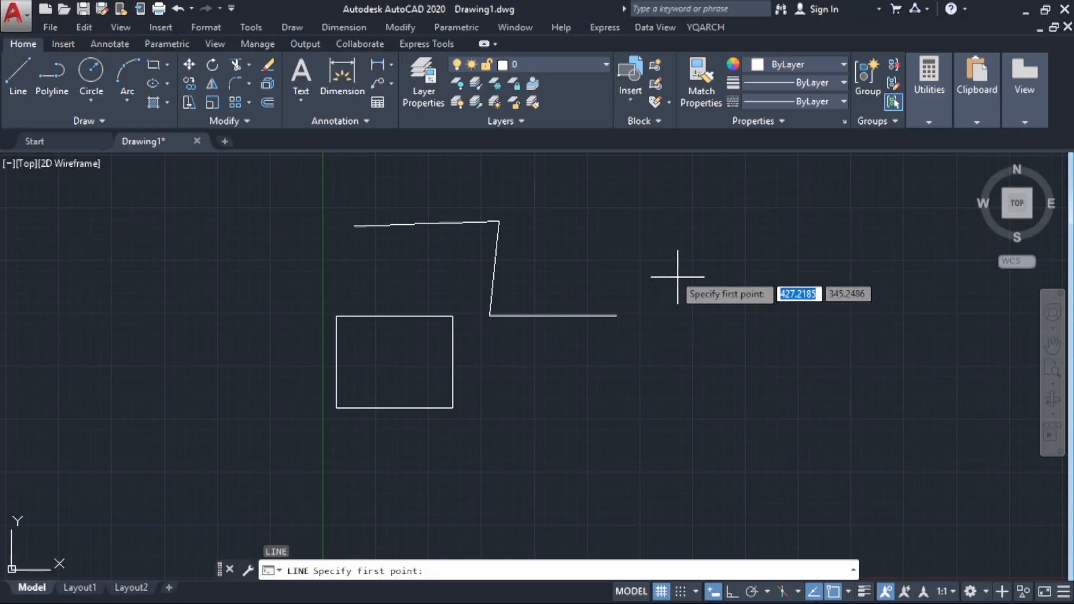
pyautogui.click(666, 244)
pyautogui.click(774, 242)
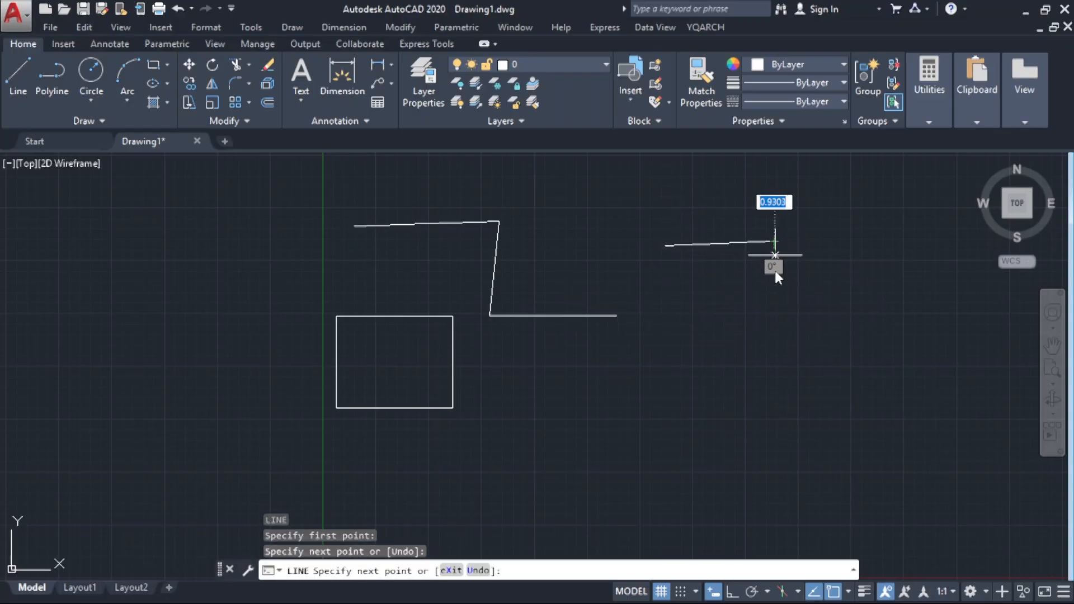
pyautogui.click(775, 332)
pyautogui.rightClick(775, 332)
pyautogui.click(822, 346)
# Select the new vertical and nearly horizontal lines individually to check that they are separate objects
pyautogui.click(806, 259)
pyautogui.click(750, 326)
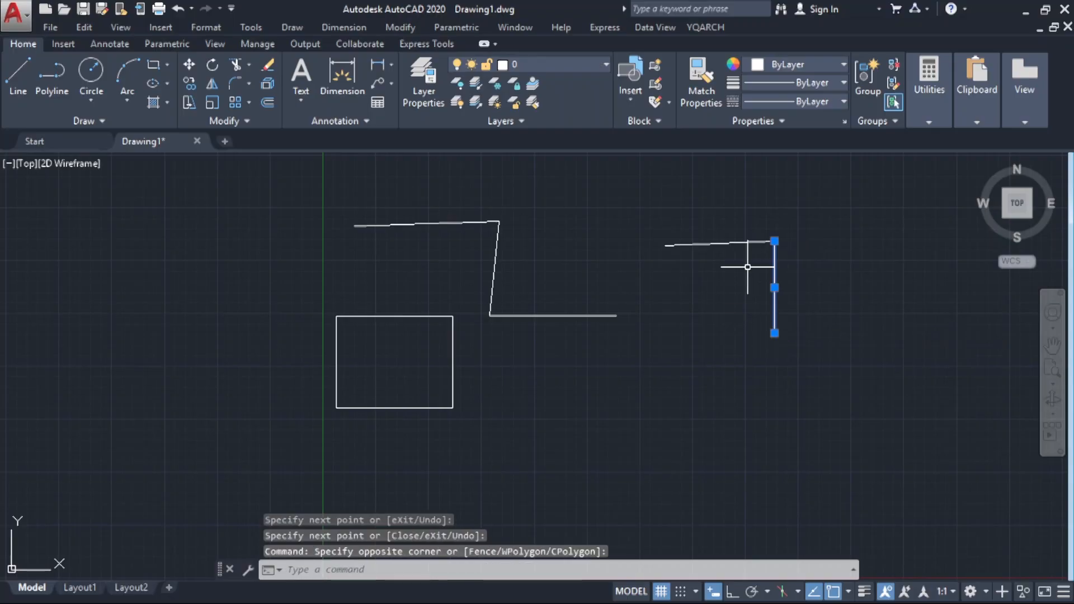
pyautogui.click(746, 233)
pyautogui.click(717, 280)
pyautogui.press('Escape')
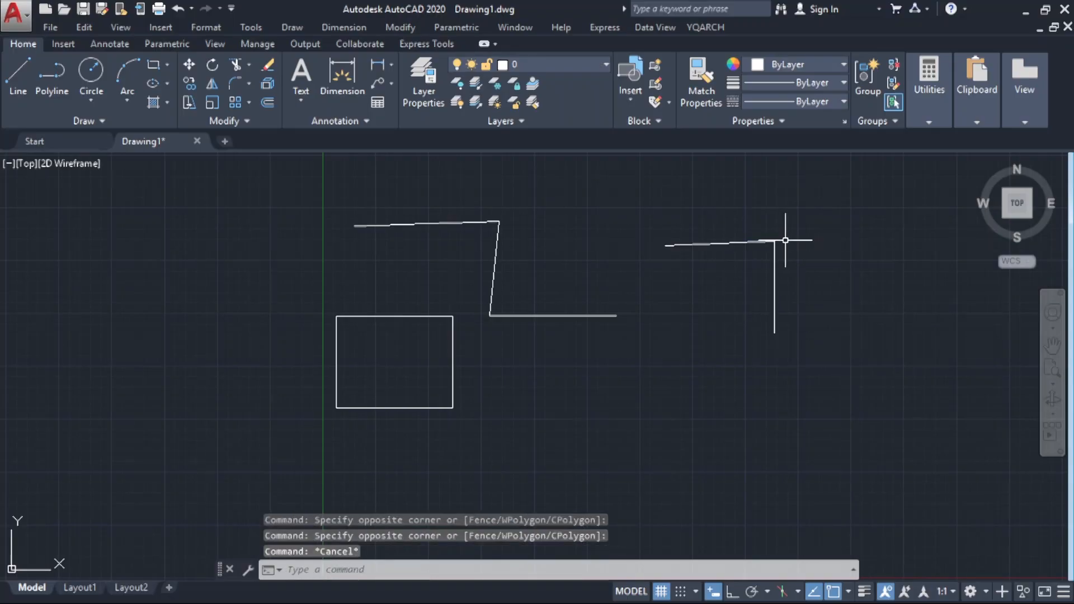
# Join the two connected lines into one polyline and select it to check the result
pyautogui.click(723, 294)
pyautogui.click(722, 293)
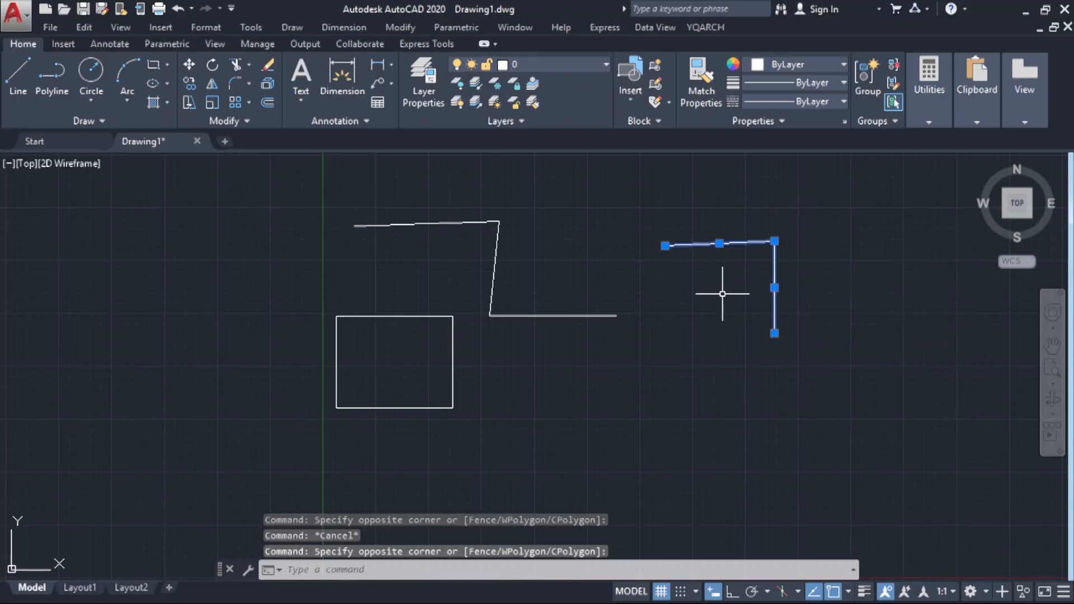
pyautogui.write('j')
pyautogui.press('Return')
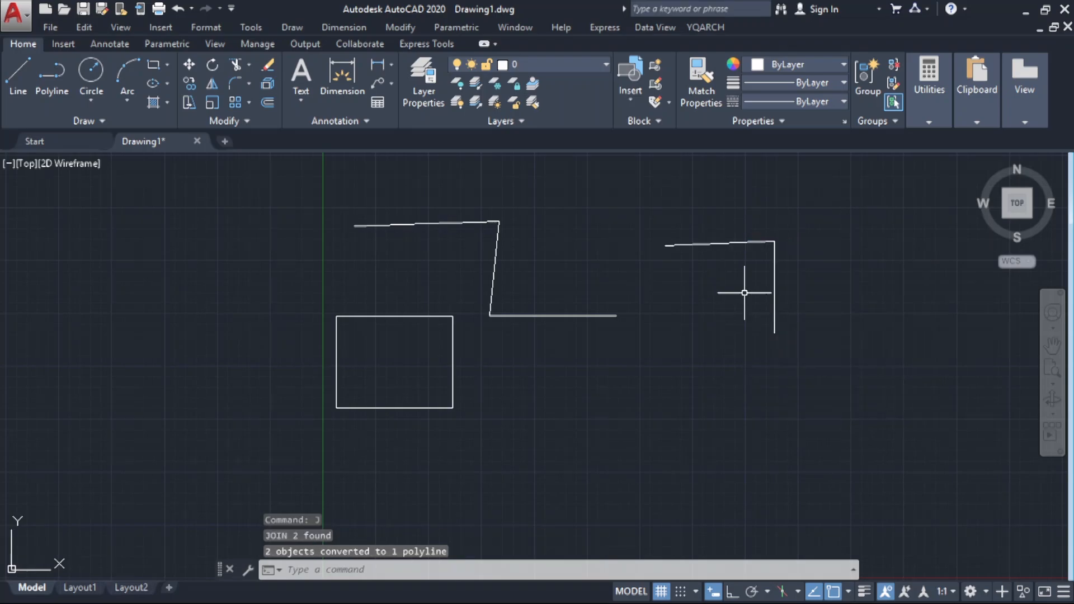
pyautogui.click(806, 282)
pyautogui.click(743, 298)
pyautogui.press('Escape')
# Draw two unconnected lines below the L-shaped polyline: one nearly horizontal, the other nearly vertical, starting just below its right end
pyautogui.write('l')
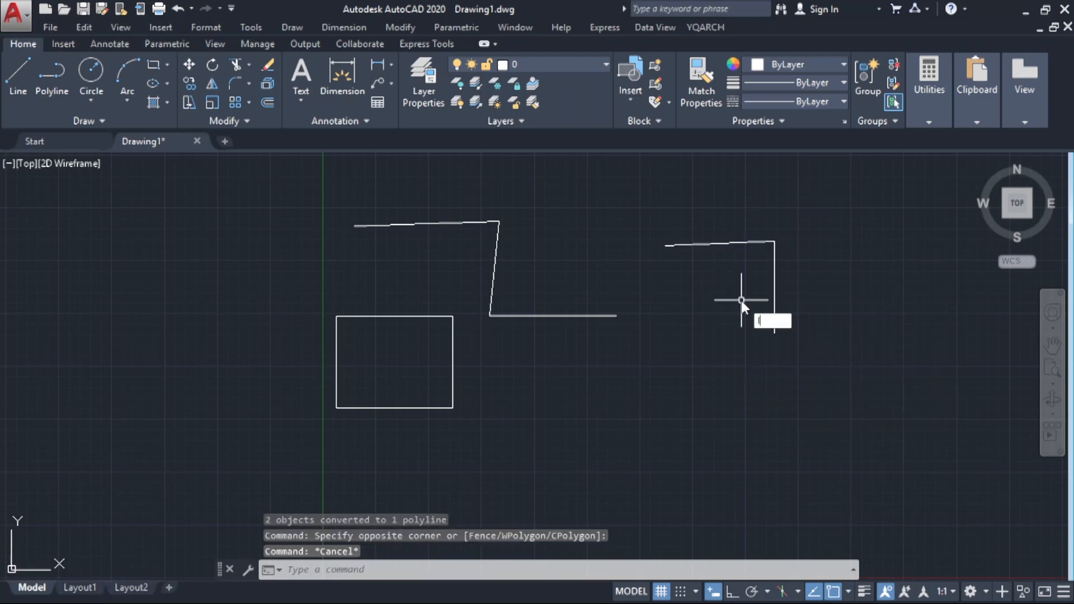
pyautogui.press('Return')
pyautogui.click(606, 366)
pyautogui.click(726, 357)
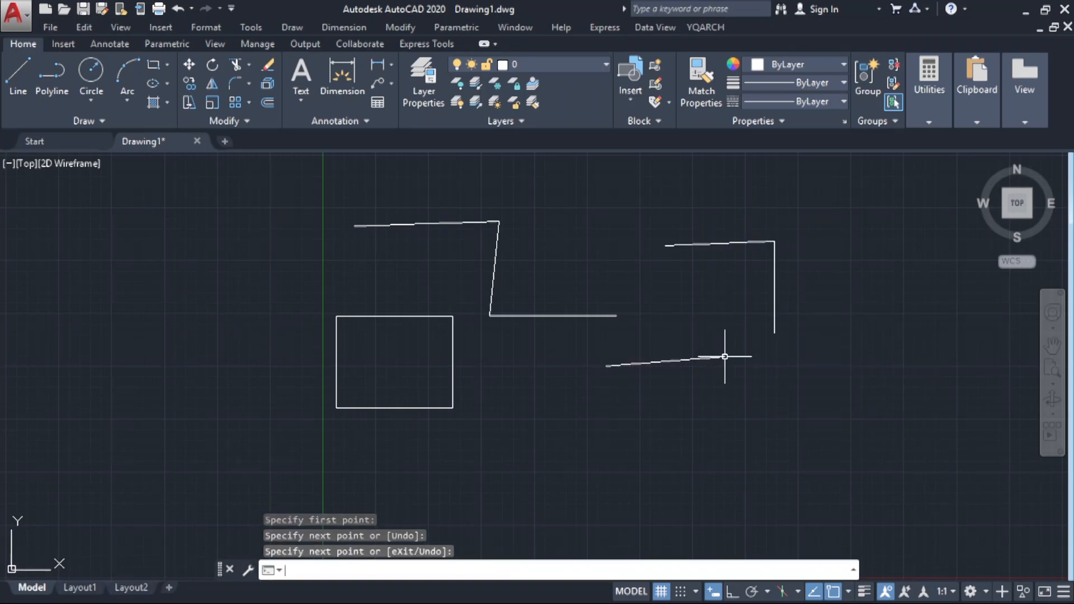
pyautogui.press('Return')
pyautogui.press('Return')
pyautogui.click(730, 376)
pyautogui.click(735, 491)
pyautogui.press('Return')
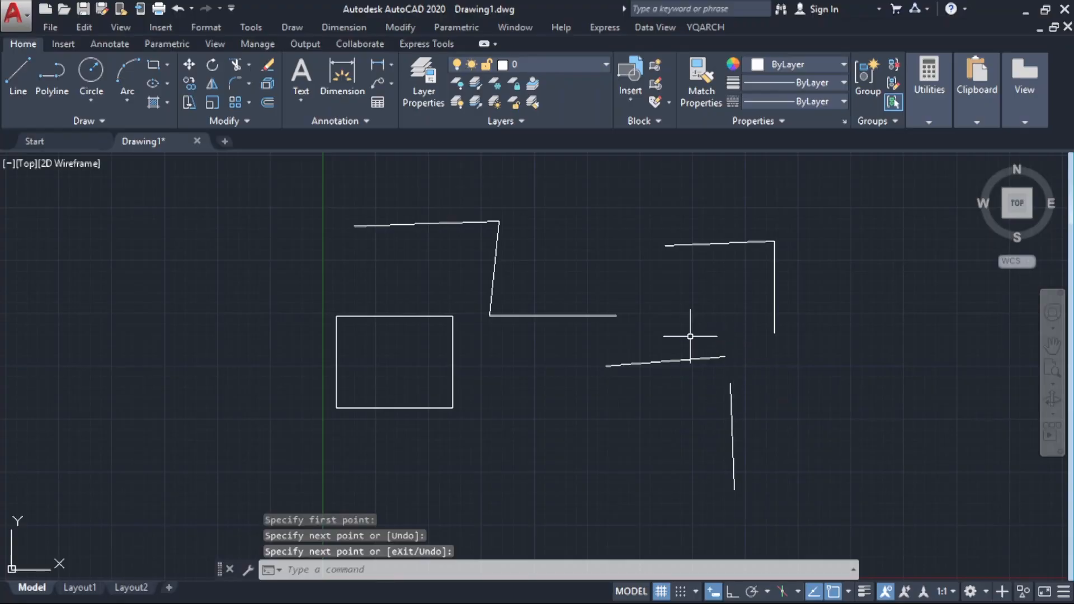
# Try to join the two unconnected lines across their gap, and select the vertical one to check
pyautogui.click(758, 343)
pyautogui.click(703, 419)
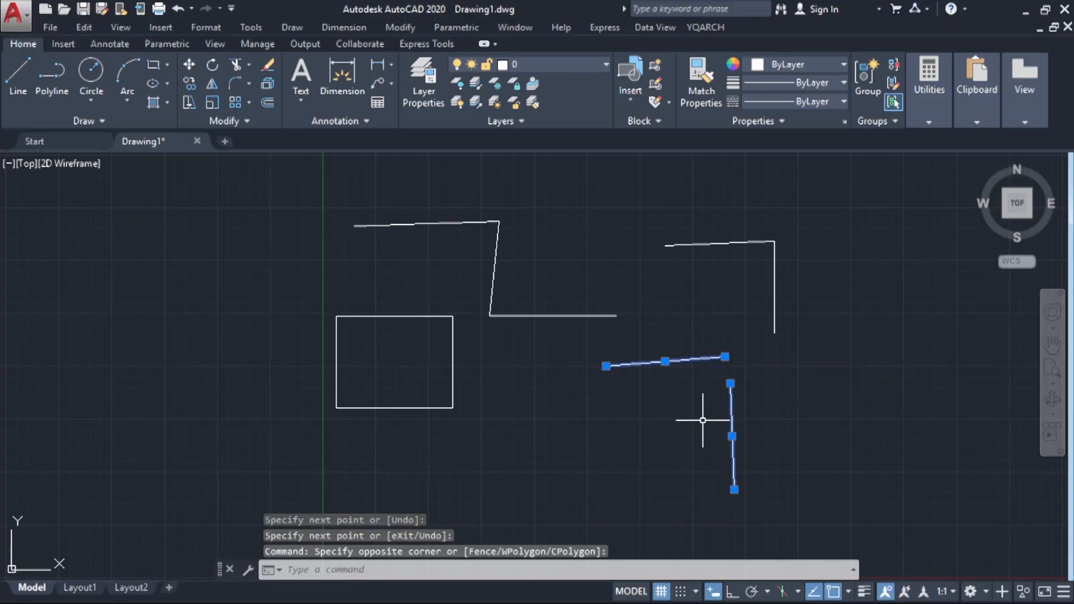
pyautogui.write('j')
pyautogui.press('Return')
pyautogui.click(752, 408)
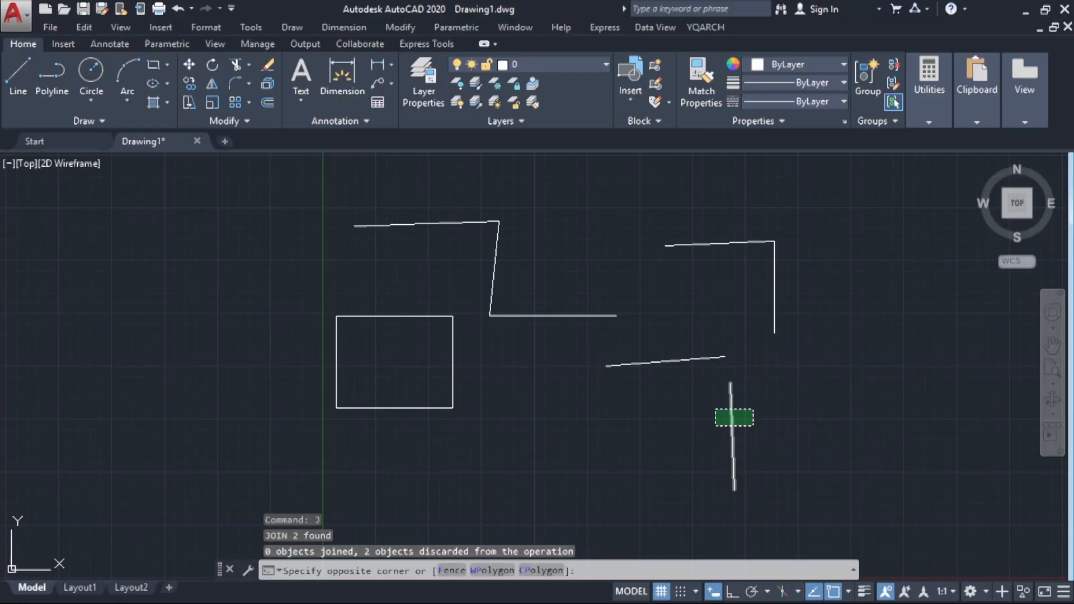
pyautogui.click(715, 426)
pyautogui.press('Escape')
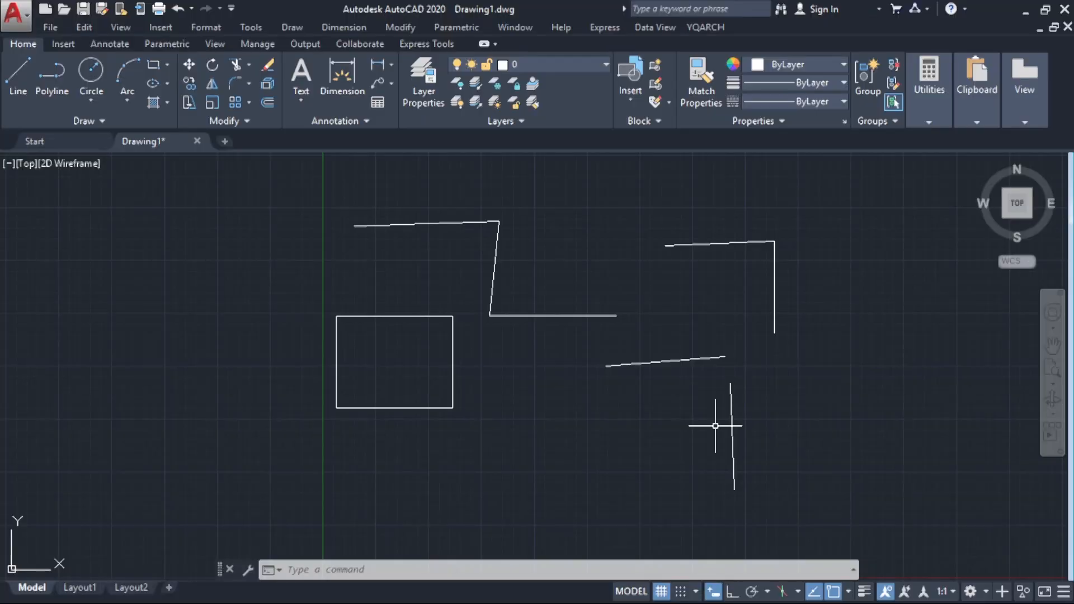
# Erase all objects in the drawing
pyautogui.hotkey('ctrl', 'a')
pyautogui.press('Delete')
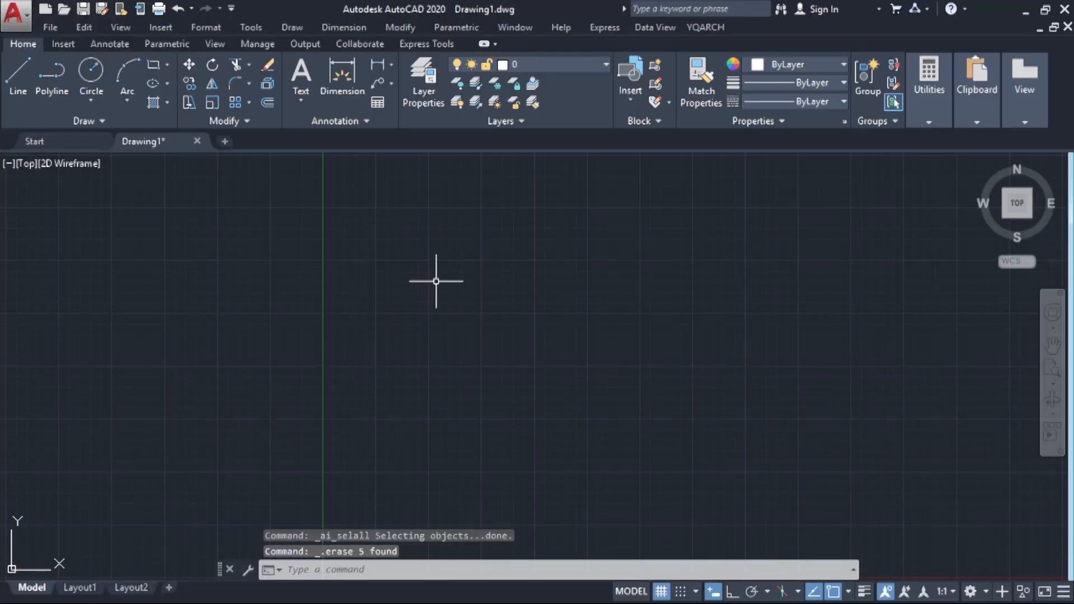
pyautogui.press('Escape')
pyautogui.press('Escape')
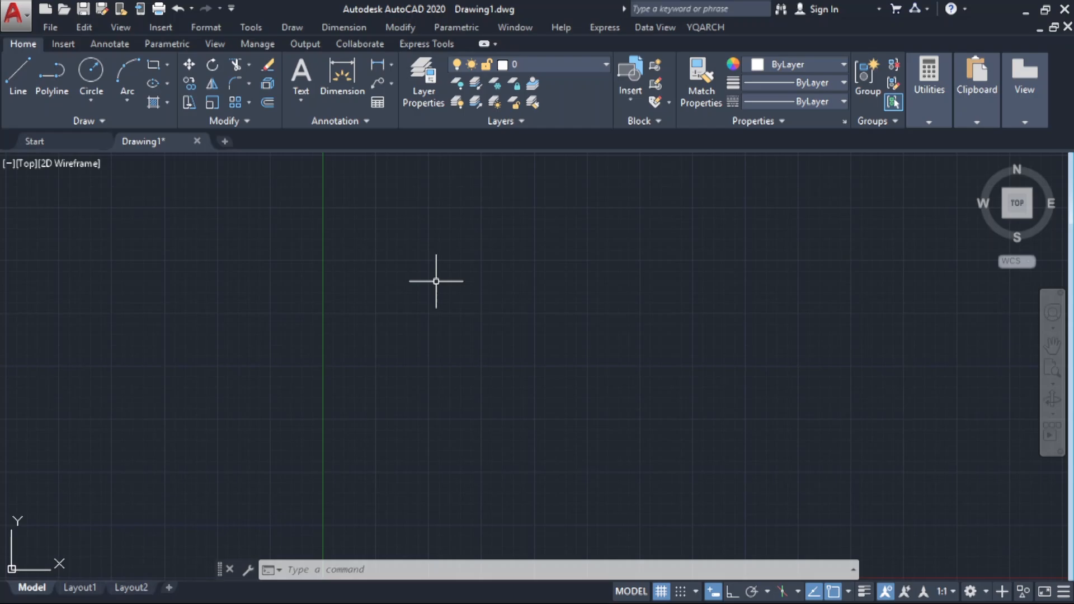
# Draw a circle with a radius of about 65 units in the empty drawing, right of the vertical axis
pyautogui.write('c')
pyautogui.press('Return')
pyautogui.click(423, 354)
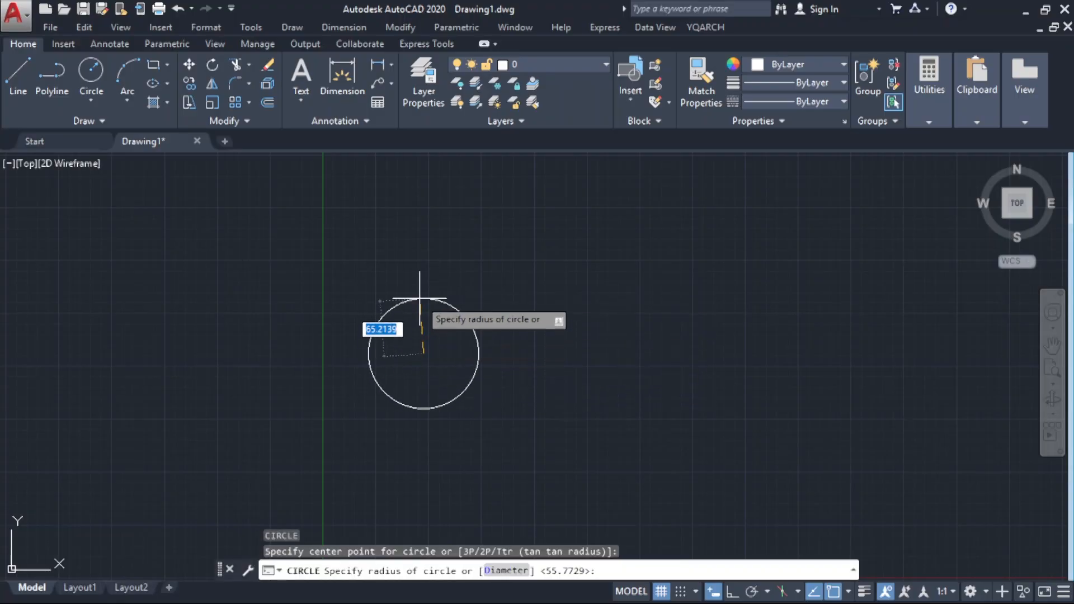
pyautogui.click(423, 298)
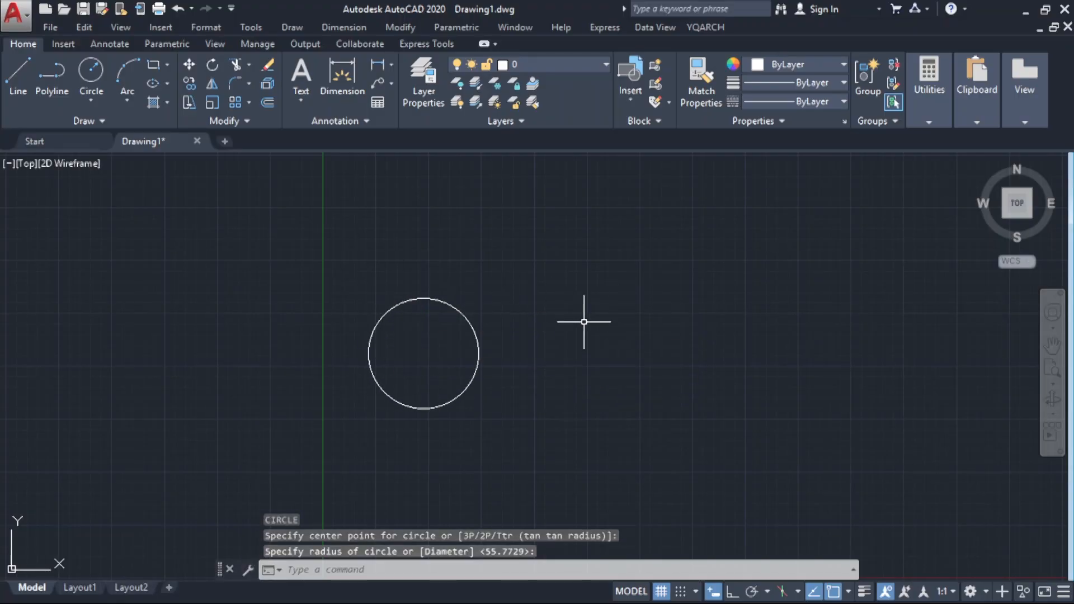
# Move the circle by its center to a point farther right and higher up in the drawing
pyautogui.write('m')
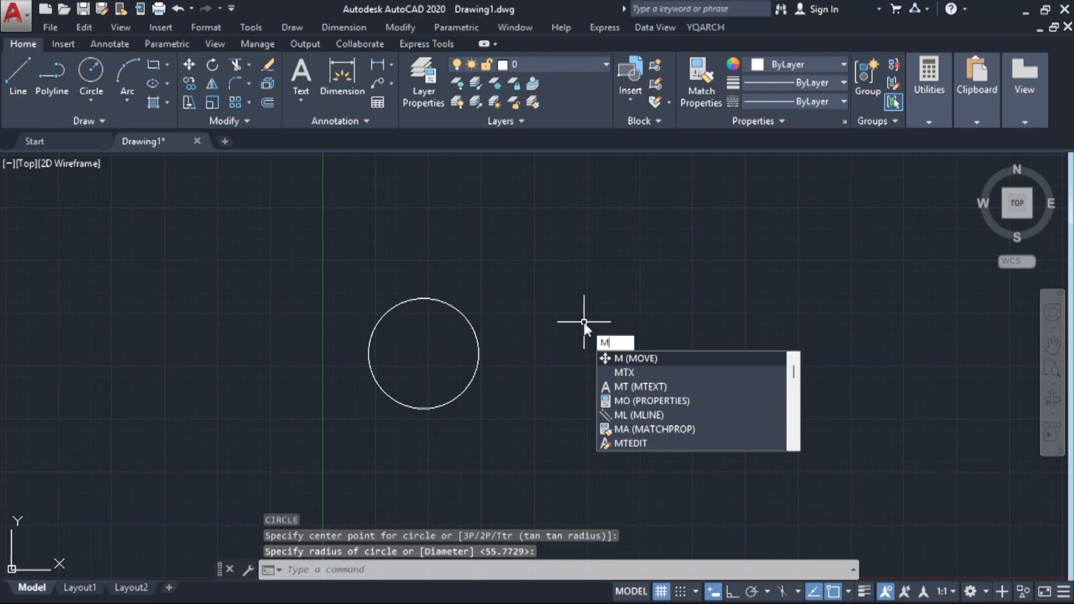
pyautogui.press('Return')
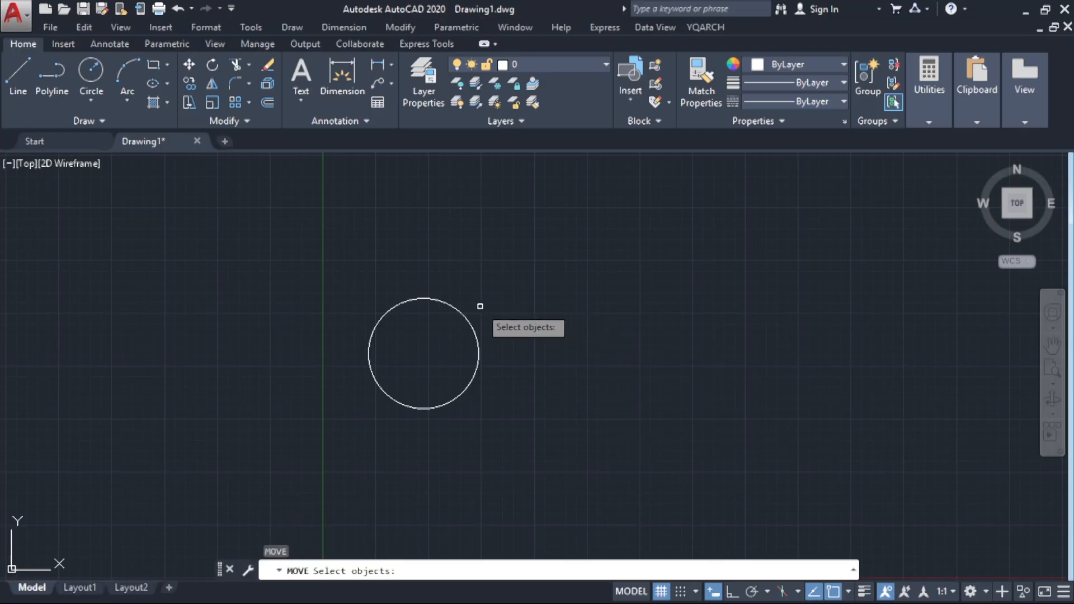
pyautogui.click(459, 310)
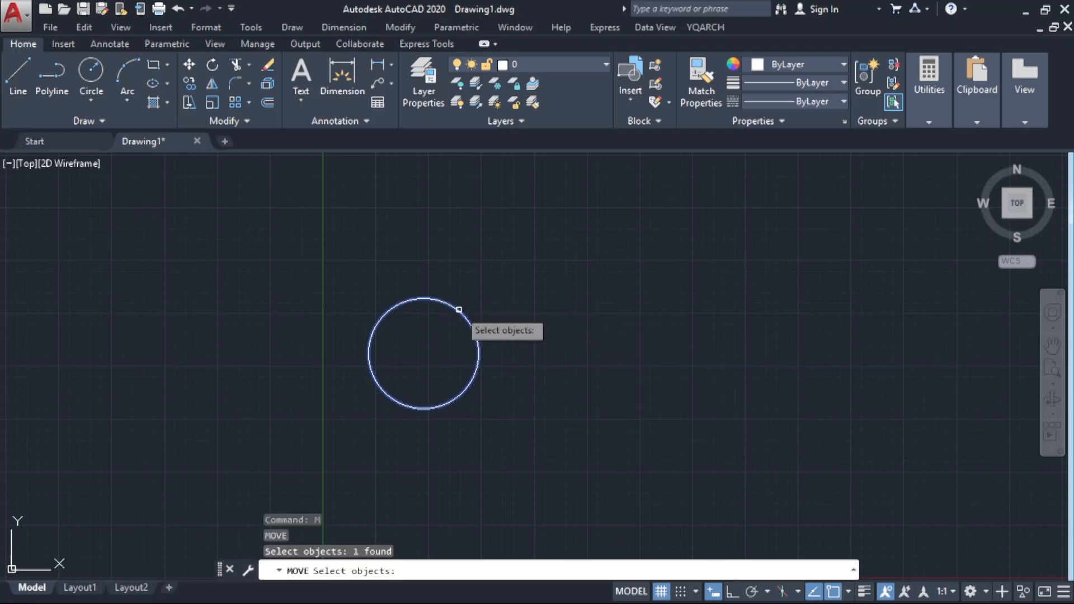
pyautogui.press('Return')
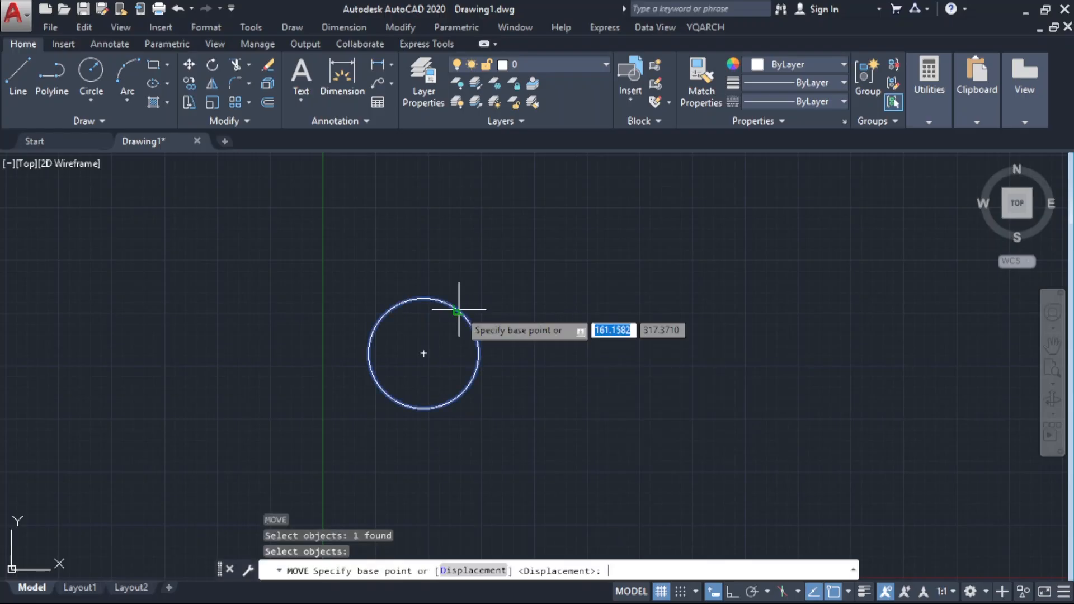
pyautogui.click(423, 353)
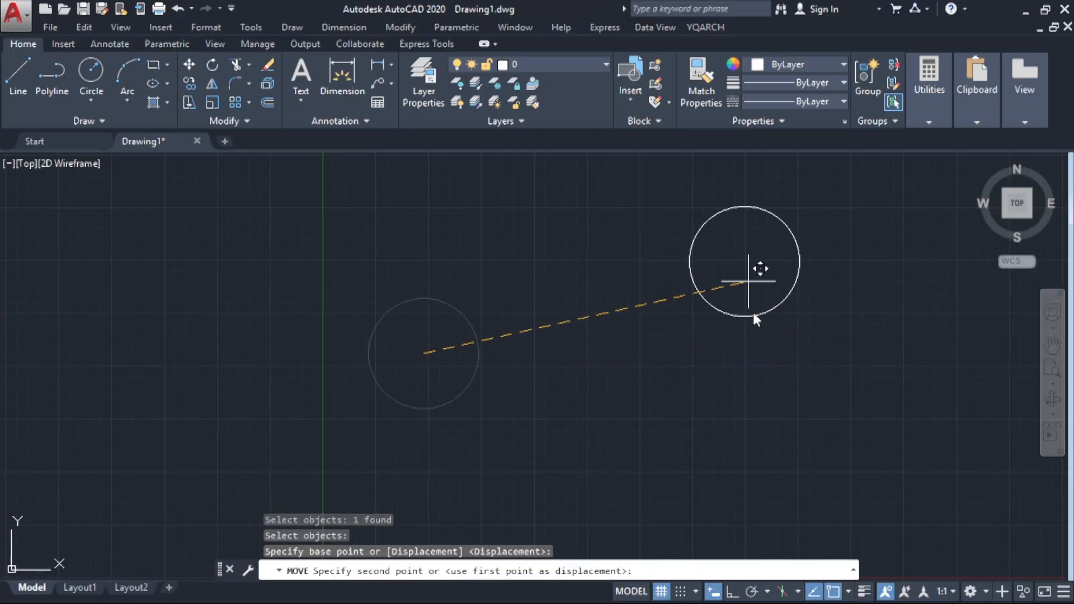
pyautogui.click(717, 238)
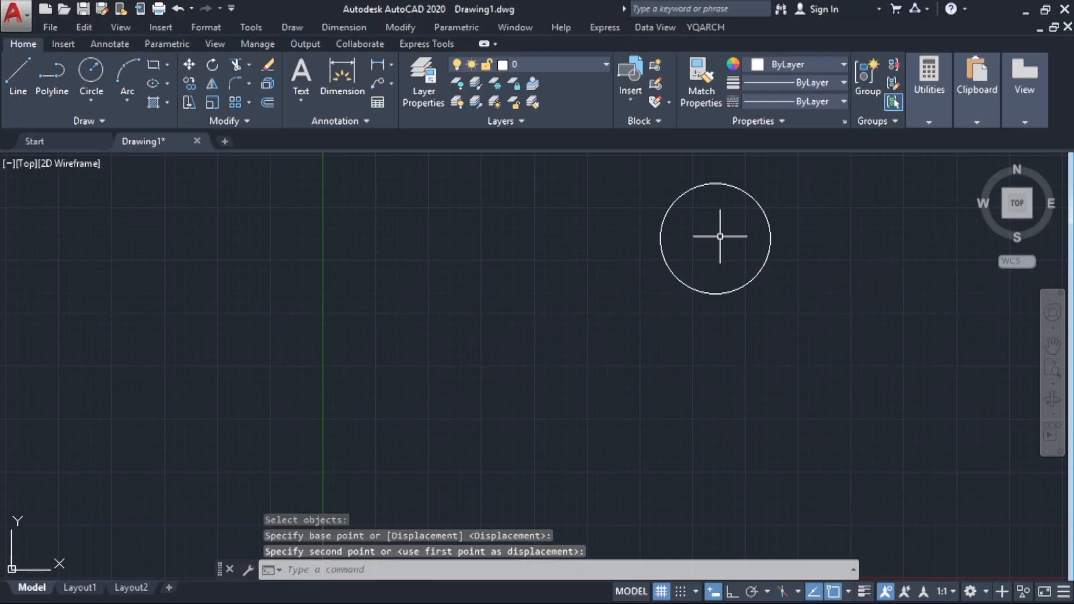
# Move the circle by its center back toward the vertical axis, about 323 units at an angle of about 198°
pyautogui.click(717, 238)
pyautogui.click(649, 269)
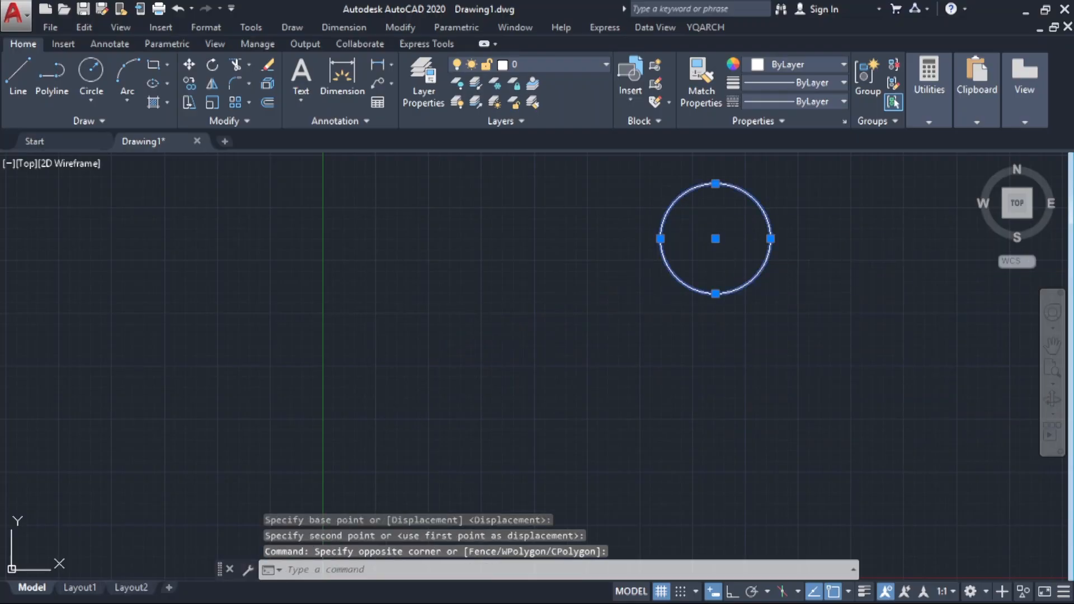
pyautogui.write('m')
pyautogui.press('Return')
pyautogui.click(715, 239)
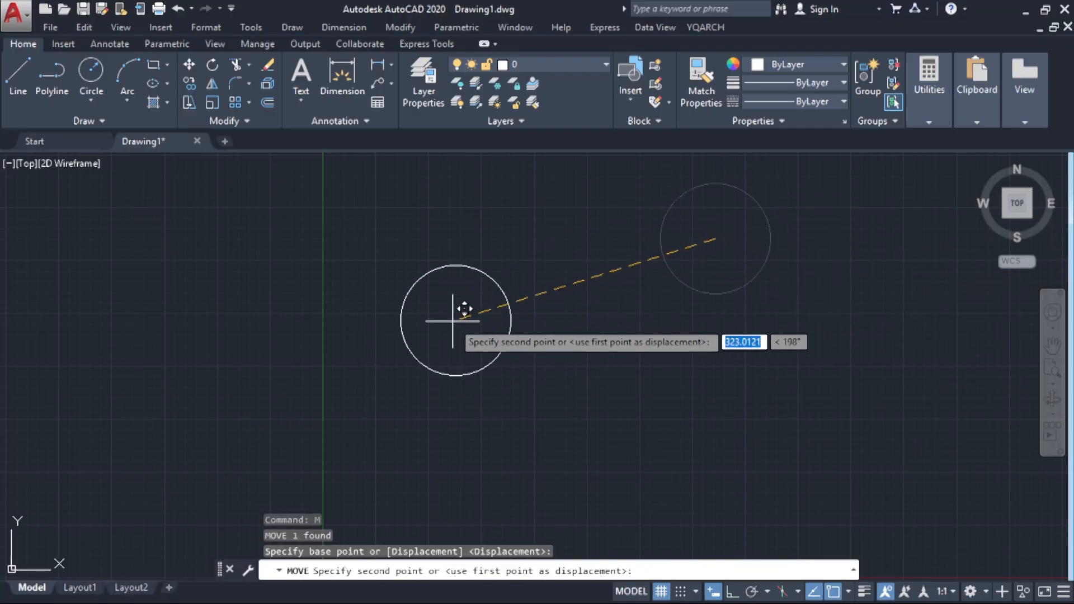
pyautogui.click(453, 320)
pyautogui.moveTo(460, 325); pyautogui.dragTo(432, 339, button='middle')
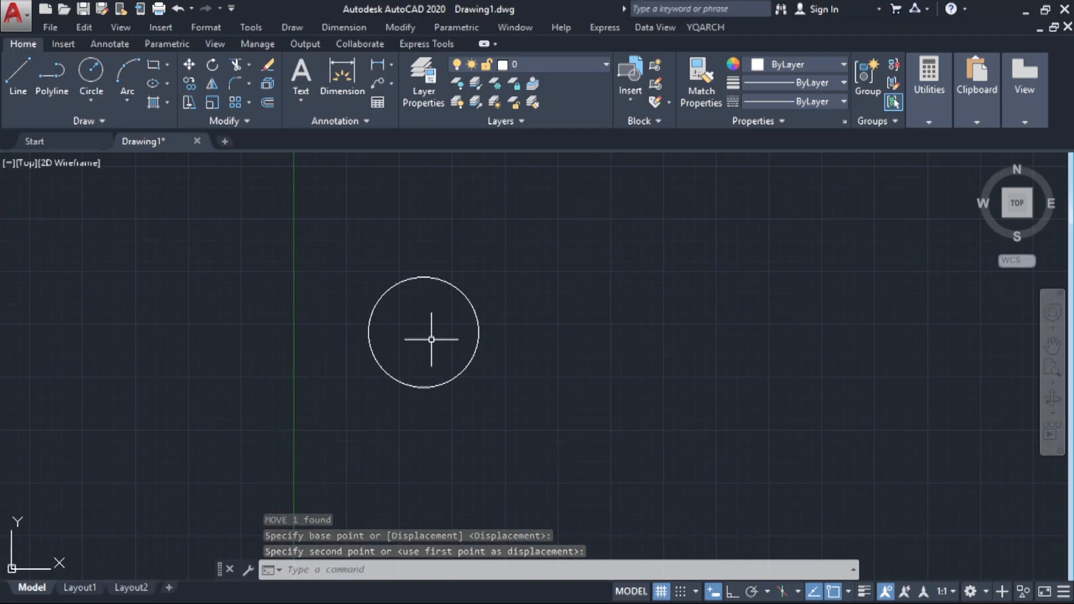
# Draw a 500-unit horizontal line to the right from the circle's center with Ortho on
pyautogui.write('l')
pyautogui.press('Return')
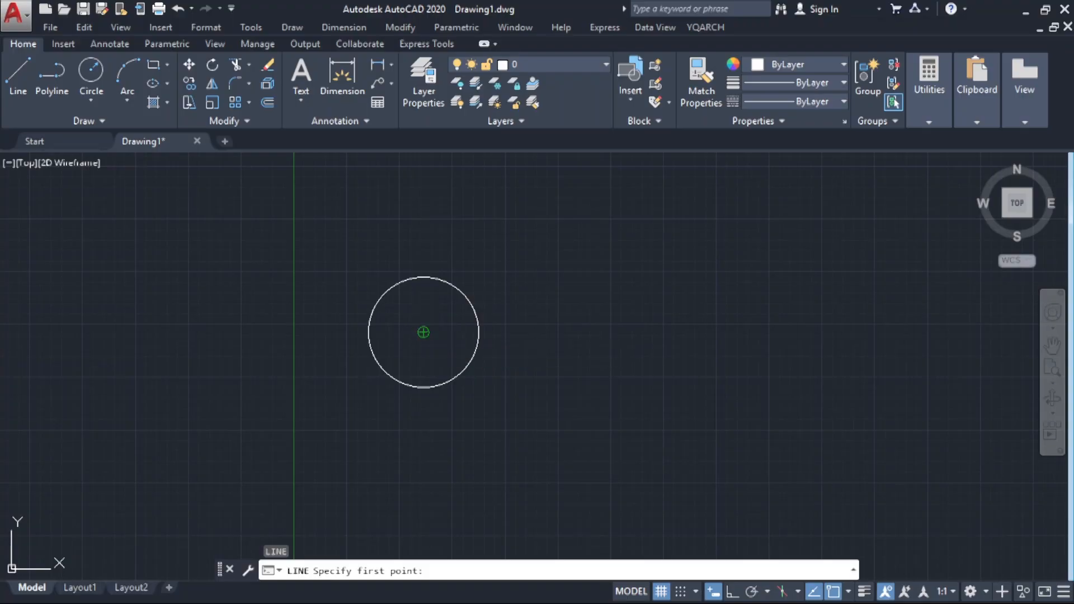
pyautogui.click(423, 332)
pyautogui.press('F8')
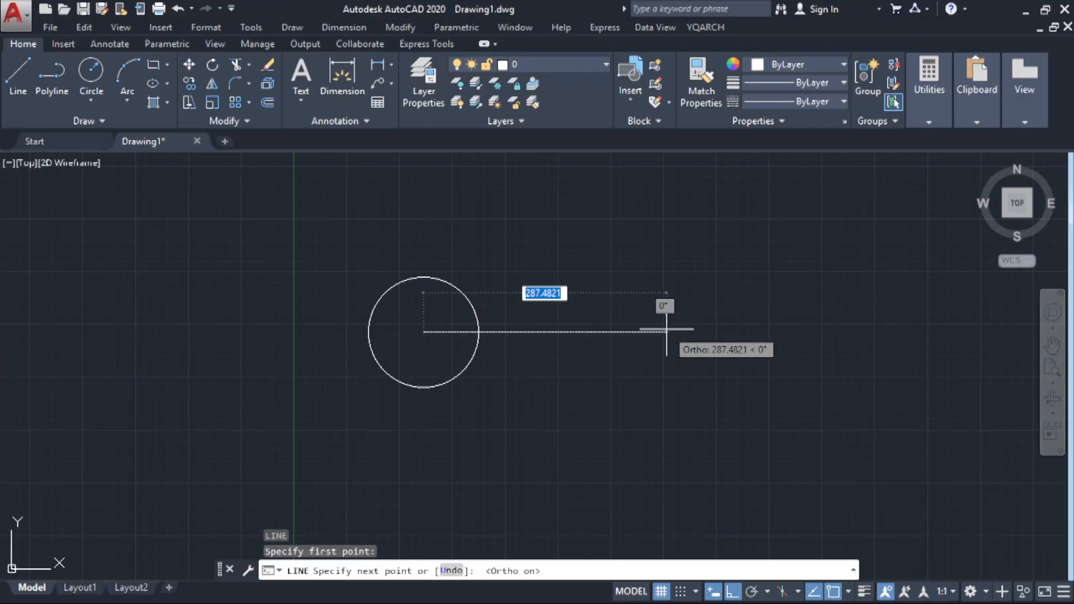
pyautogui.write('500')
pyautogui.press('Return')
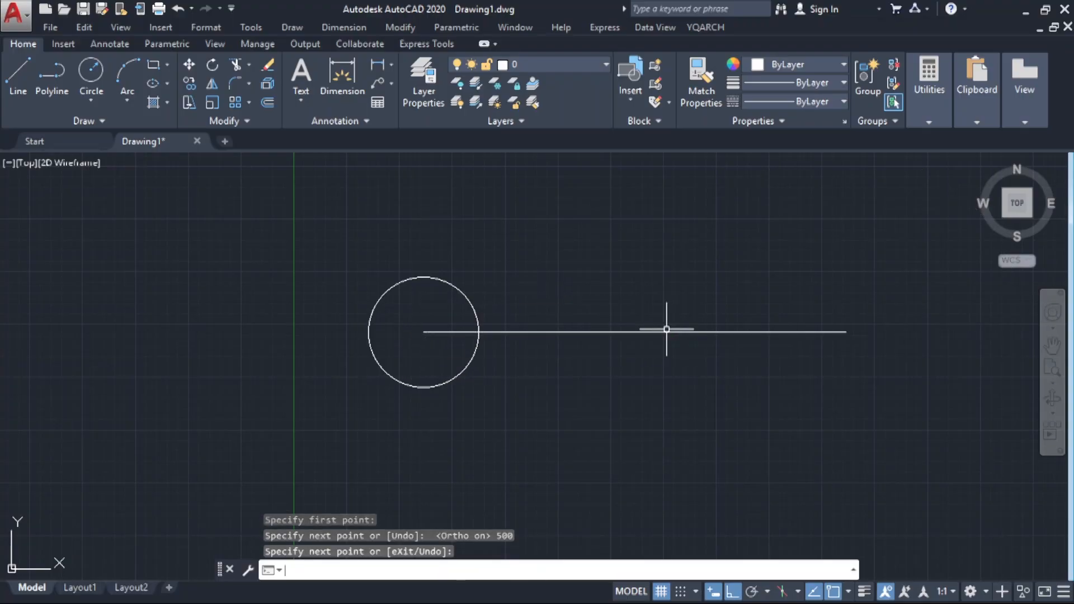
pyautogui.press('Return')
# Move the circle 500 units to the right from its center along the horizontal line
pyautogui.click(473, 250)
pyautogui.click(441, 288)
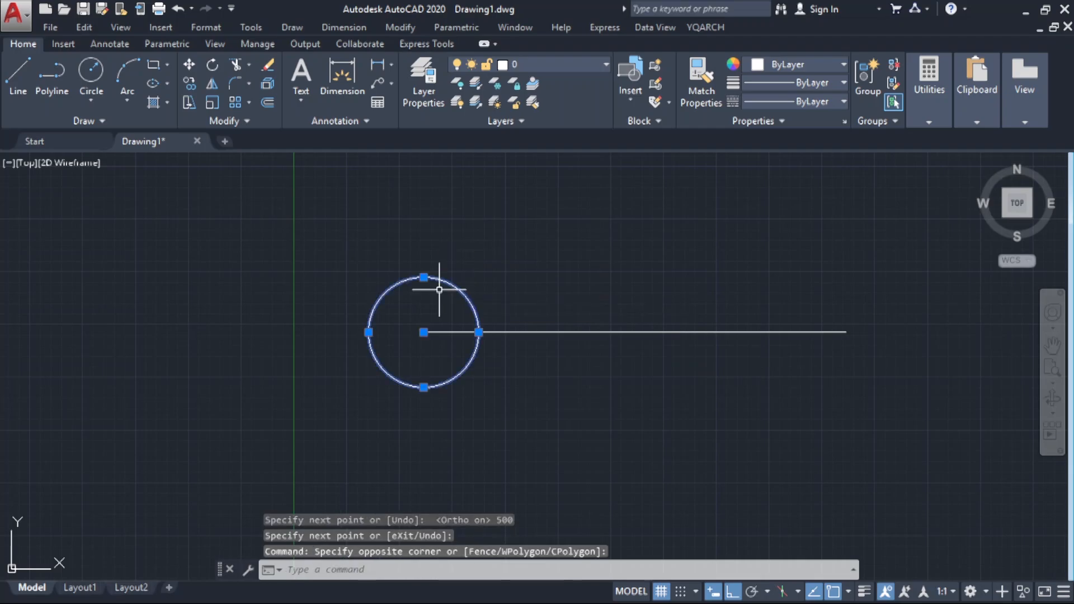
pyautogui.write('m')
pyautogui.press('Return')
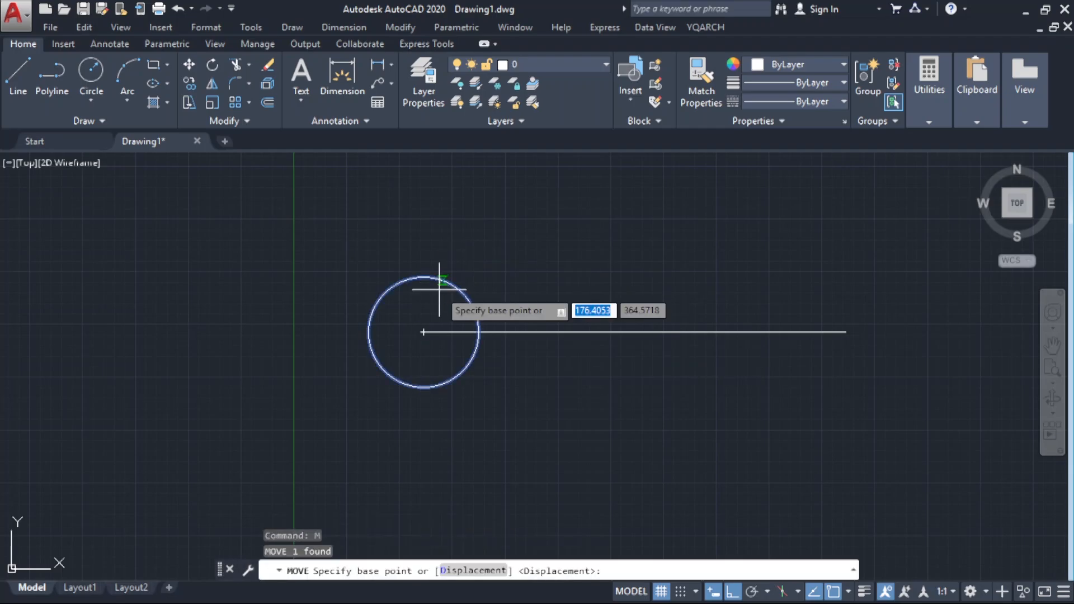
pyautogui.click(423, 332)
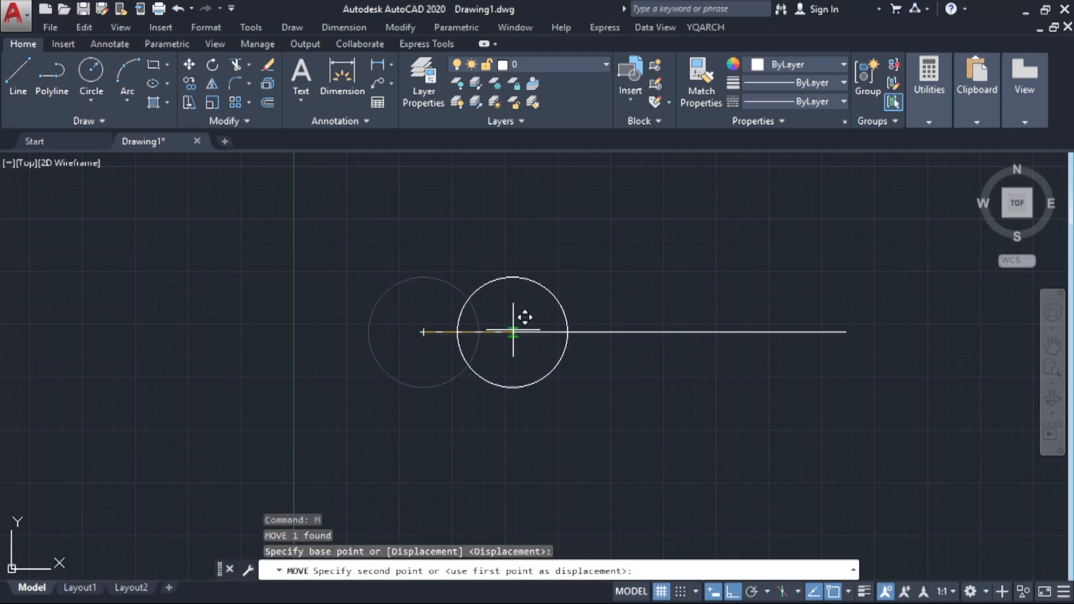
pyautogui.write('500')
pyautogui.press('Return')
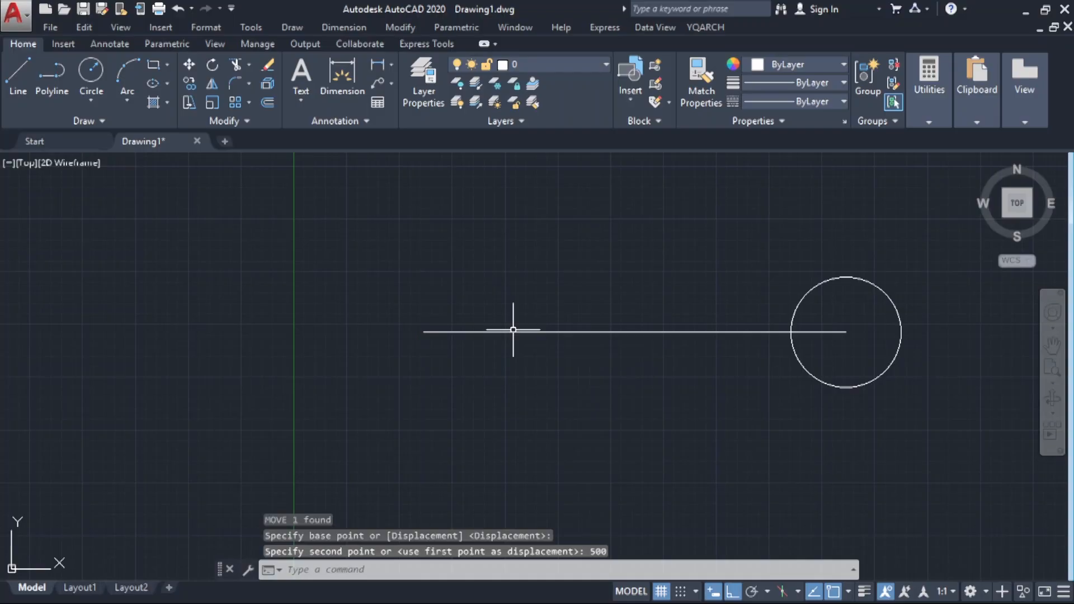
# Draw a 500-unit line at a 120° angle from the circle's center
pyautogui.scroll(-2, 511, 331)
pyautogui.moveTo(568, 338); pyautogui.dragTo(539, 443, button='middle')
pyautogui.write('l')
pyautogui.press('Return')
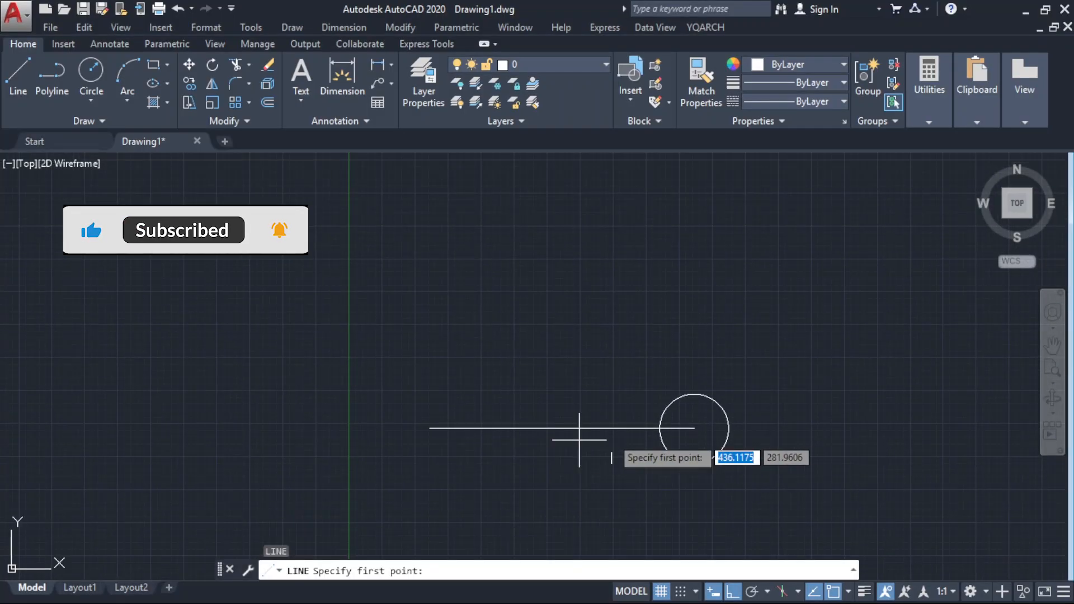
pyautogui.click(693, 428)
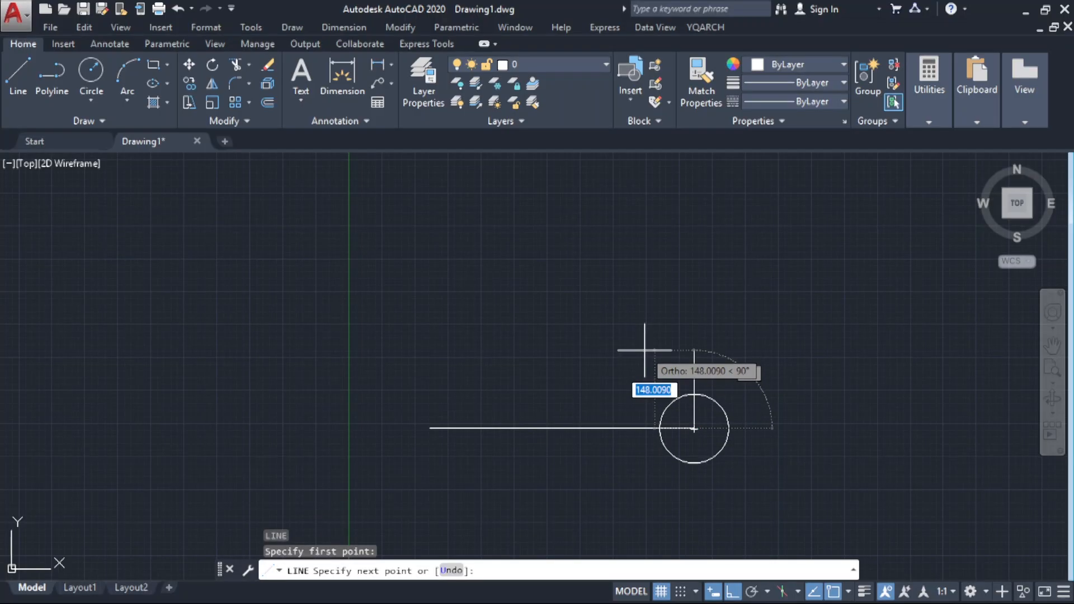
pyautogui.write('<')
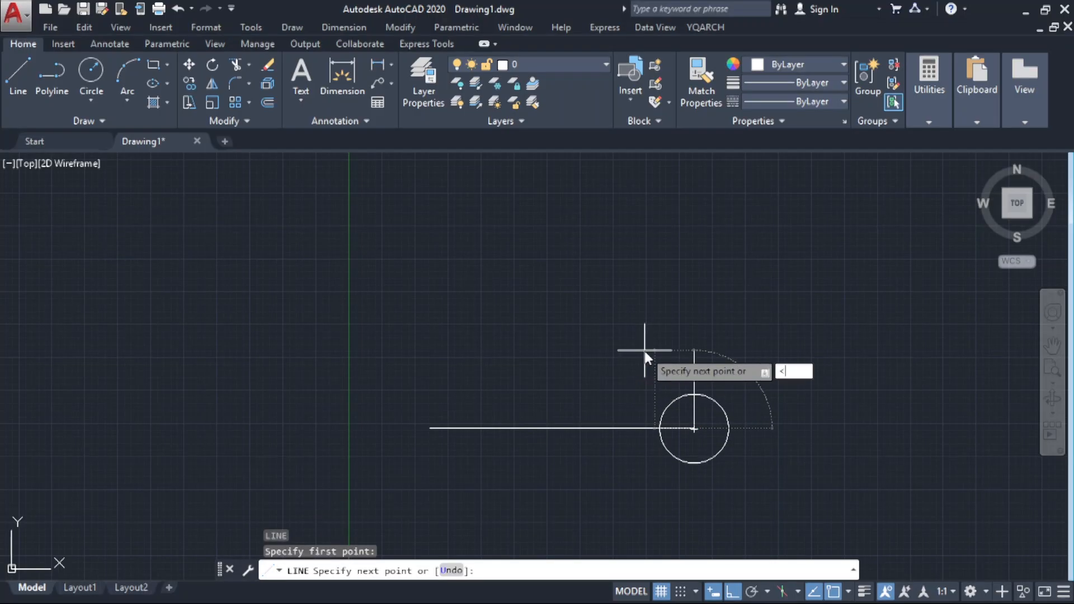
pyautogui.write('120')
pyautogui.press('Return')
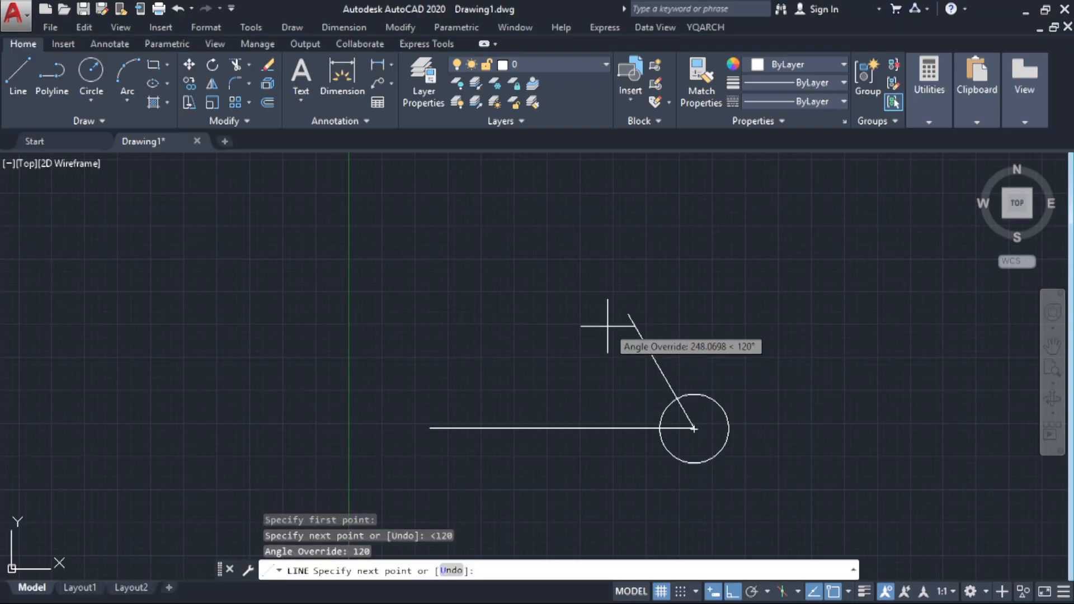
pyautogui.write('500')
pyautogui.press('Return')
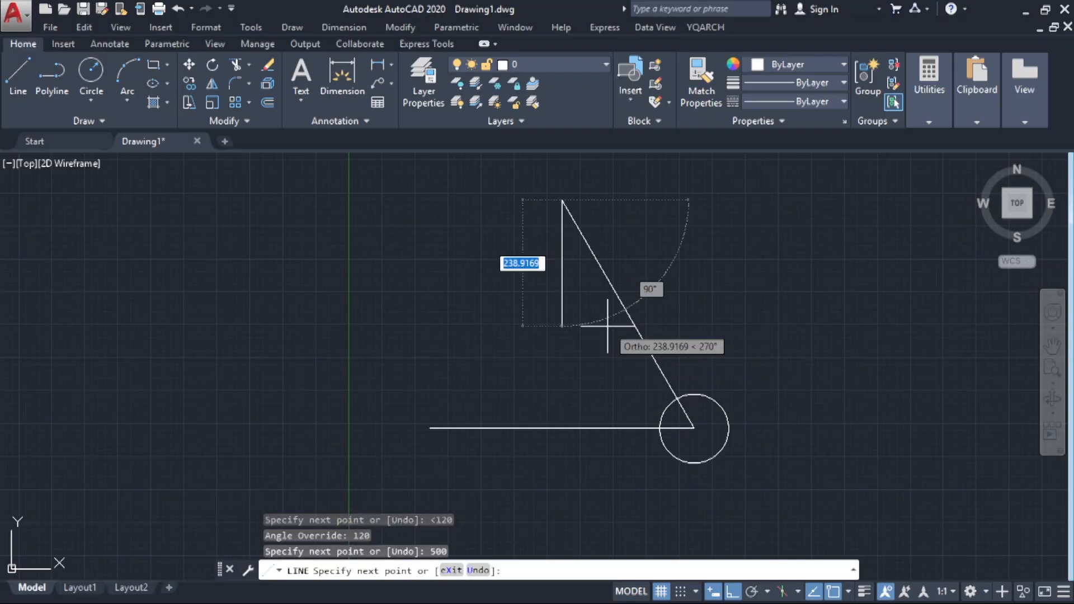
pyautogui.press('Return')
# Move the circle from its center 500 units at a 120° angle along the slanted line, with Ortho off
pyautogui.click(738, 424)
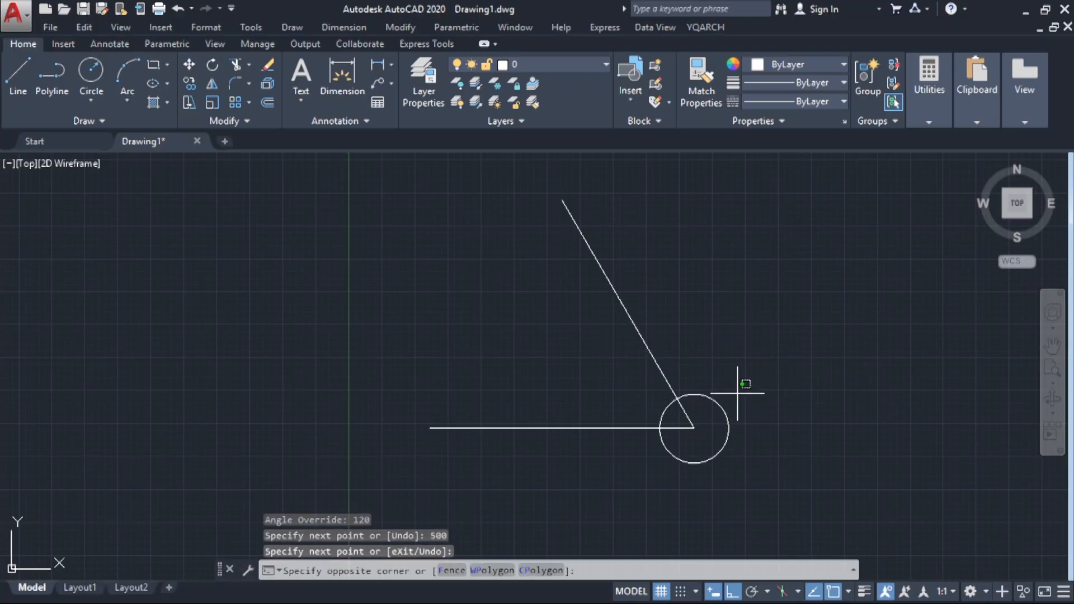
pyautogui.click(716, 414)
pyautogui.write('m')
pyautogui.press('Return')
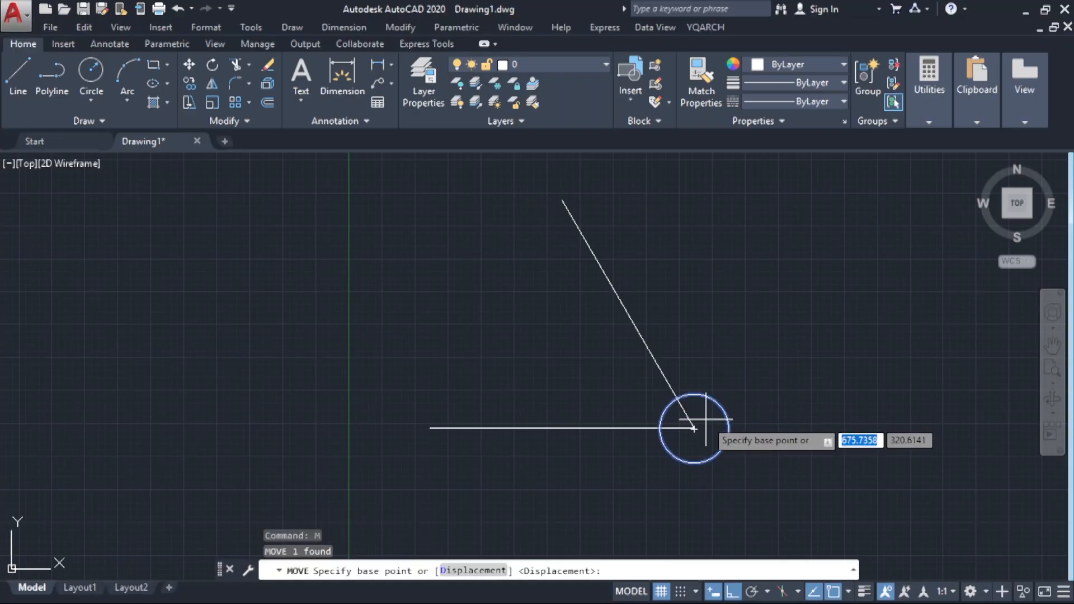
pyautogui.click(694, 428)
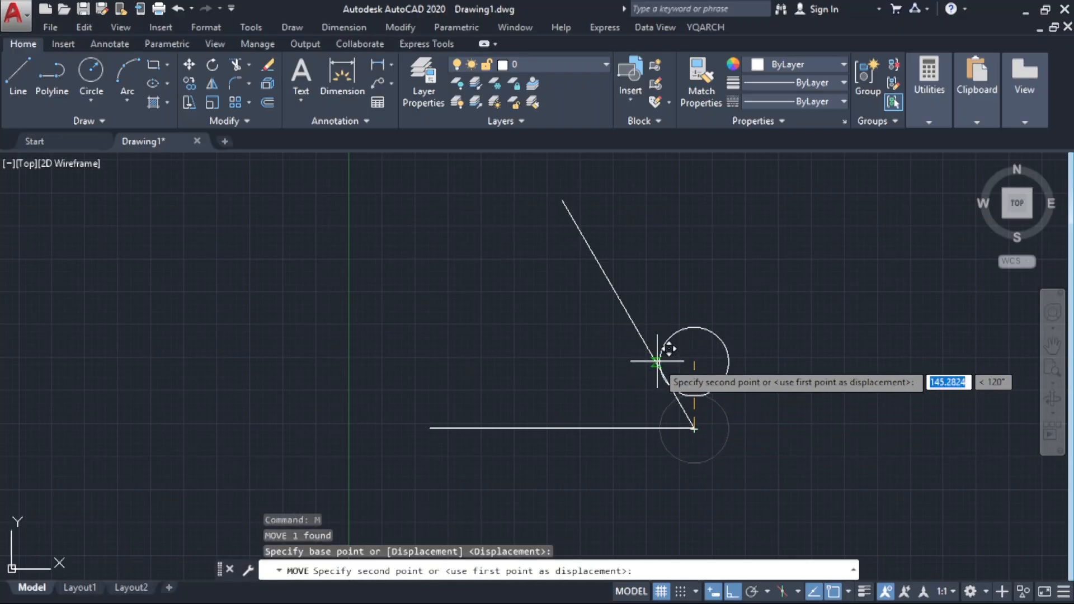
pyautogui.press('F8')
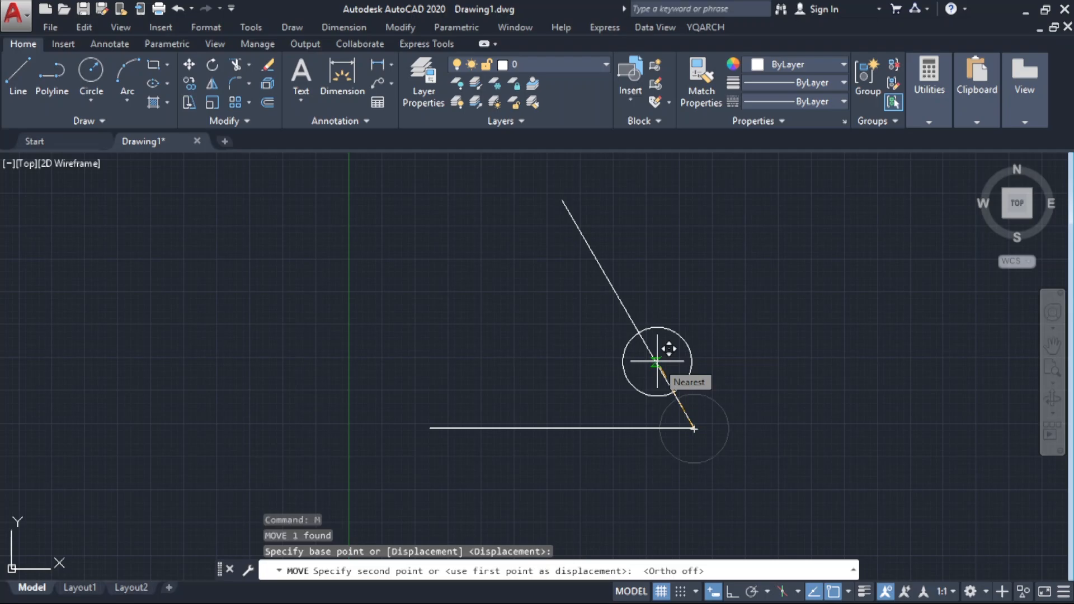
pyautogui.write('<12')
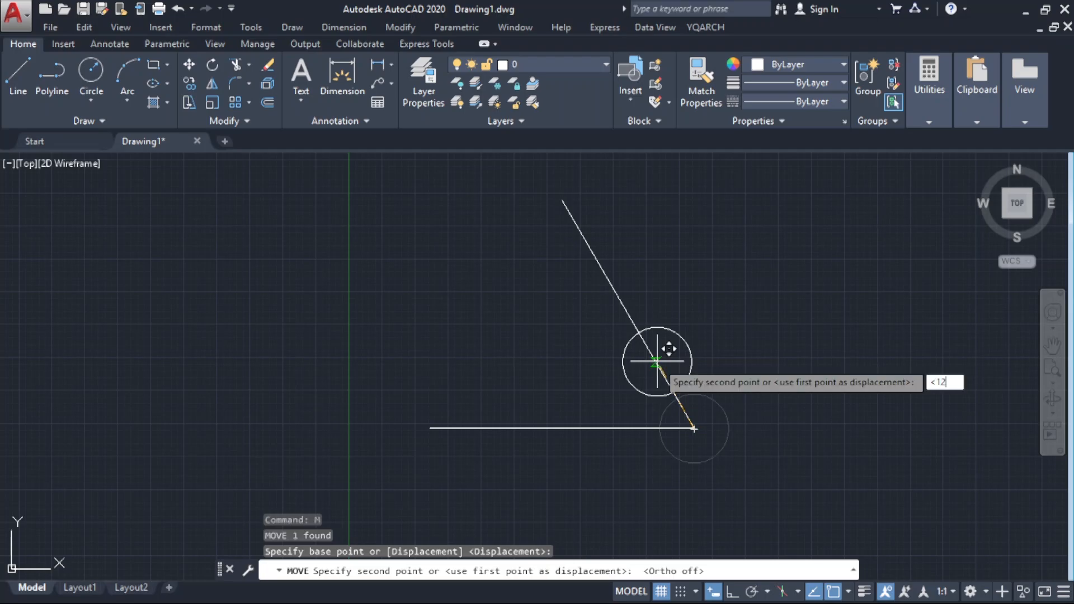
pyautogui.write('0')
pyautogui.press('Return')
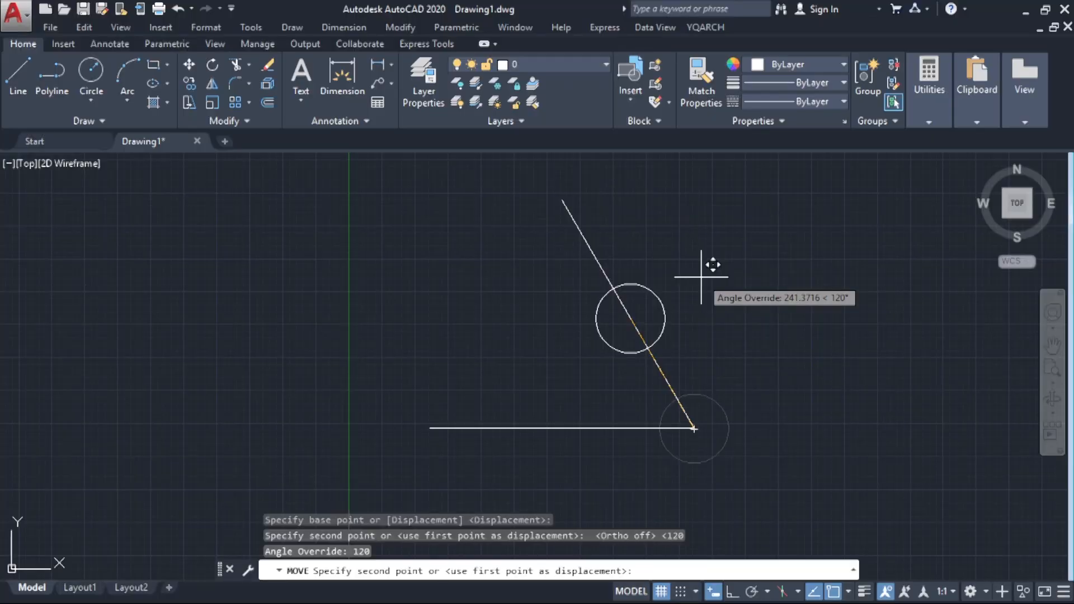
pyautogui.write('500')
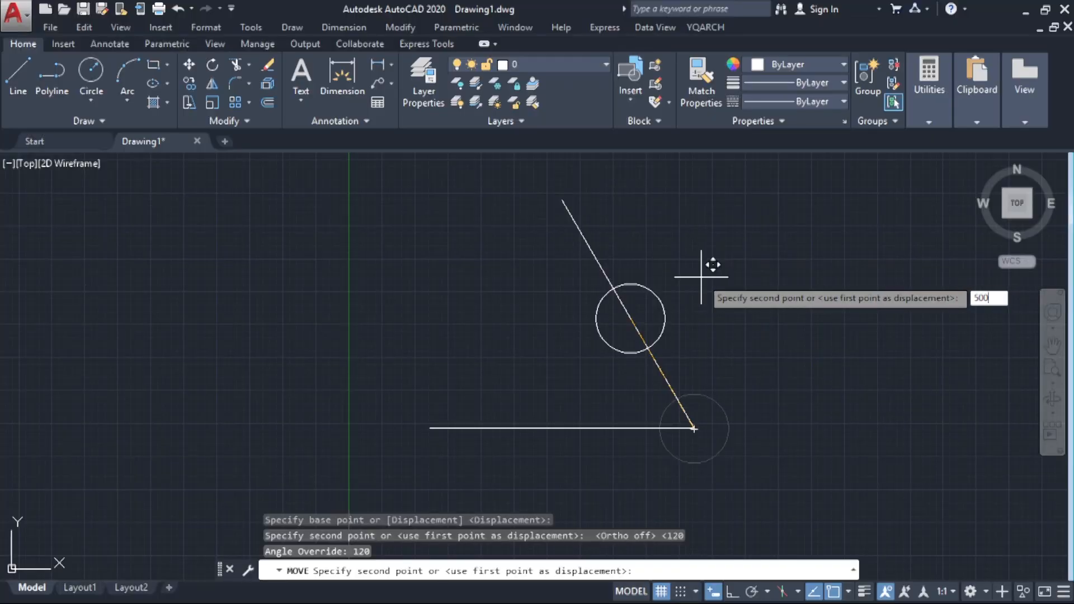
pyautogui.press('Return')
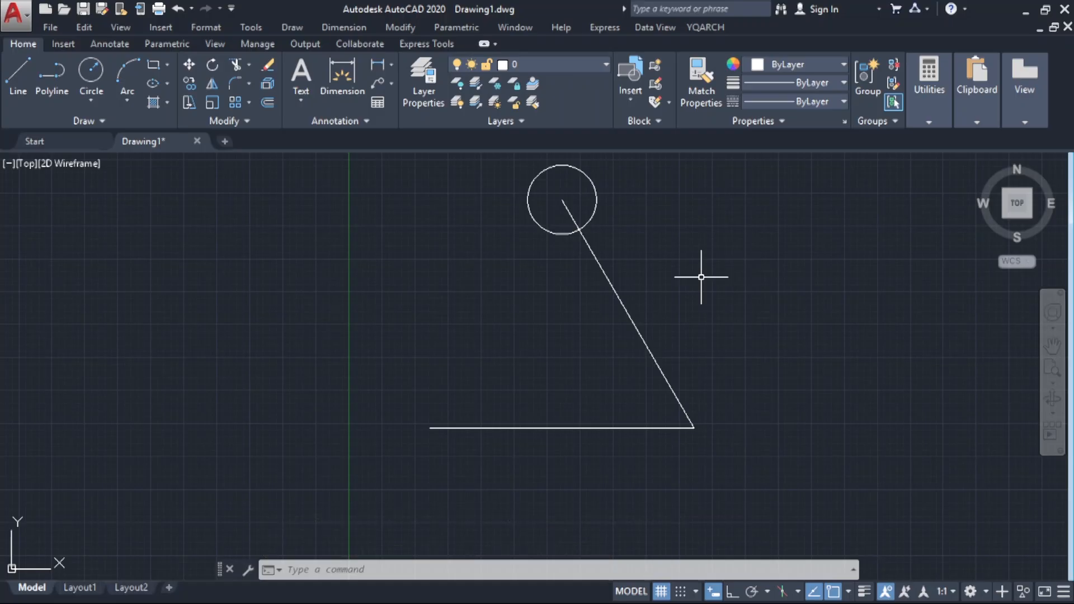
# Copy the circle from its center to both endpoints of the horizontal line
pyautogui.scroll(-2, 559, 330)
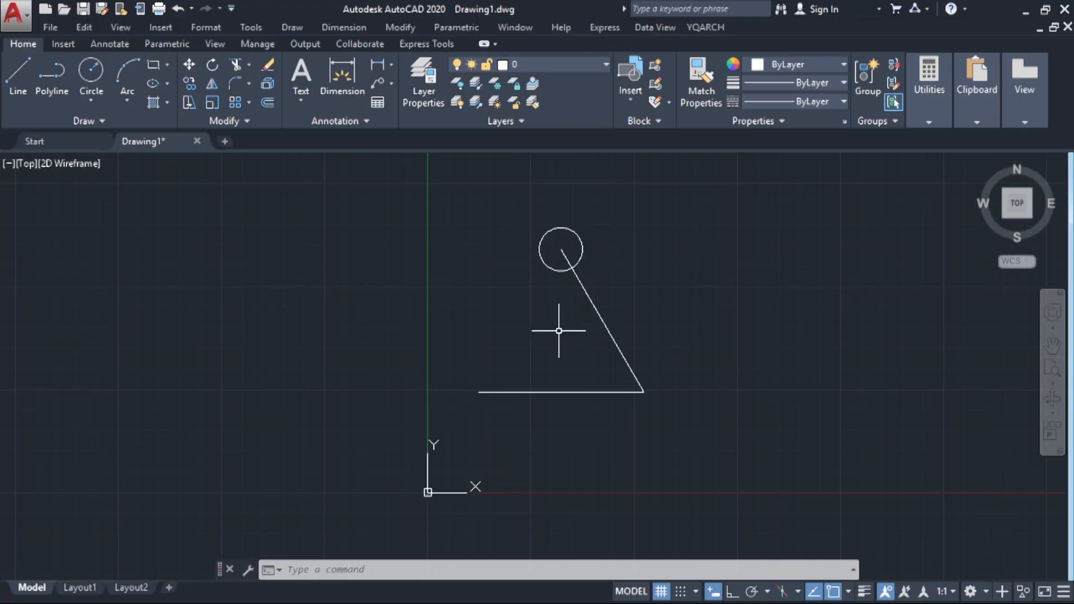
pyautogui.moveTo(559, 330); pyautogui.dragTo(535, 336, button='middle')
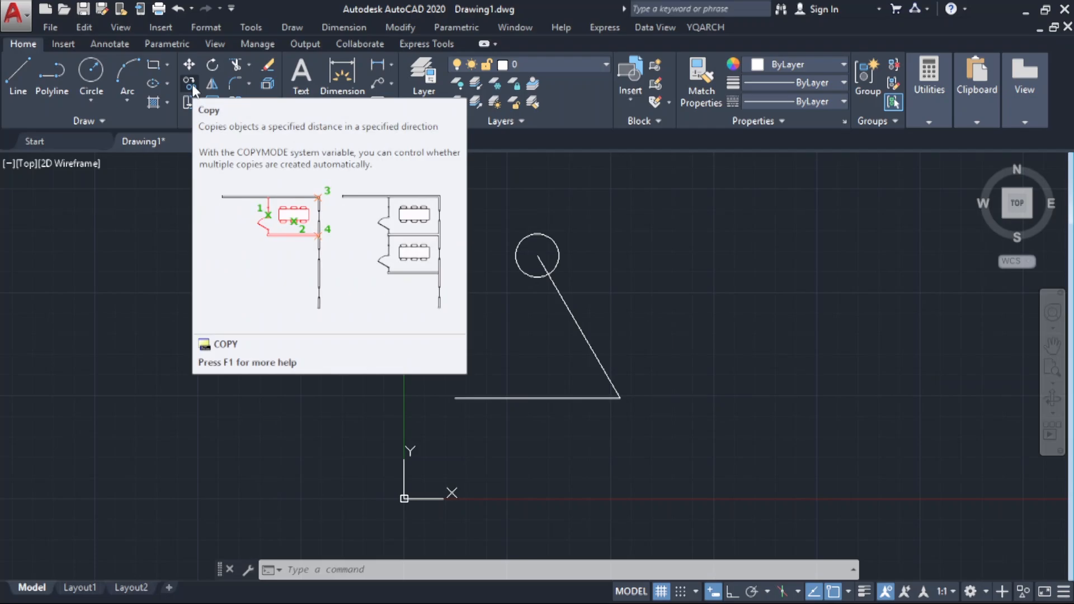
pyautogui.scroll(4, 543, 251)
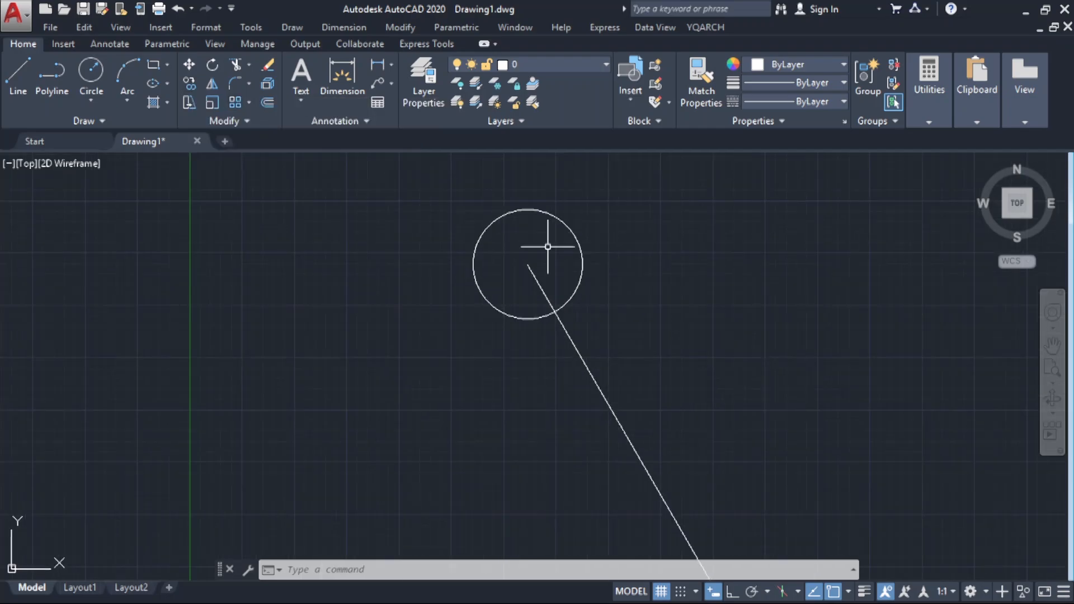
pyautogui.scroll(-2, 548, 246)
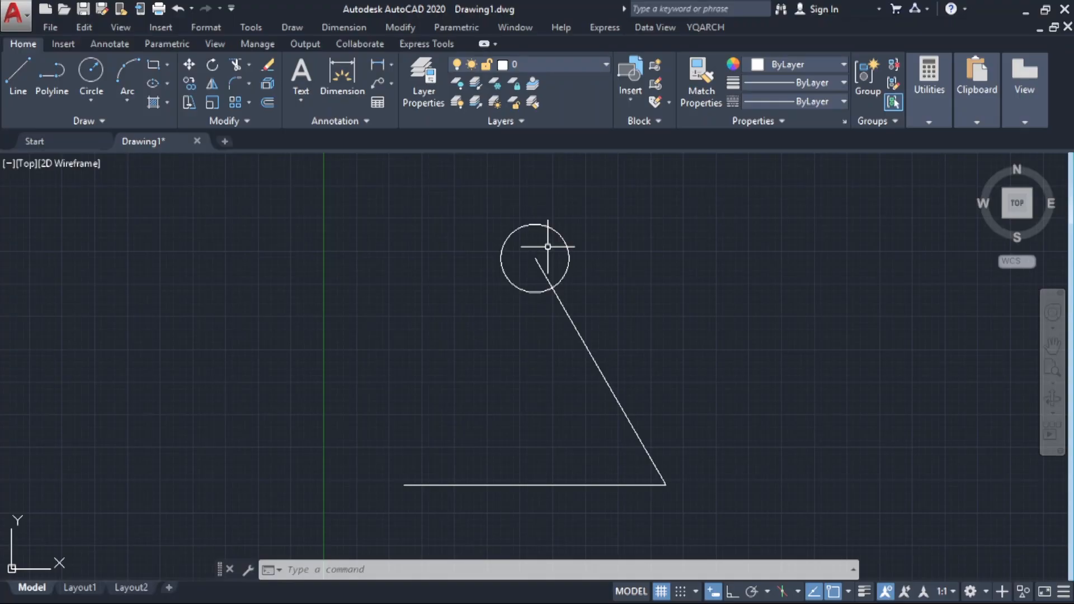
pyautogui.click(551, 212)
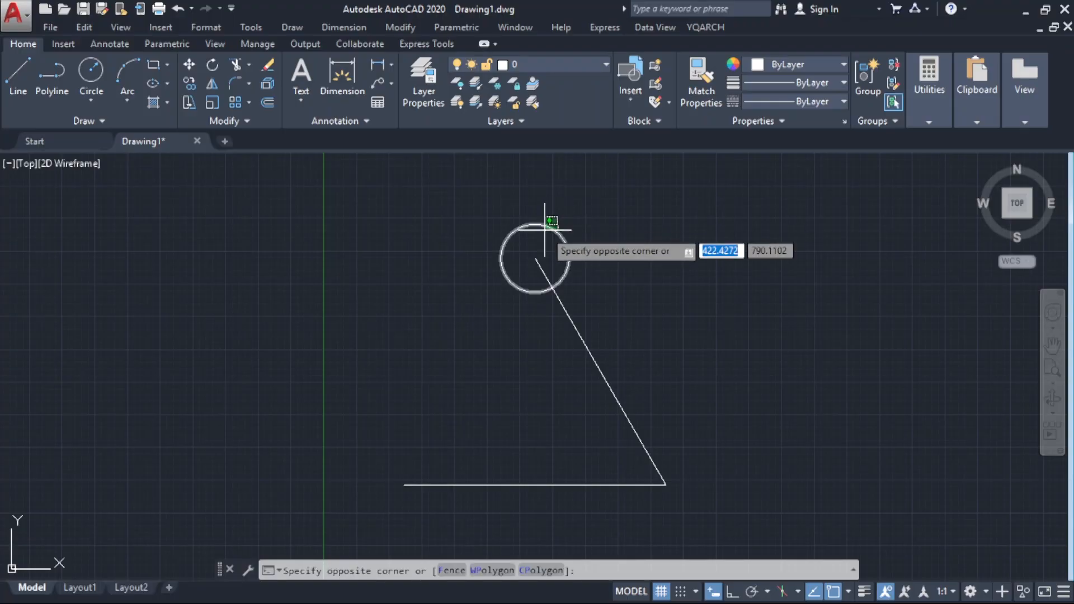
pyautogui.click(544, 230)
pyautogui.write('CO')
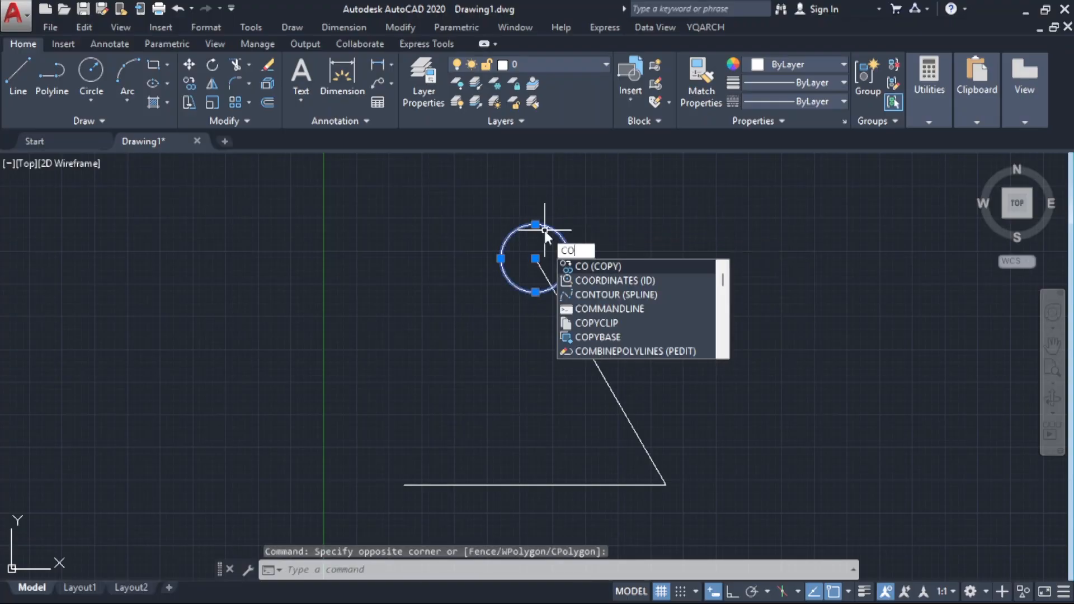
pyautogui.press('Return')
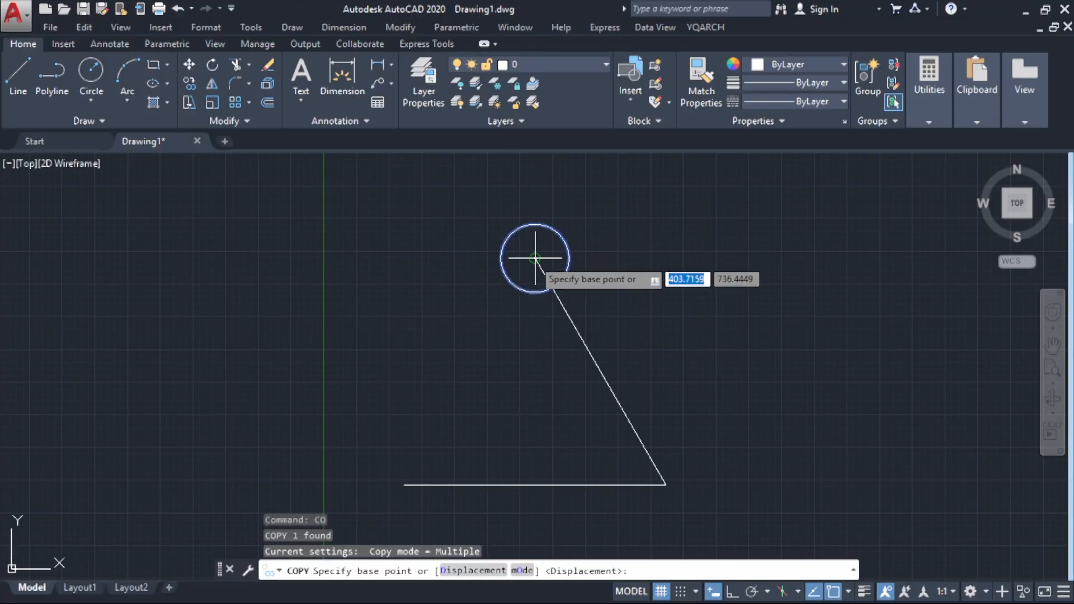
pyautogui.click(535, 259)
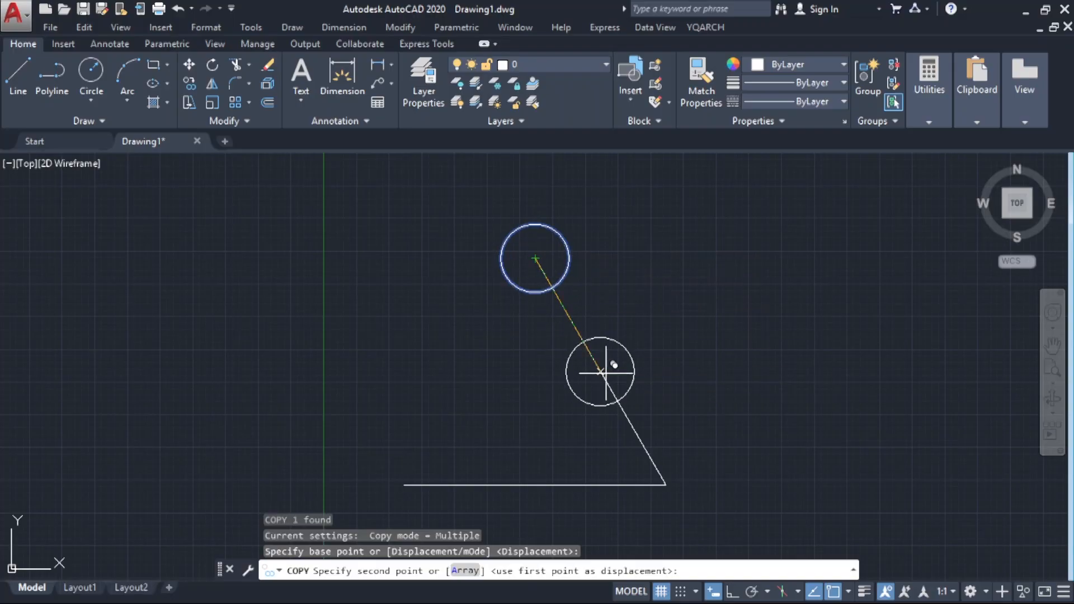
pyautogui.click(666, 485)
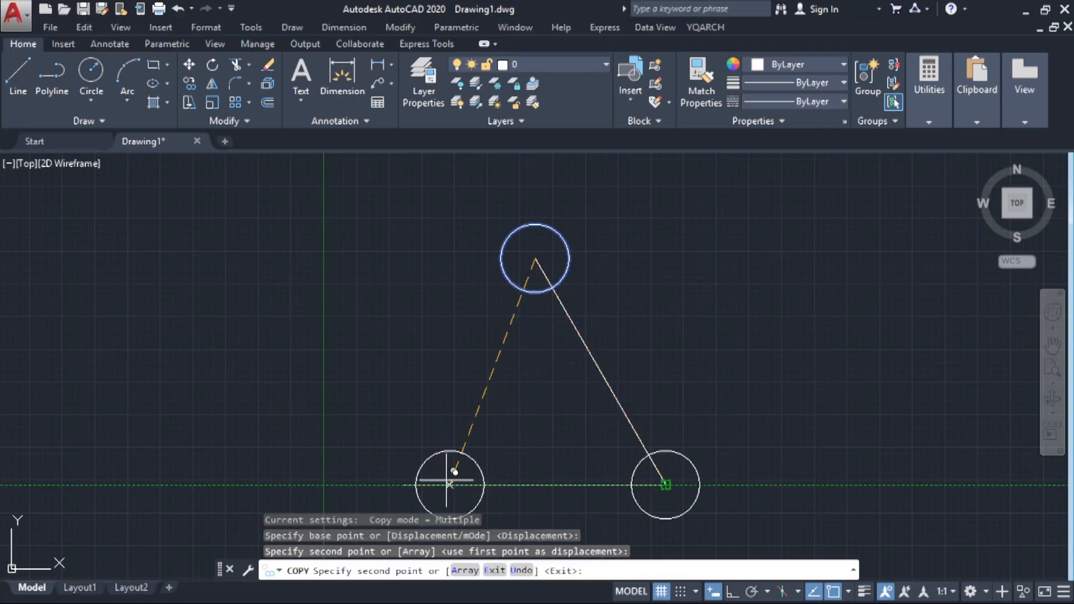
pyautogui.click(404, 484)
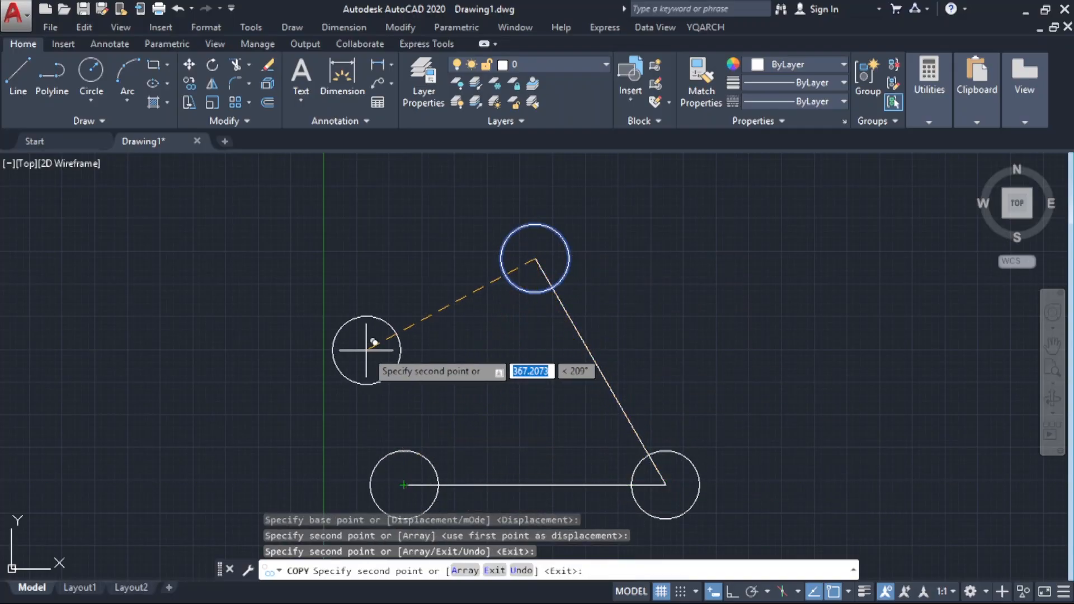
pyautogui.press('Return')
pyautogui.scroll(-2, 381, 311)
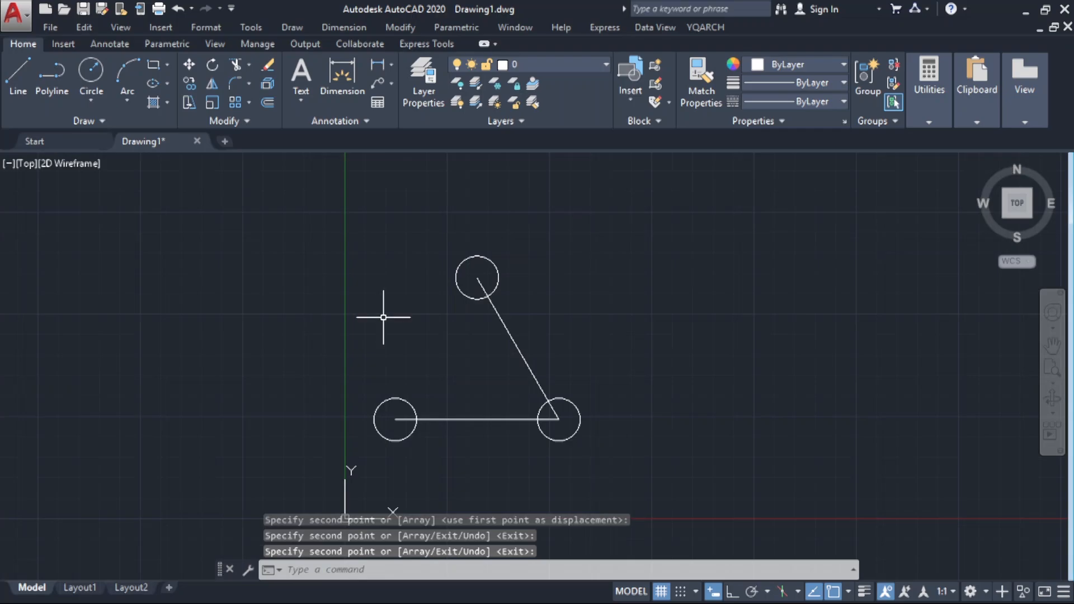
# Copy the upper circle from its center 500 units horizontally to the right
pyautogui.scroll(2, 504, 240)
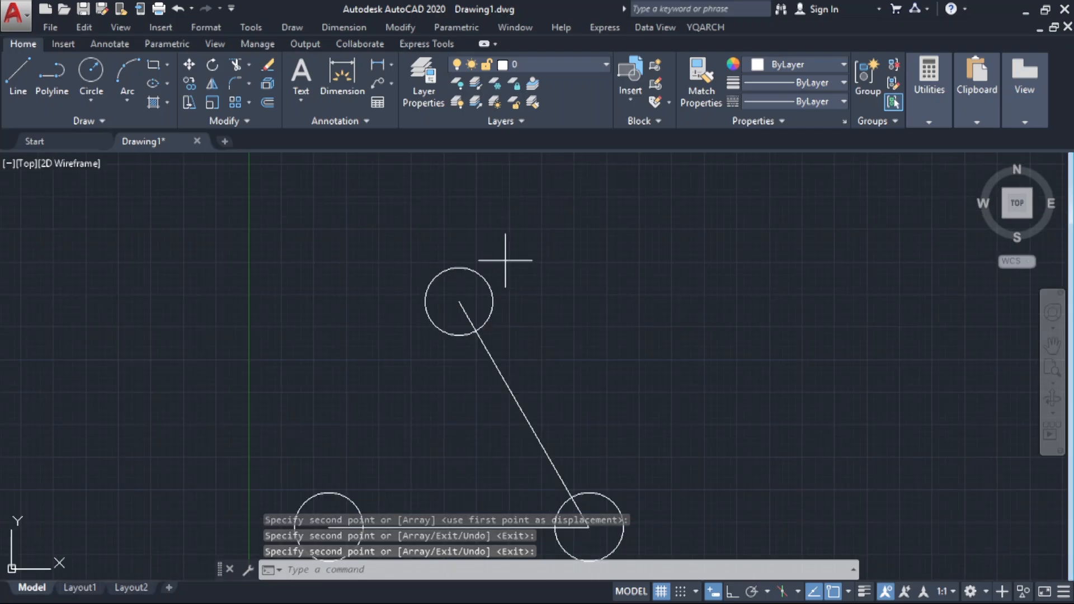
pyautogui.click(506, 261)
pyautogui.click(479, 296)
pyautogui.write('co')
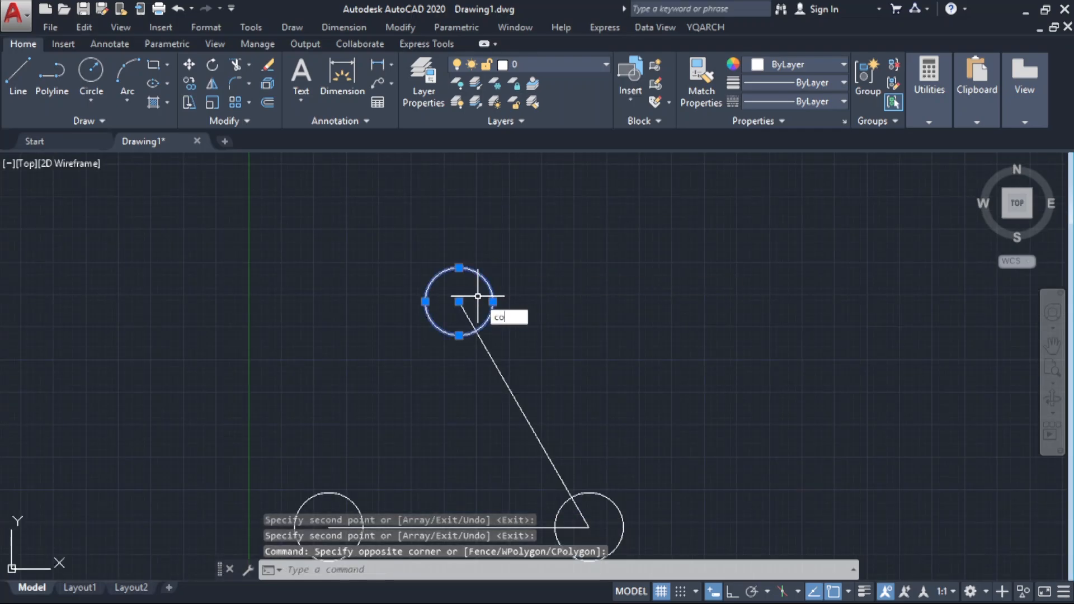
pyautogui.press('Return')
pyautogui.click(459, 302)
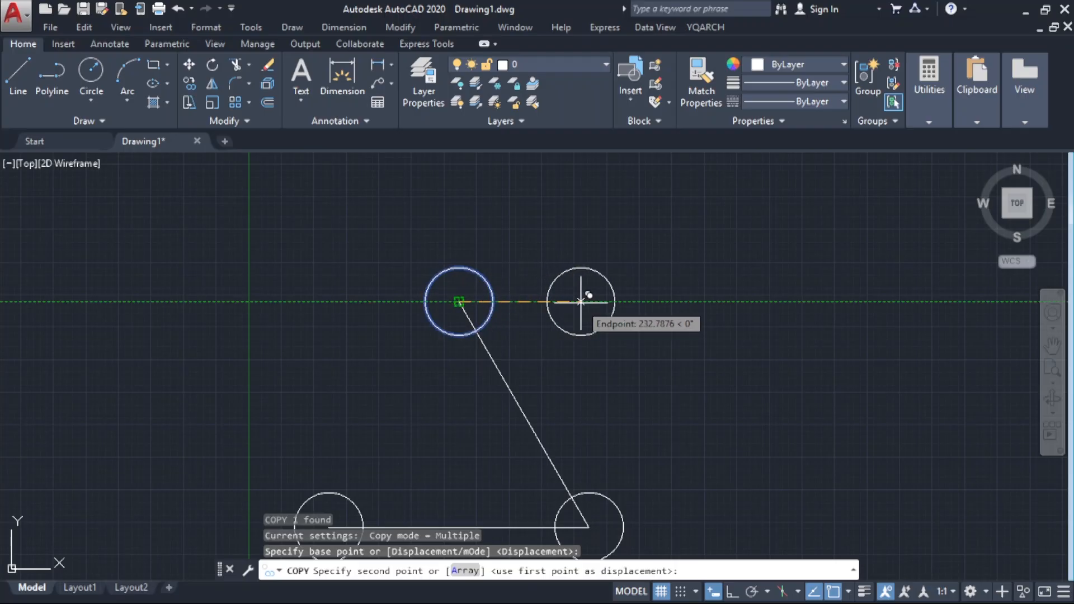
pyautogui.write('500')
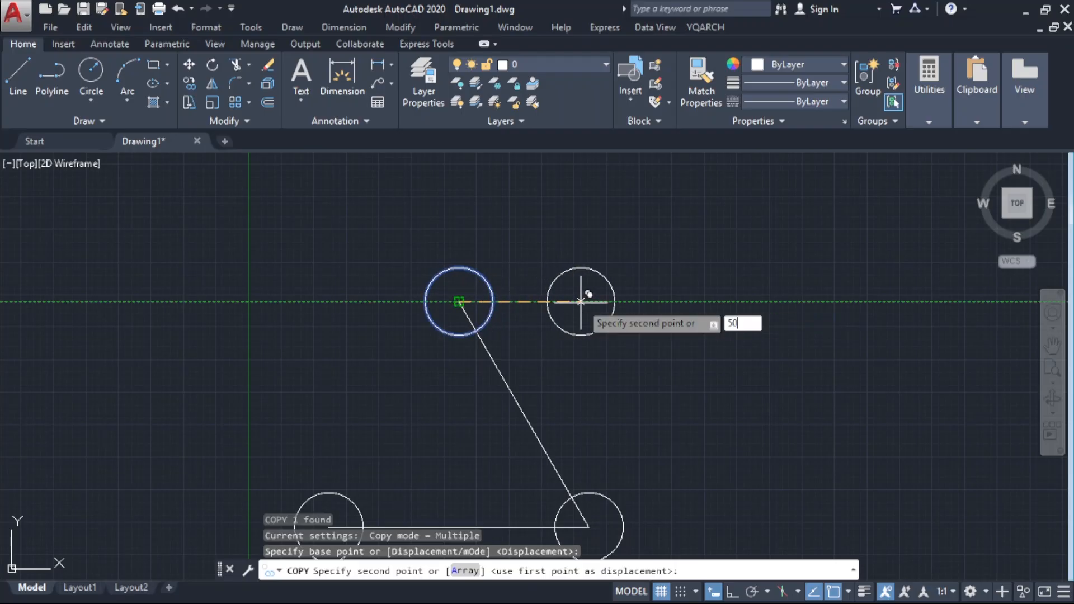
pyautogui.press('Return')
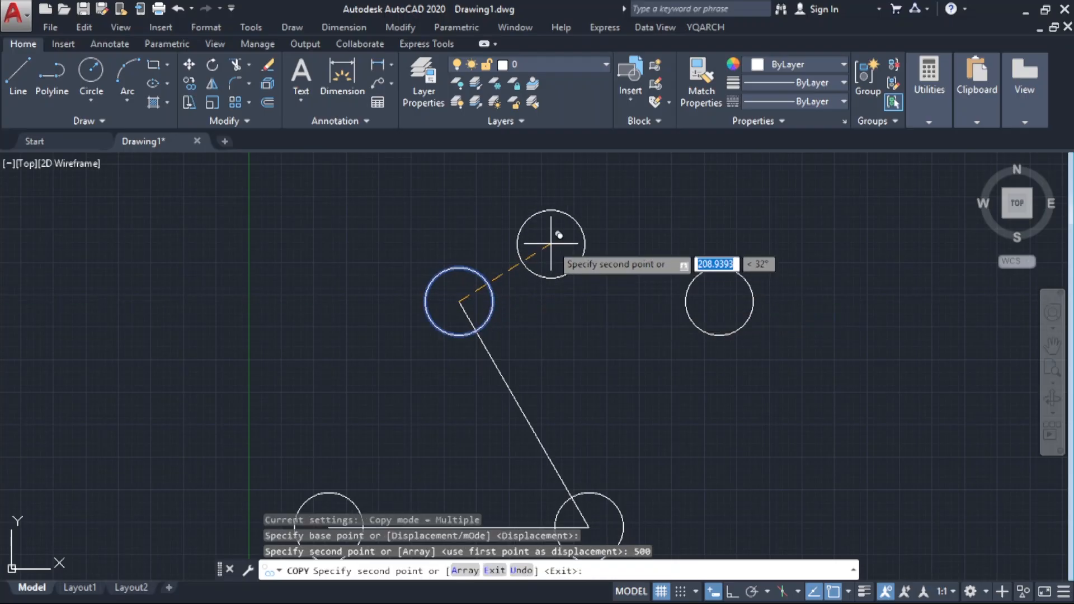
# Place two more copies of the circle, one 500 units away at 53° and one 250 units straight up with Ortho on
pyautogui.moveTo(556, 240); pyautogui.dragTo(568, 384, button='middle')
pyautogui.write('500')
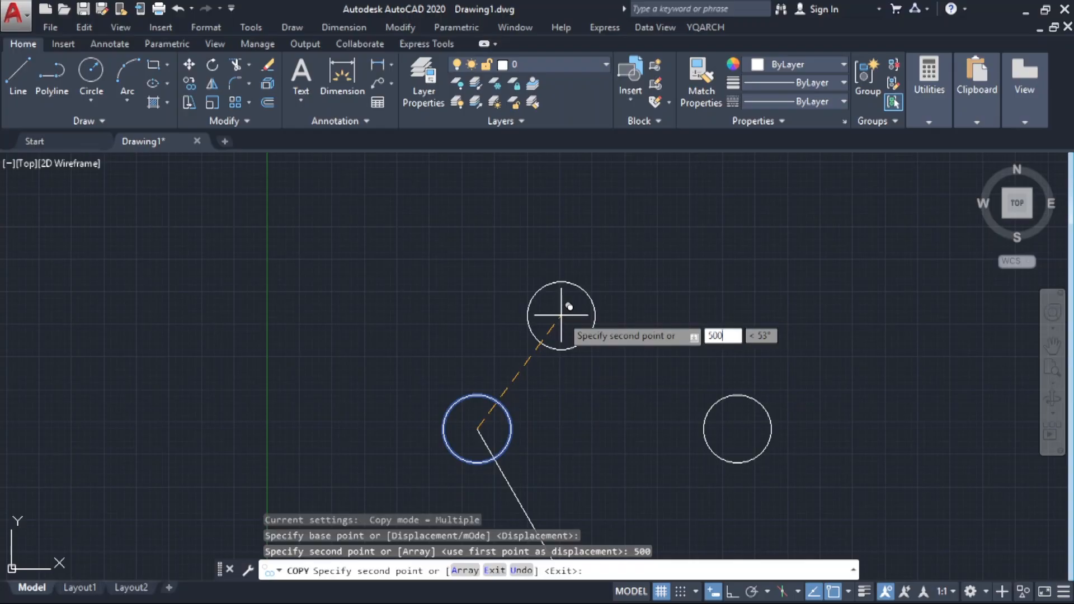
pyautogui.press('Return')
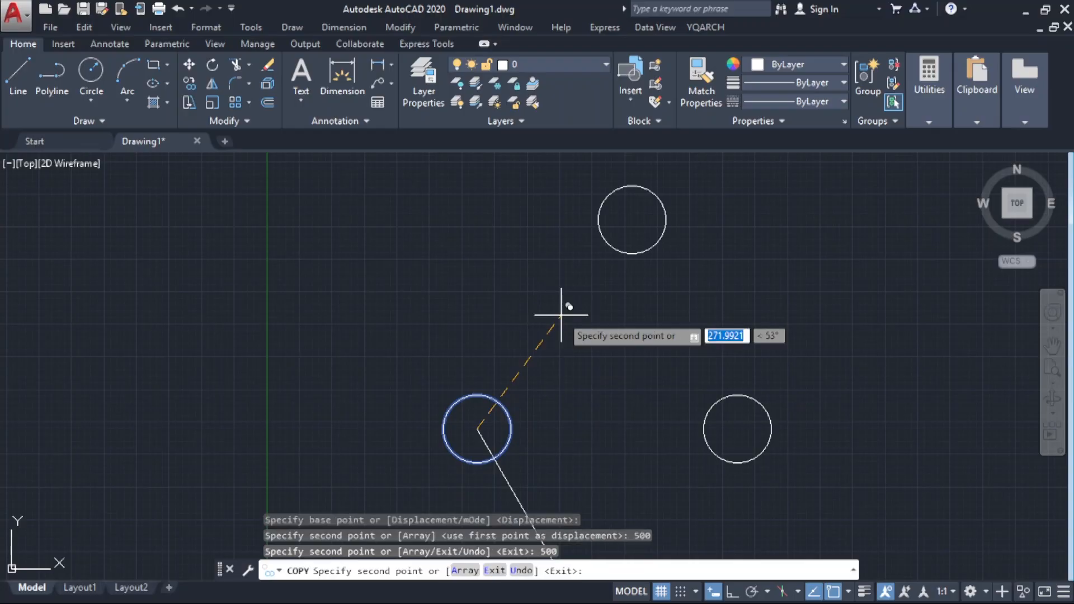
pyautogui.press('F8')
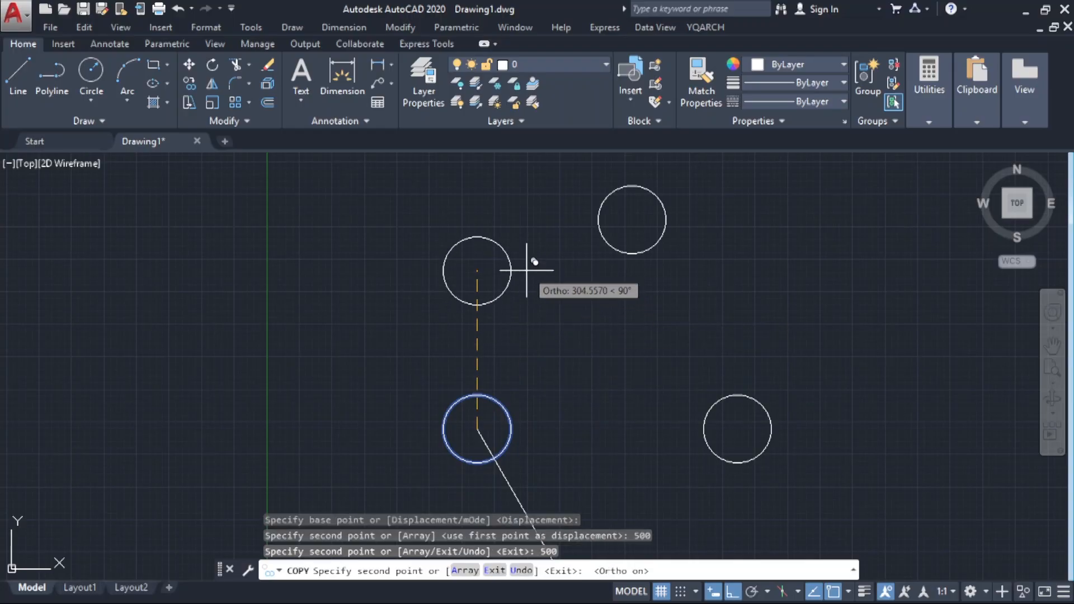
pyautogui.write('250')
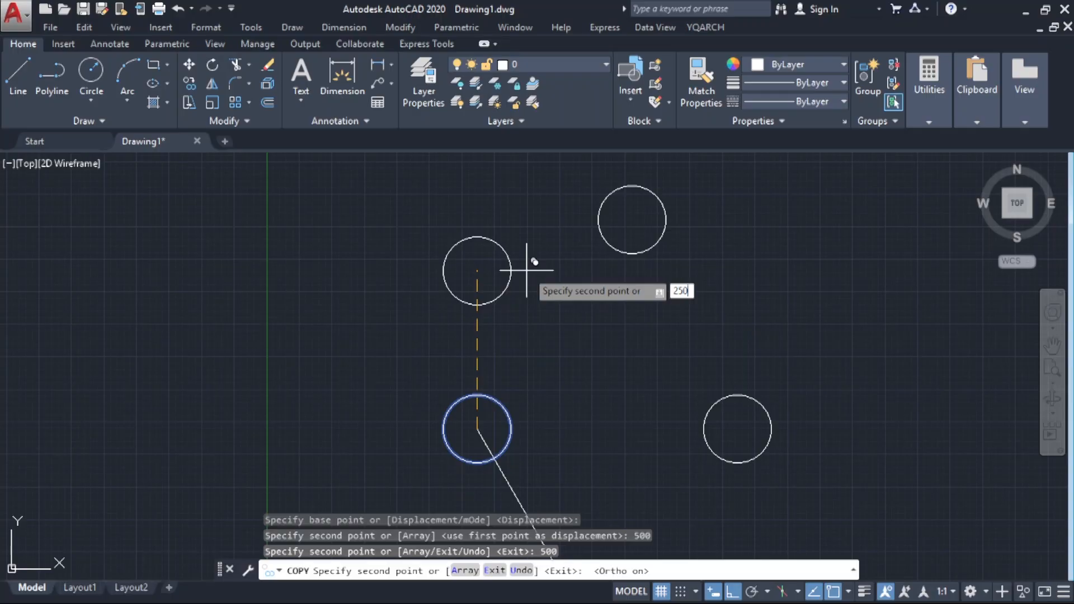
pyautogui.press('Return')
pyautogui.press('Return')
# Erase all circles and lines from the drawing
pyautogui.scroll(-5, 527, 271)
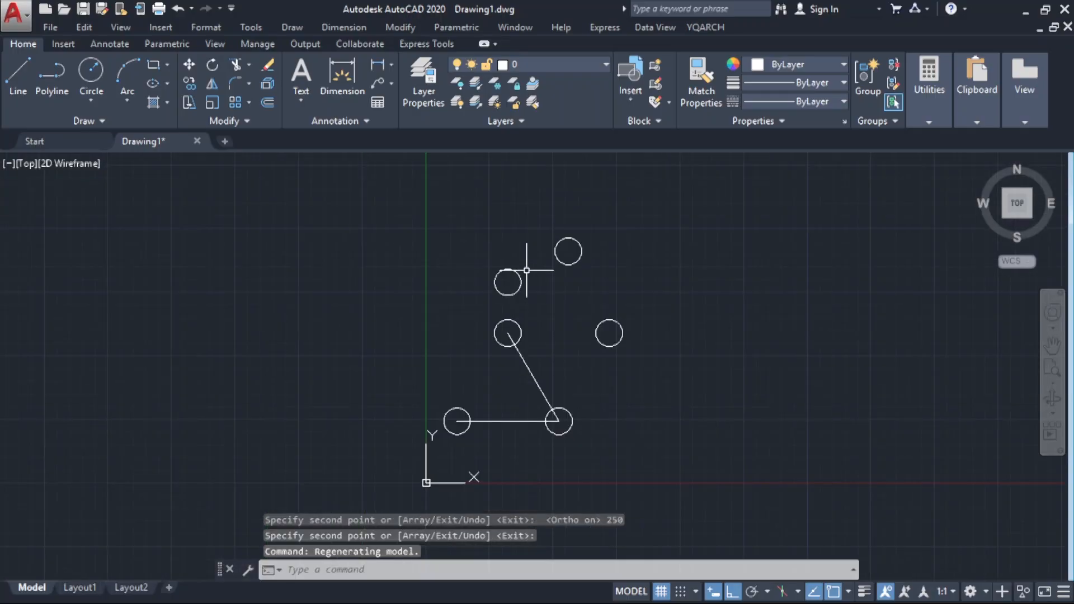
pyautogui.write('z')
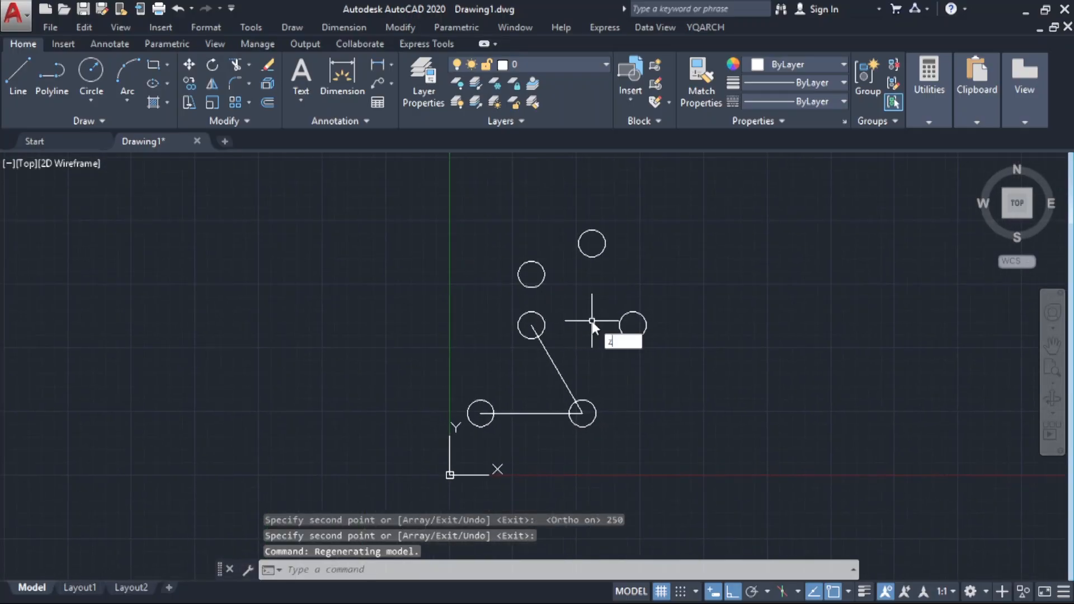
pyautogui.press('Return')
pyautogui.scroll(3, 592, 320)
pyautogui.write('a')
pyautogui.press('Return')
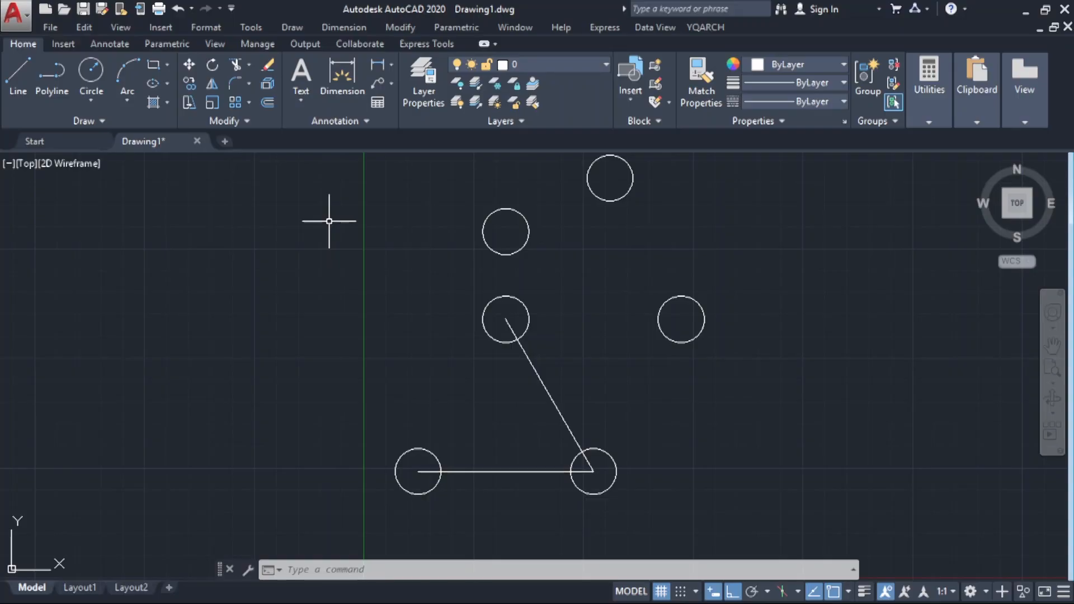
pyautogui.hotkey('ctrl', 'a')
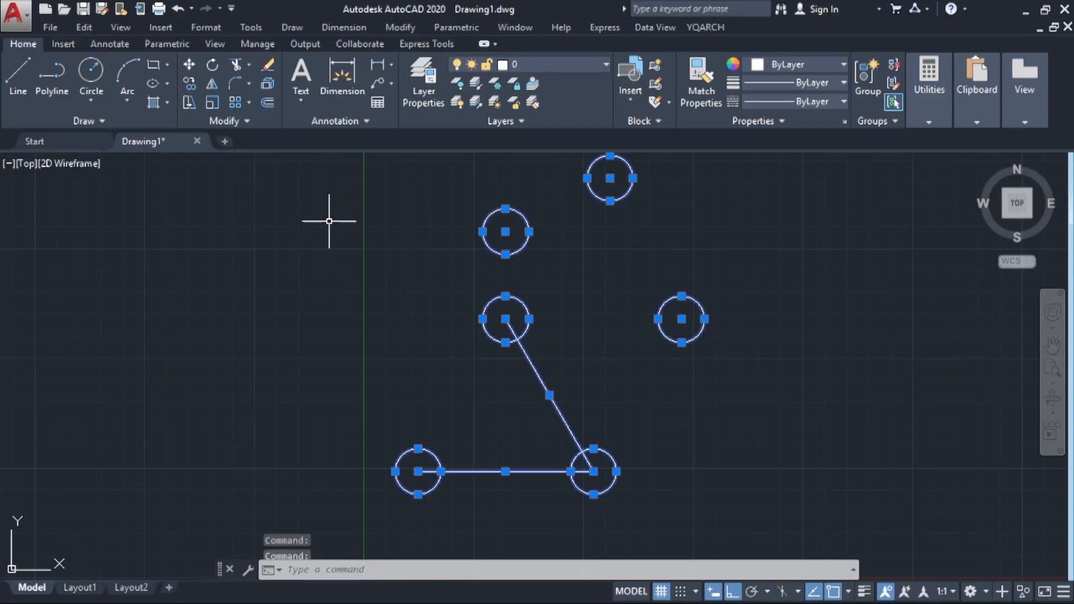
pyautogui.press('Delete')
# Draw a long, narrow horizontal rectangle in the empty drawing area by its two opposite corners
pyautogui.write('rec')
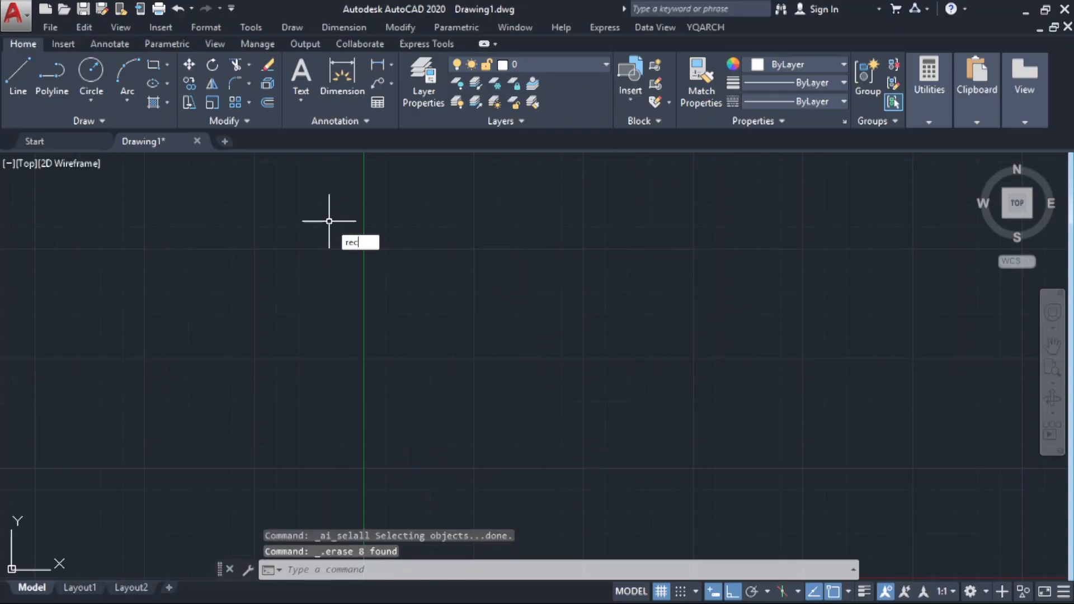
pyautogui.press('Return')
pyautogui.click(382, 279)
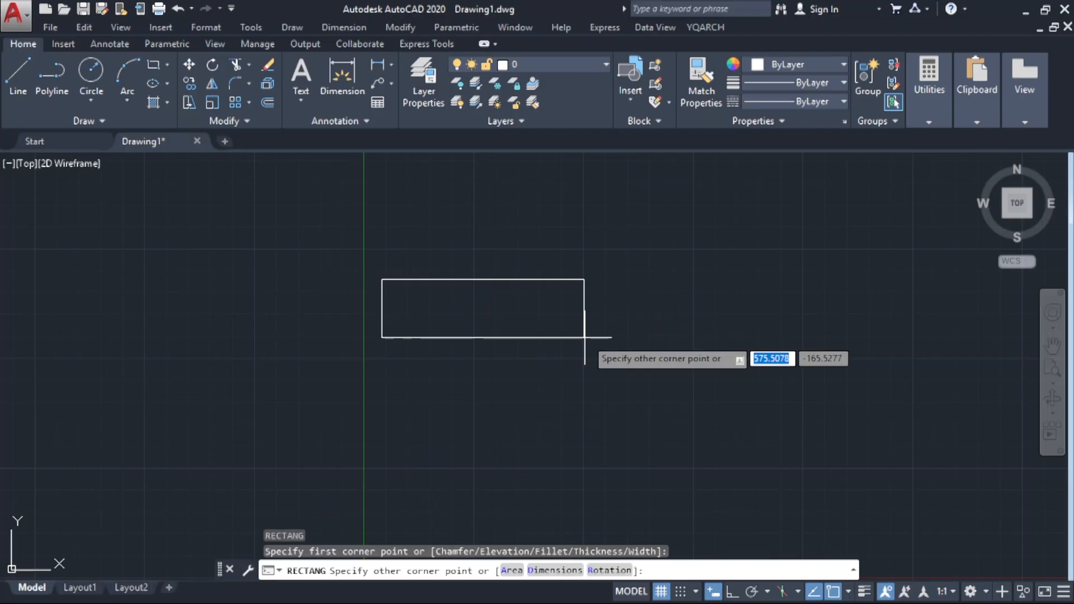
pyautogui.click(643, 324)
pyautogui.moveTo(563, 321); pyautogui.dragTo(593, 354, button='middle')
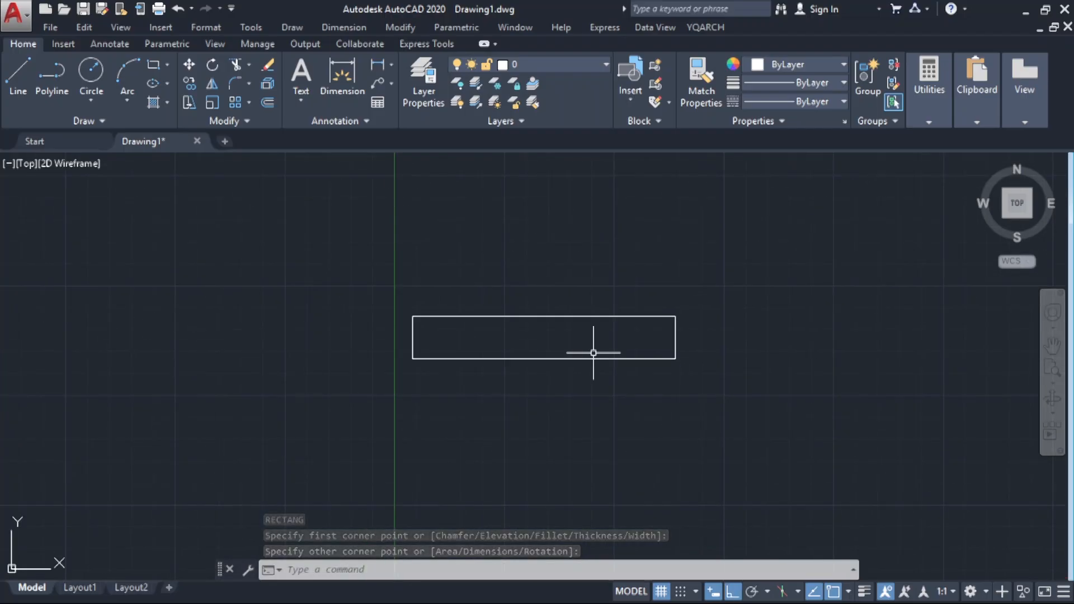
# Rotate the rectangle about its center to a freely picked angle with Ortho off, and undo the rotation
pyautogui.write('RO')
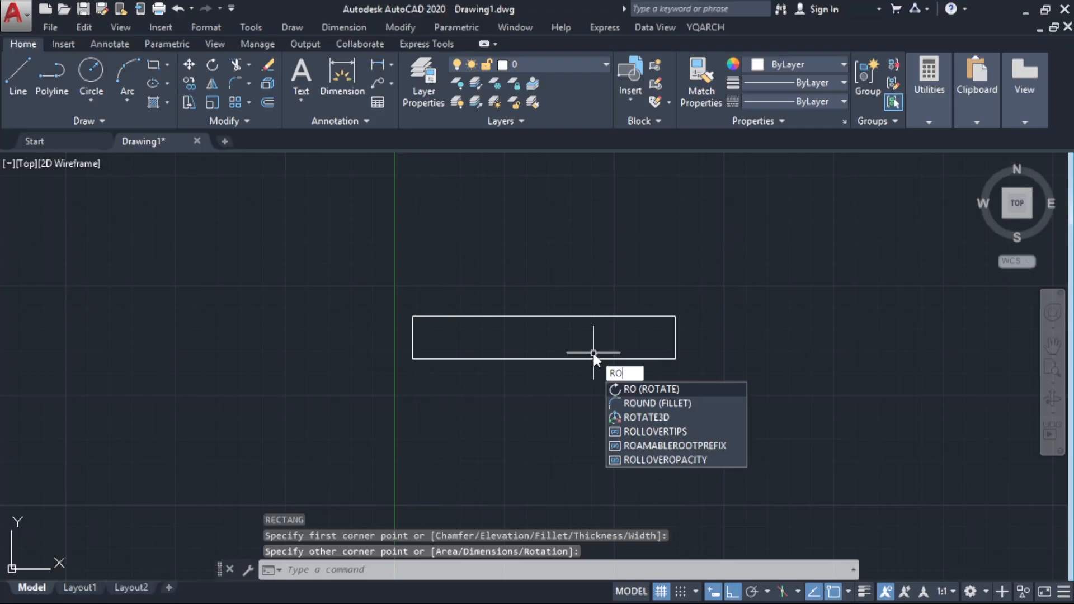
pyautogui.press('Return')
pyautogui.click(659, 384)
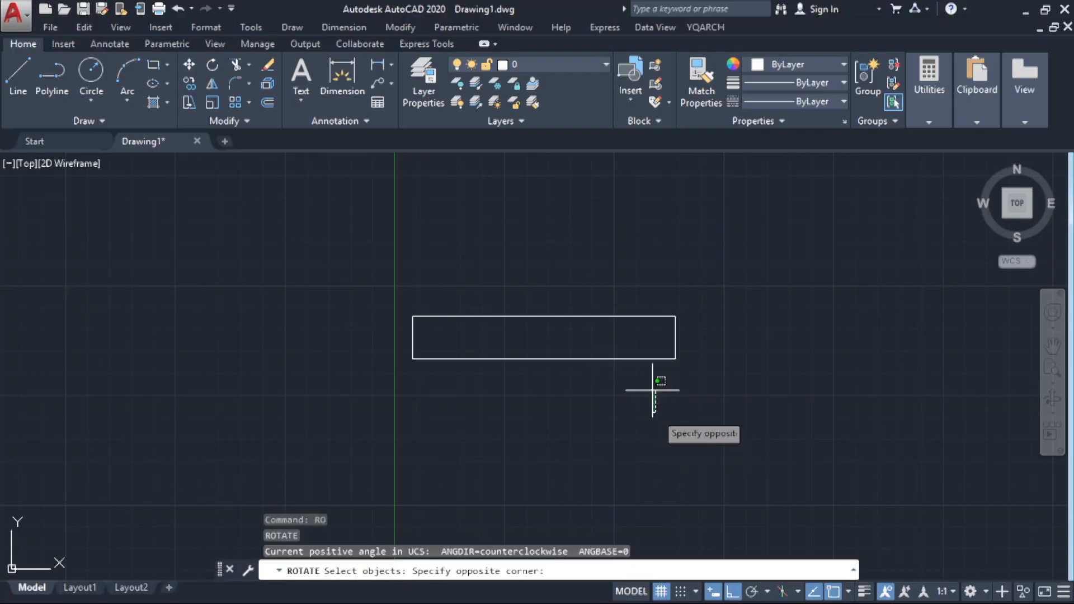
pyautogui.click(608, 285)
pyautogui.press('Return')
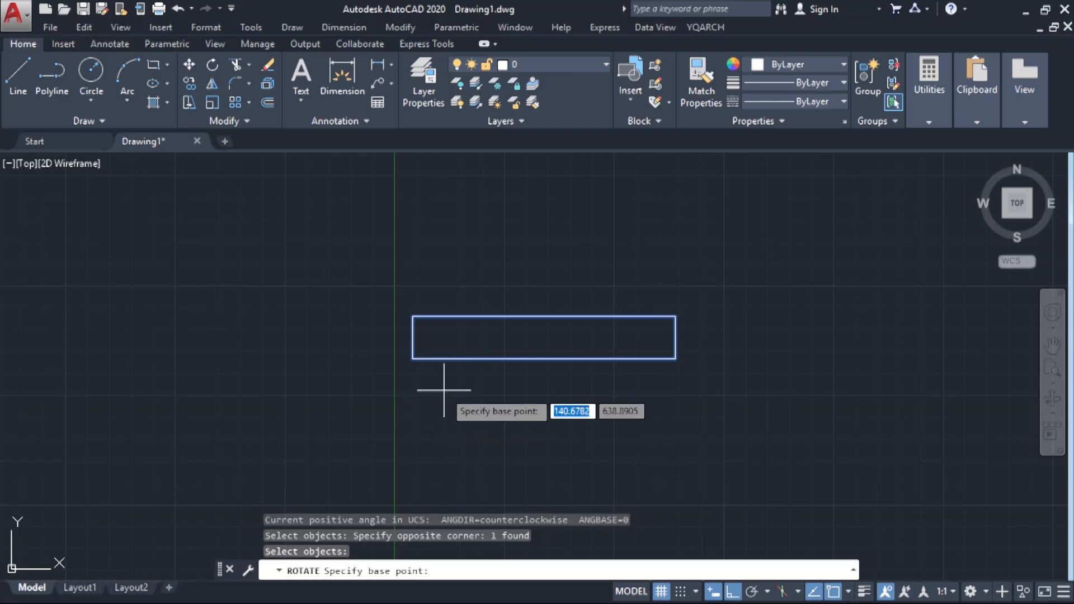
pyautogui.click(543, 337)
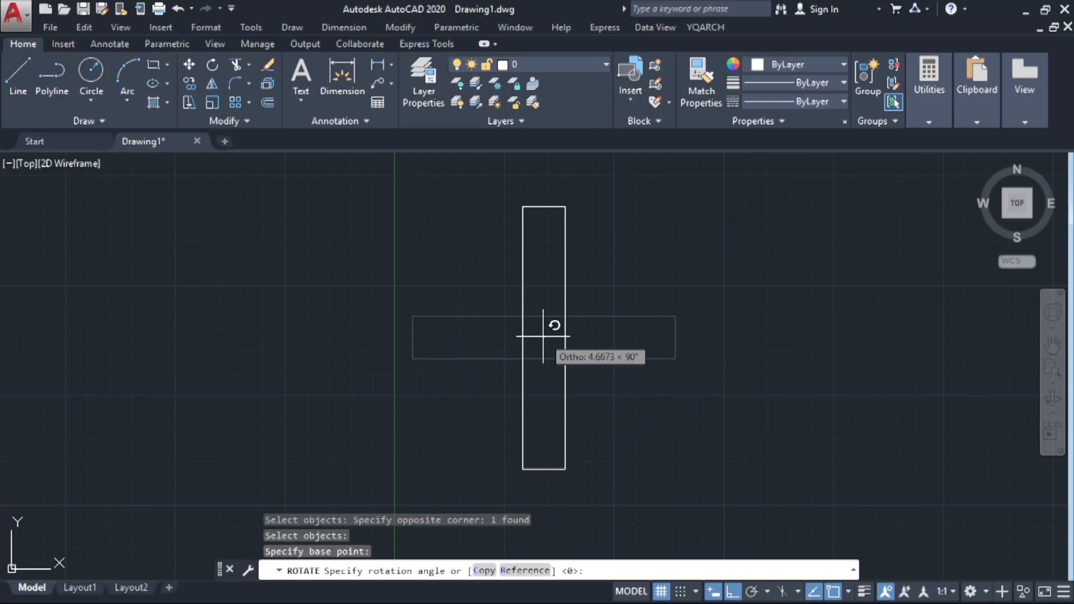
pyautogui.press('F8')
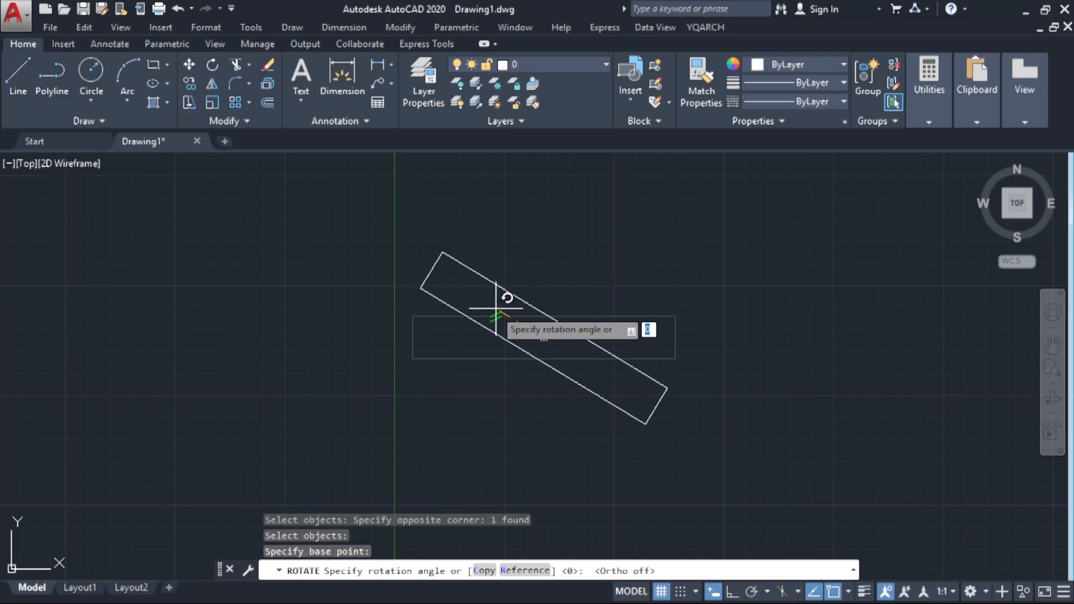
pyautogui.click(573, 392)
pyautogui.hotkey('ctrl', 'z')
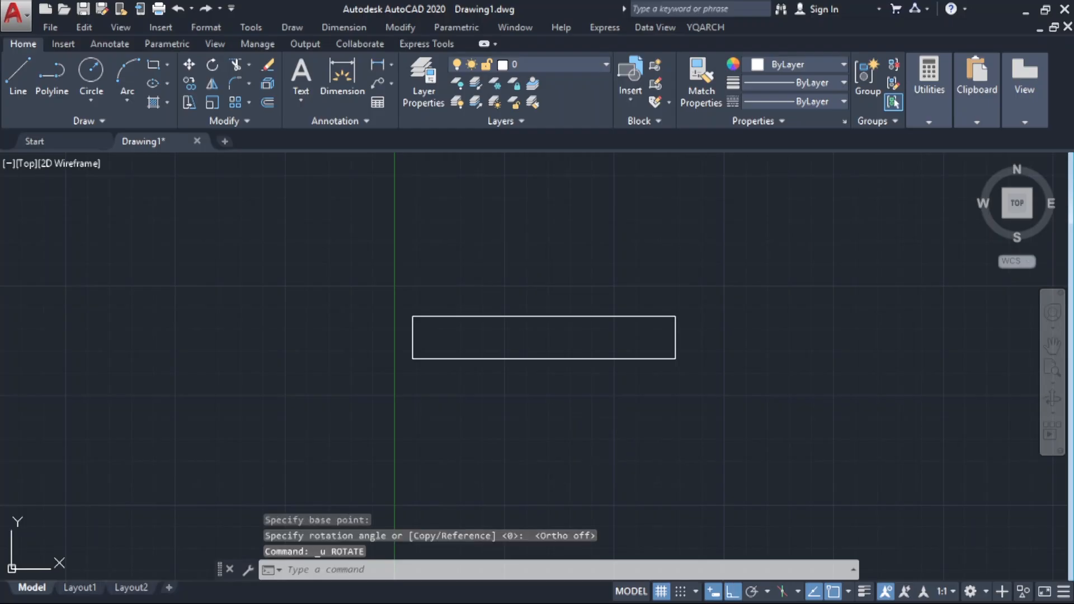
# Rotate the rectangle 45° about its geometric center with Ortho off, and undo the rotation
pyautogui.click(612, 400)
pyautogui.click(539, 293)
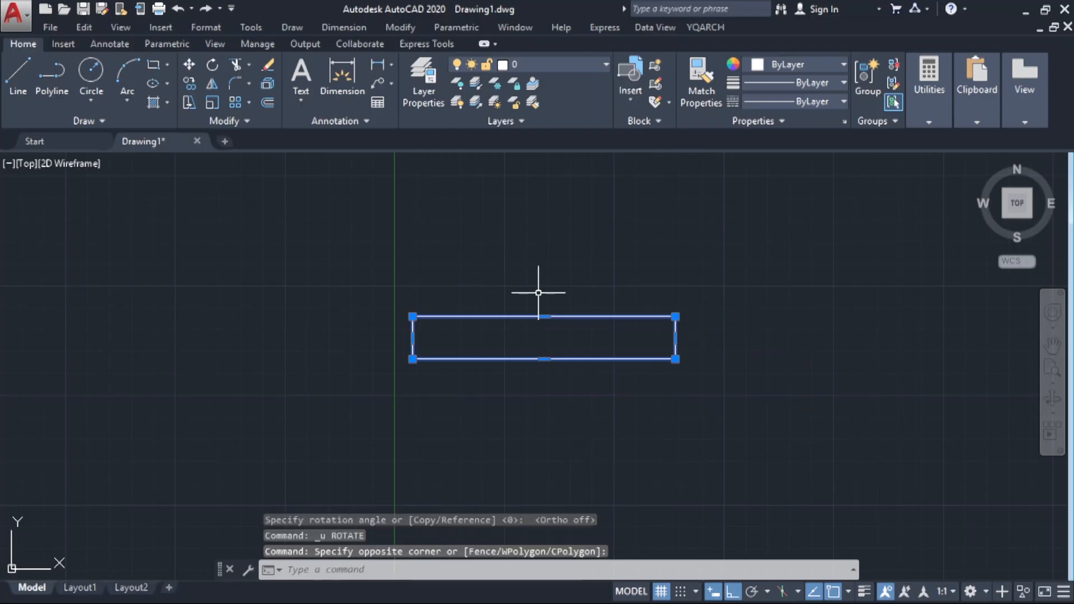
pyautogui.write('ro')
pyautogui.press('Return')
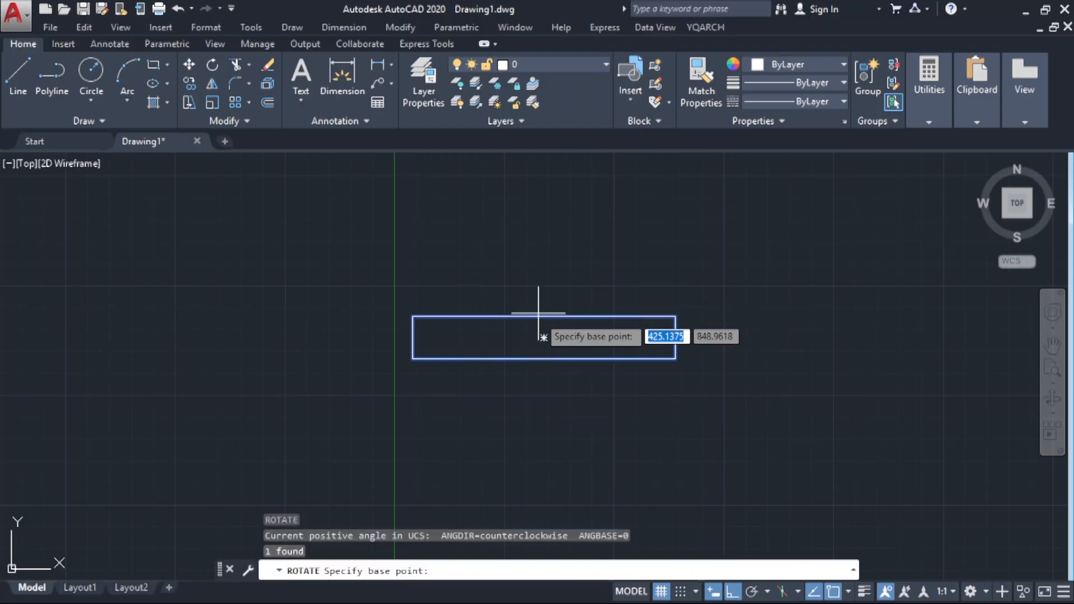
pyautogui.click(543, 337)
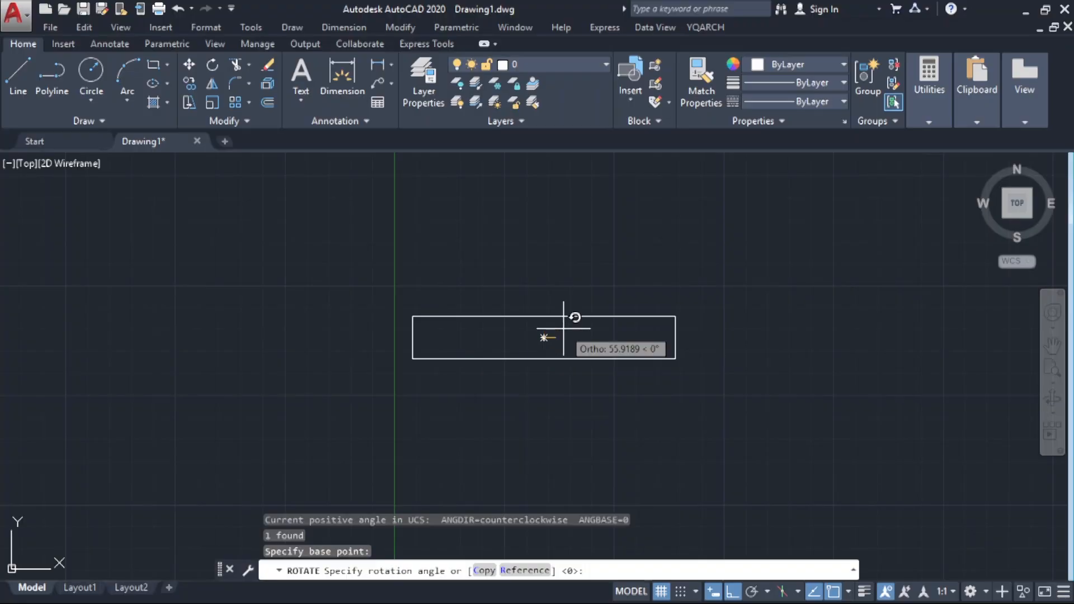
pyautogui.press('F8')
pyautogui.write('45')
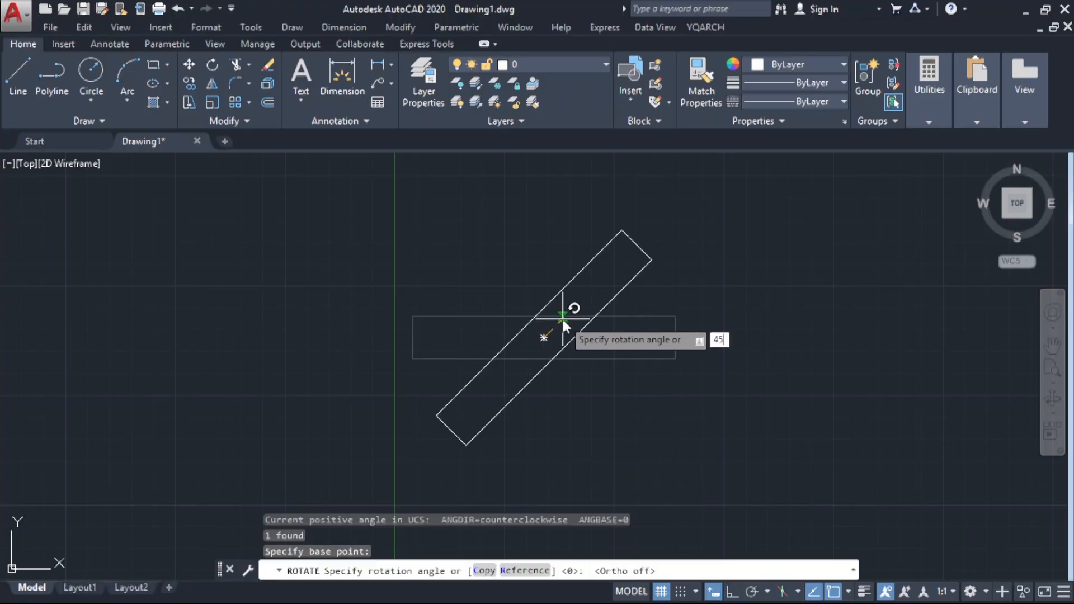
pyautogui.press('Return')
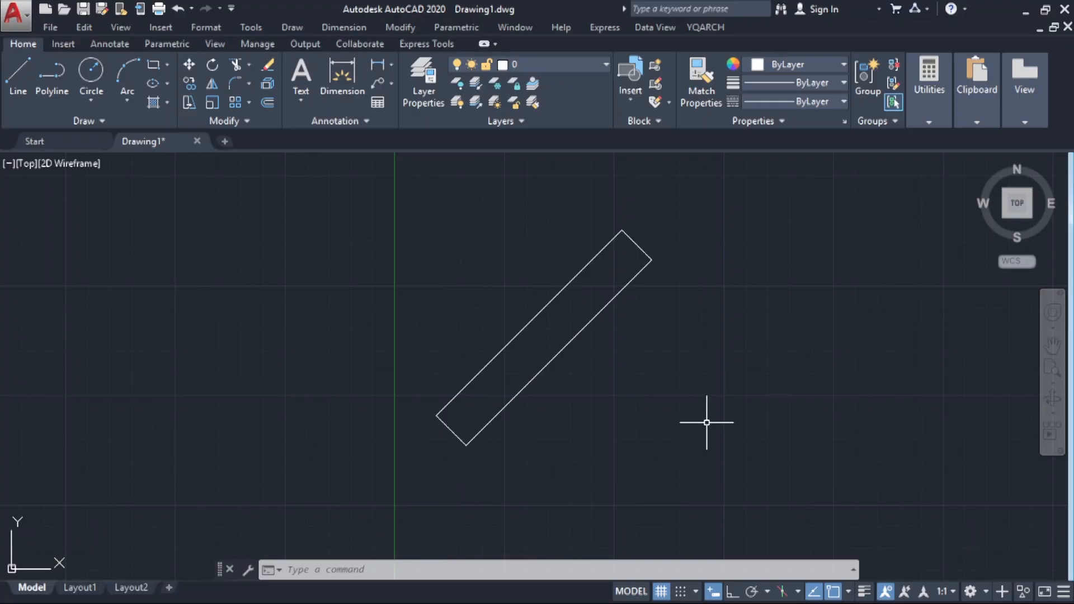
pyautogui.hotkey('ctrl', 'z')
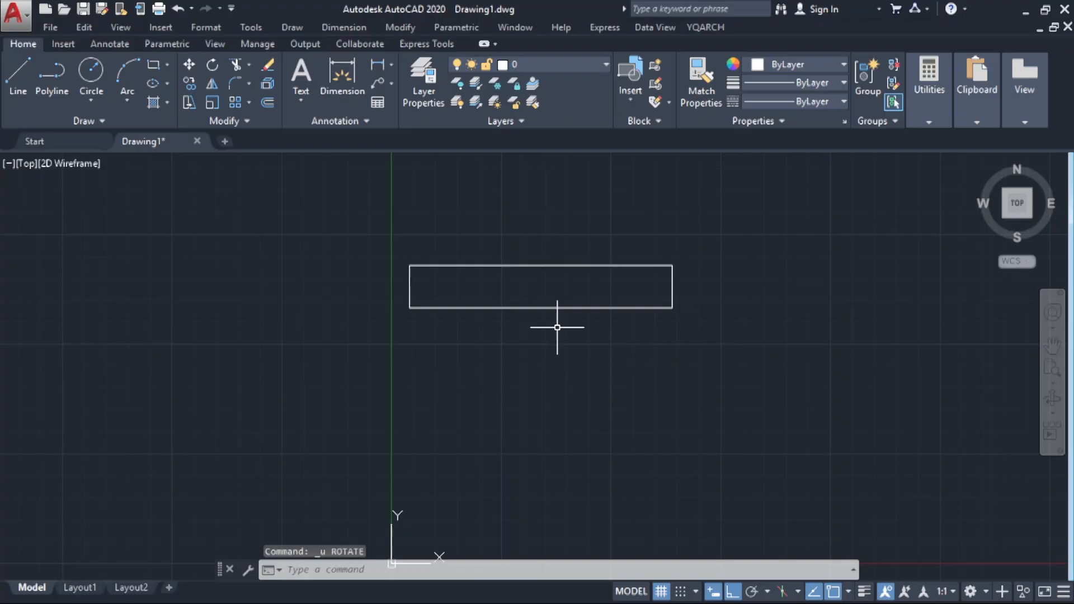
# Rotate the horizontal rectangle 90° about a base point picked below its center
pyautogui.click(557, 327)
pyautogui.click(516, 255)
pyautogui.write('ro')
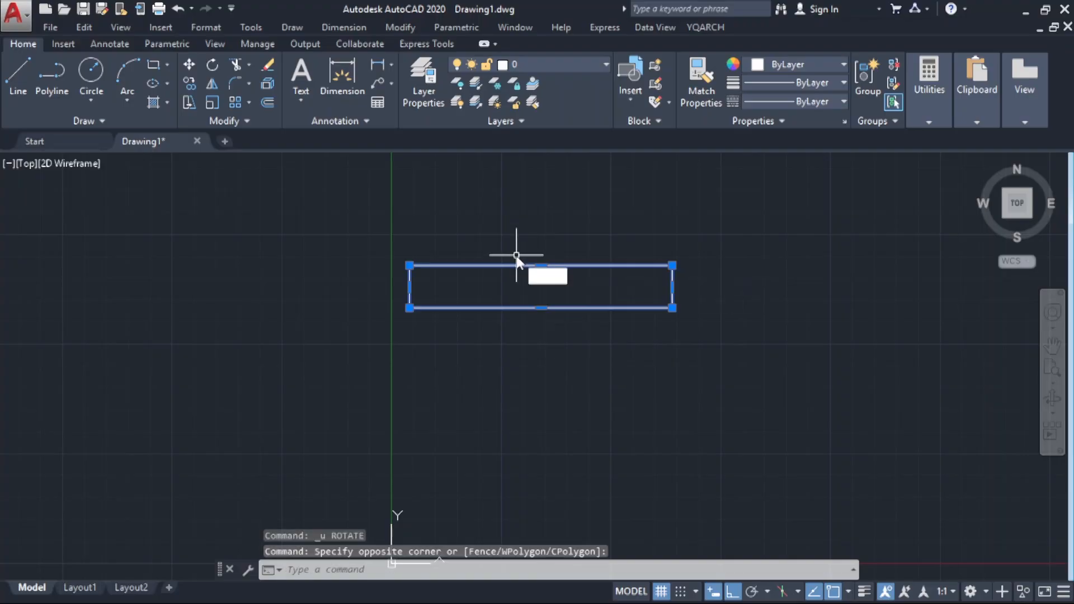
pyautogui.press('Return')
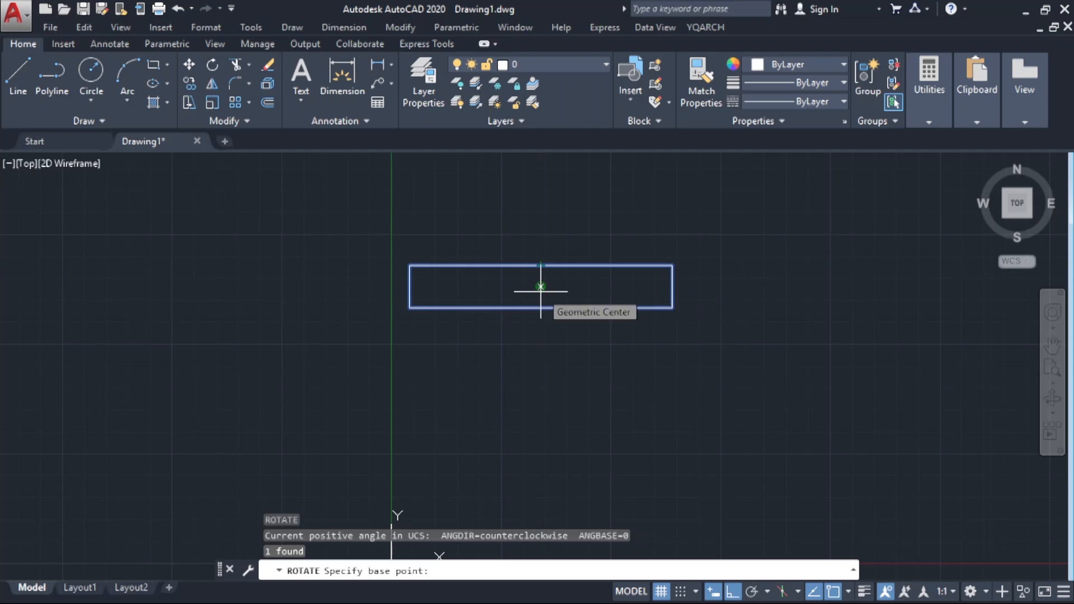
pyautogui.click(540, 399)
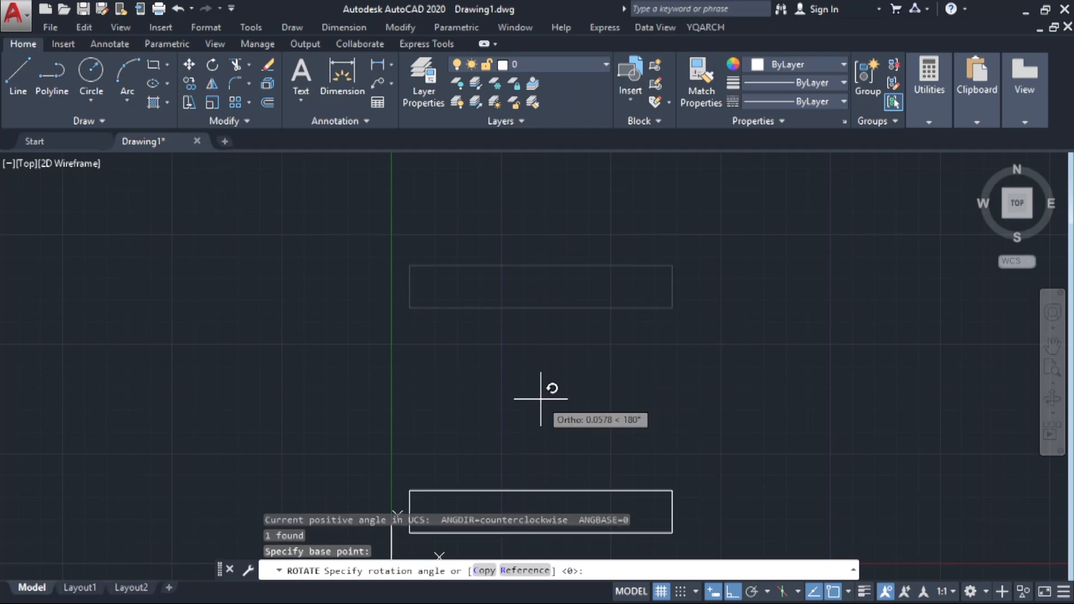
pyautogui.press('F8')
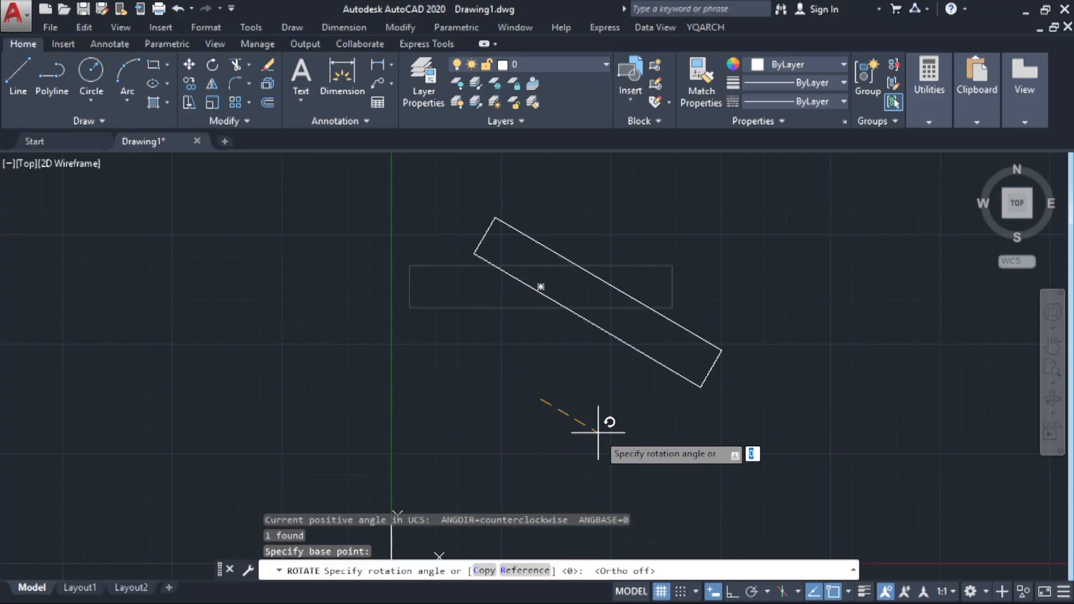
pyautogui.write('90')
pyautogui.press('Return')
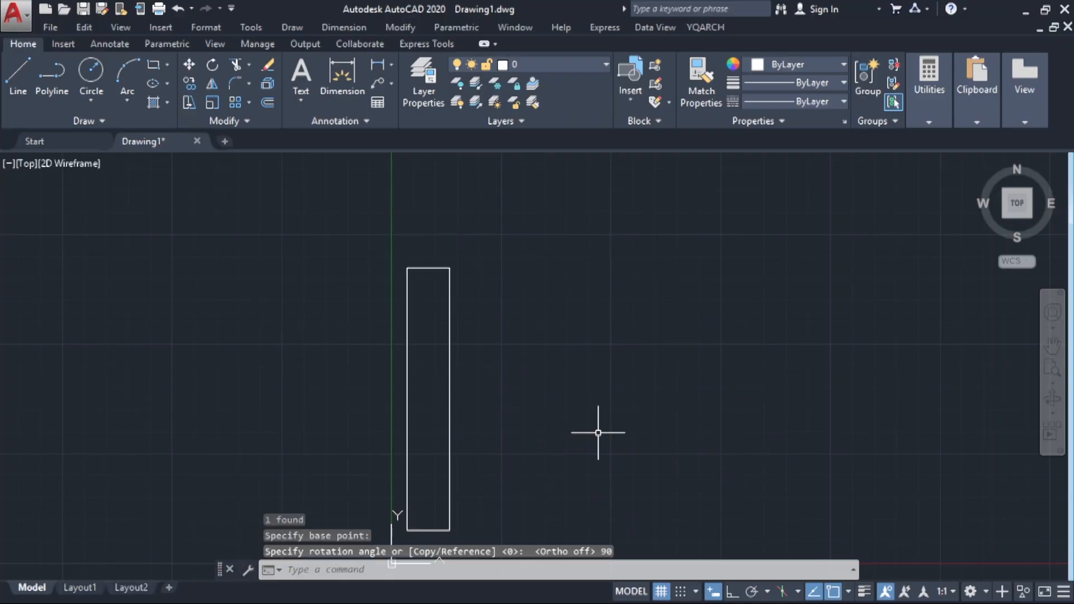
# Rotate a copy of the vertical rectangle 90° about its geometric center using the Copy option, keeping the original
pyautogui.scroll(-2, 543, 366)
pyautogui.click(548, 376)
pyautogui.click(418, 339)
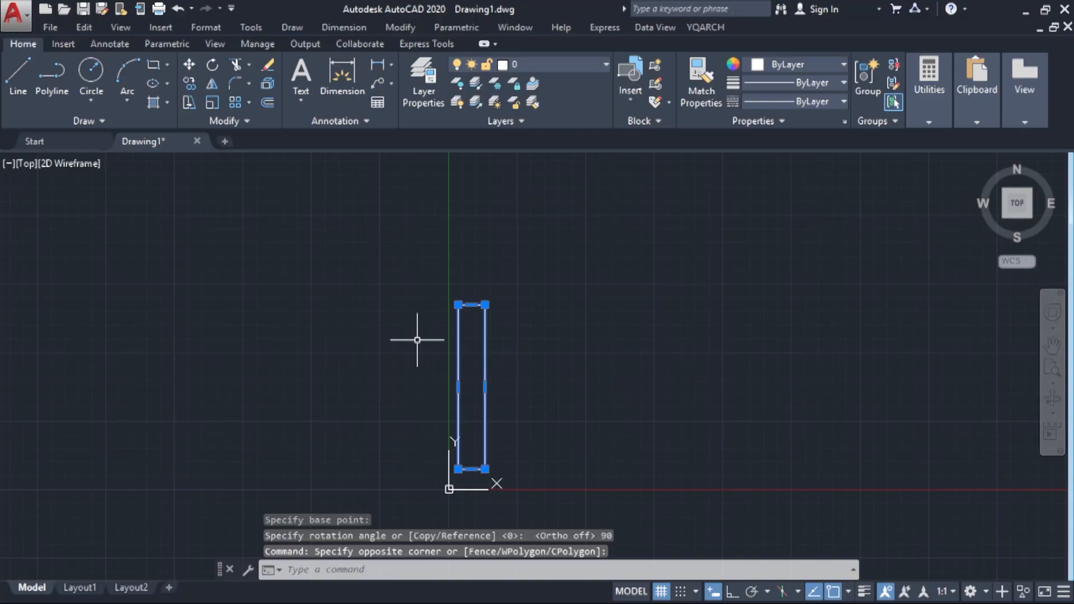
pyautogui.write('ro')
pyautogui.press('Return')
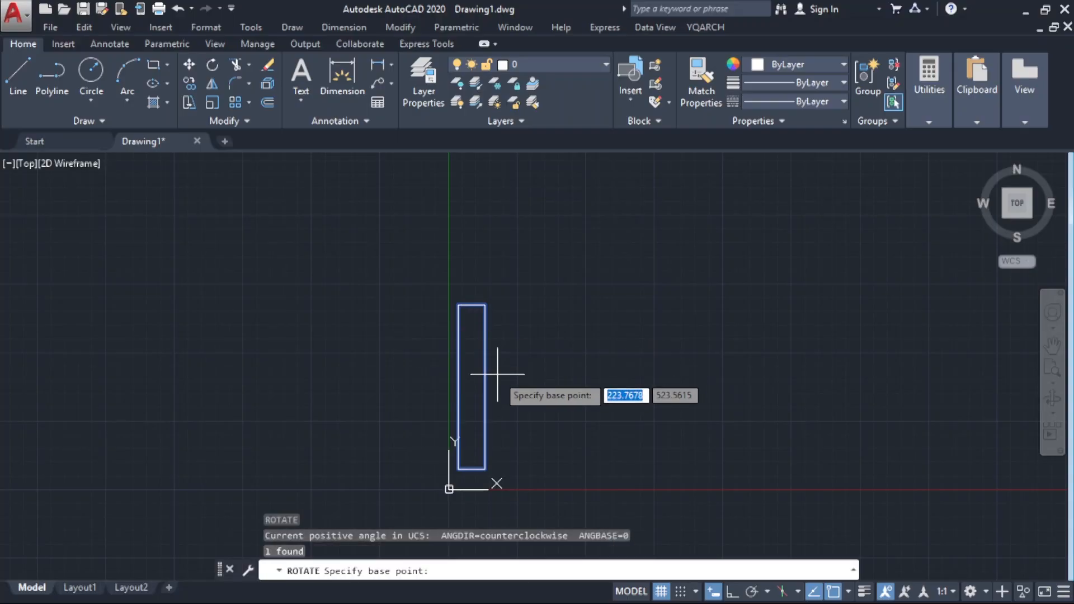
pyautogui.click(472, 387)
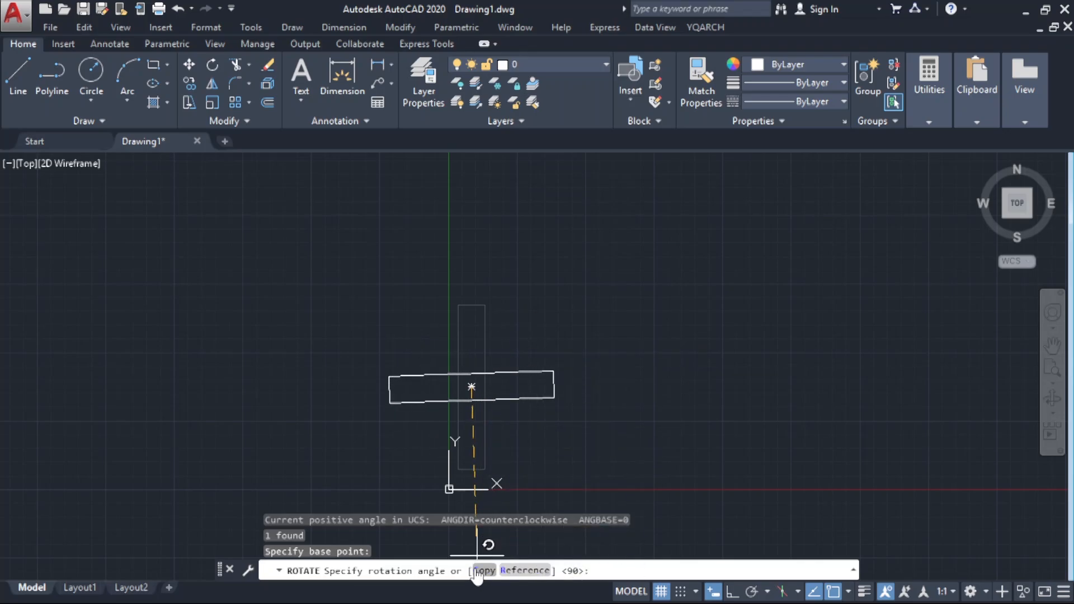
pyautogui.write('c')
pyautogui.press('Return')
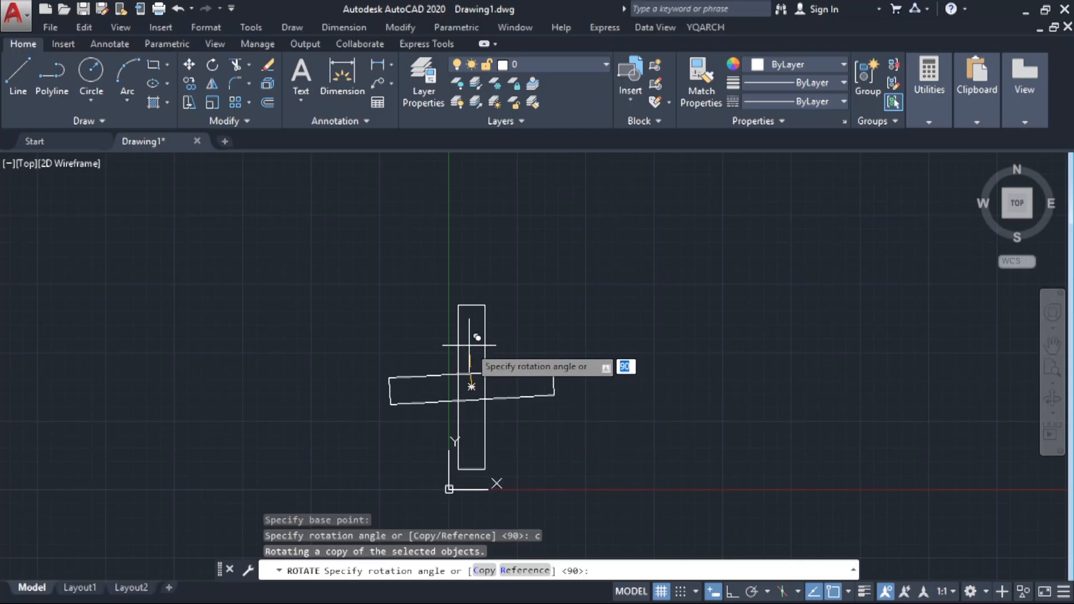
pyautogui.press('Return')
# Move both crossed rectangles together up and to the right, about 793 units at 23°
pyautogui.click(496, 336)
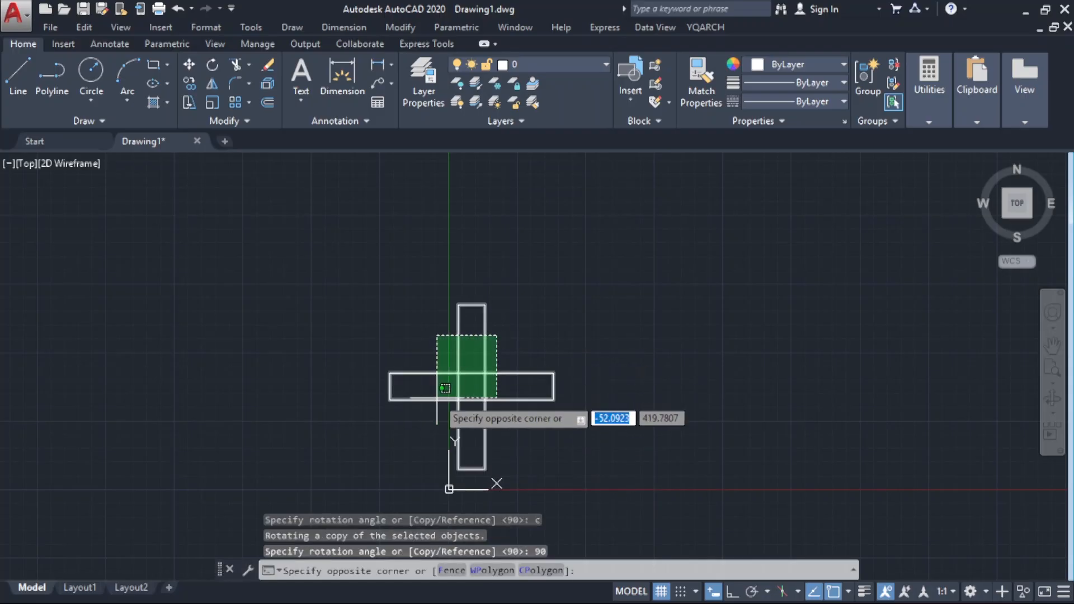
pyautogui.click(445, 388)
pyautogui.write('m')
pyautogui.press('Return')
pyautogui.click(437, 399)
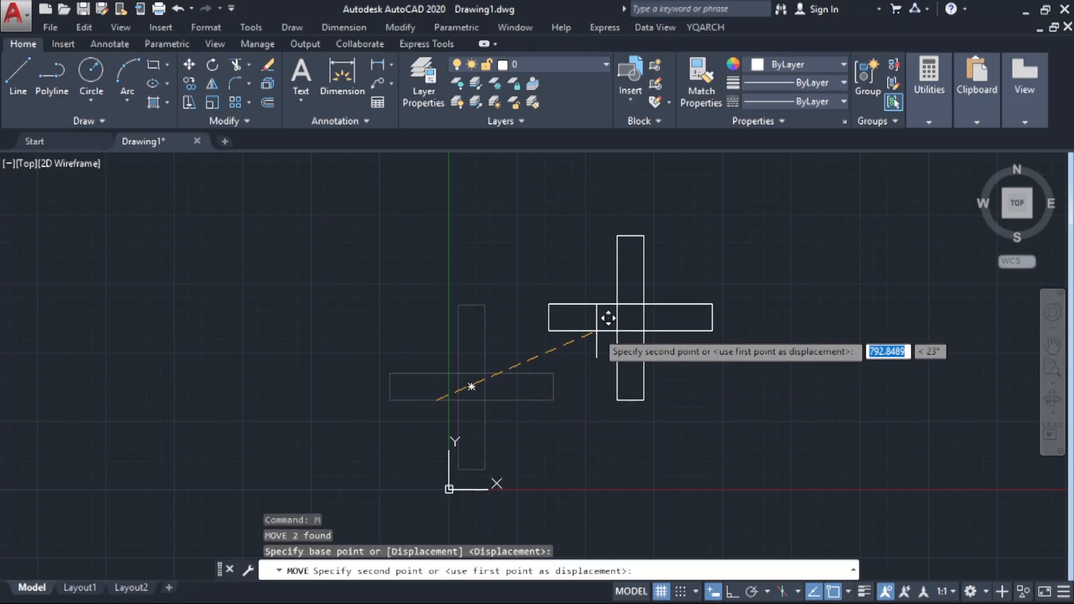
pyautogui.click(608, 318)
pyautogui.scroll(5, 627, 291)
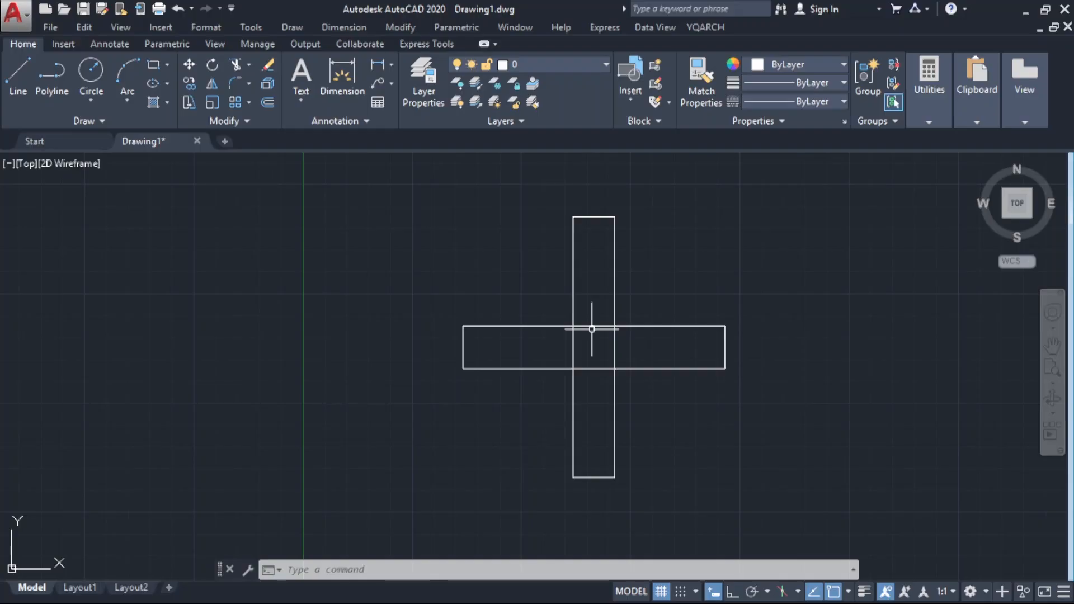
# Erase both crossed rectangles from the drawing
pyautogui.click(629, 300)
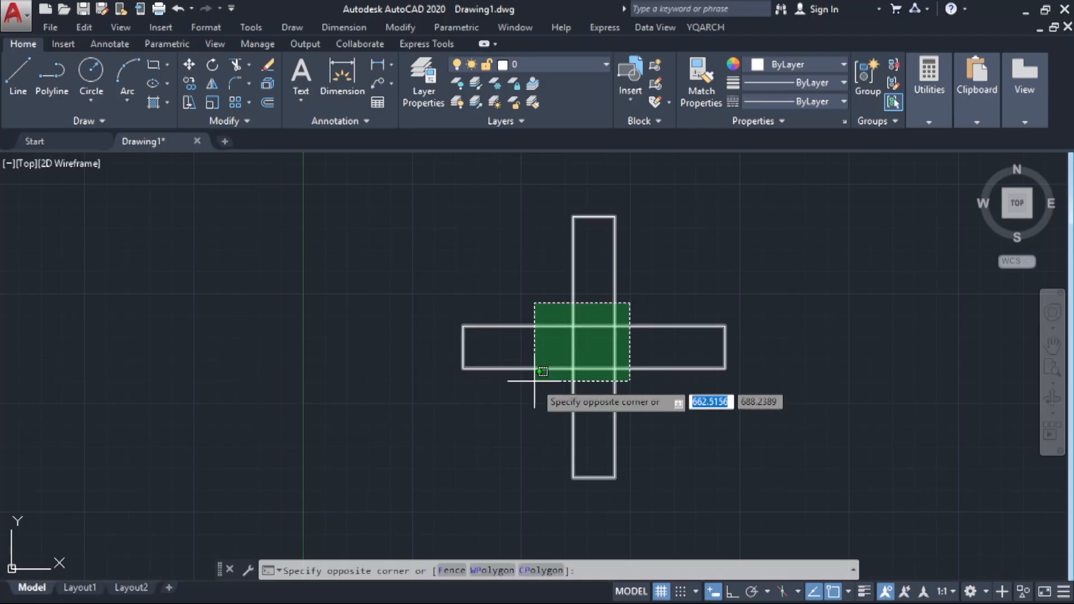
pyautogui.click(529, 379)
pyautogui.press('Delete')
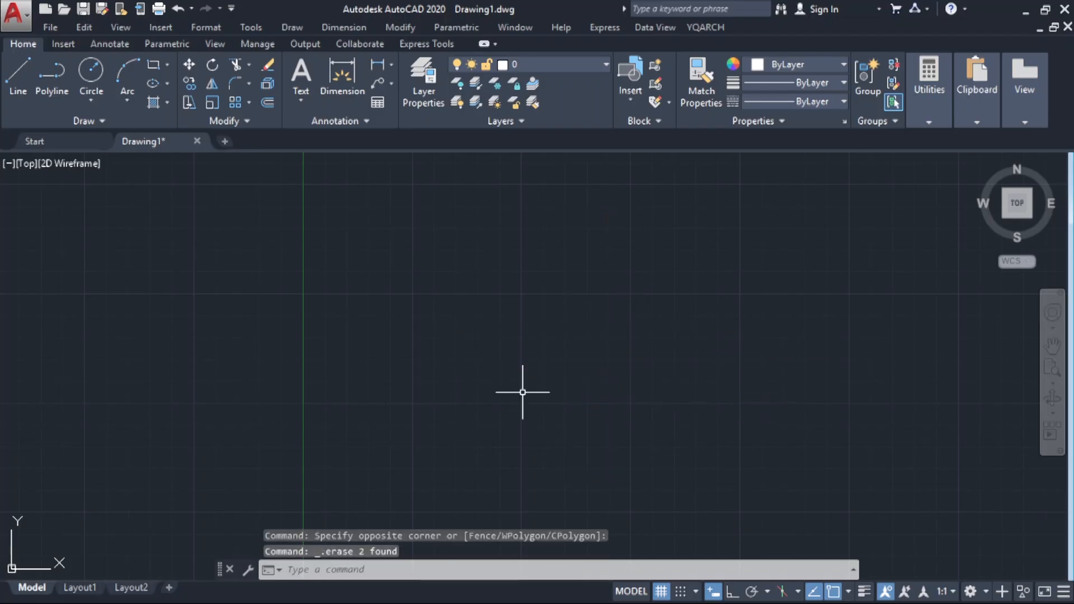
pyautogui.write('t')
pyautogui.press('Escape')
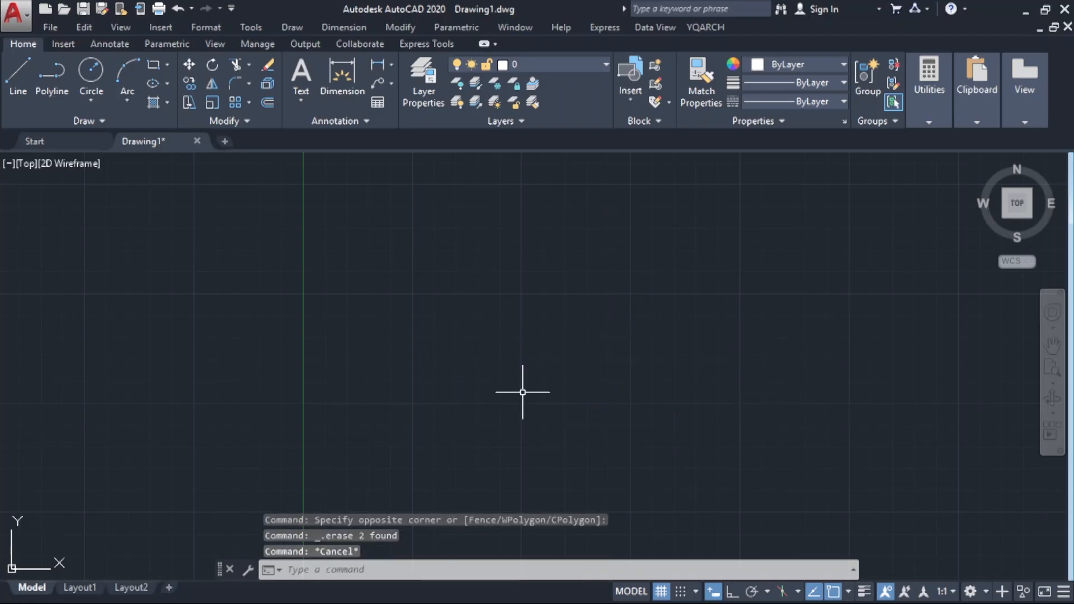
# Draw an open four-segment line profile with Ortho on: long top edge leftward, short drop, short run rightward, and long vertical leg down
pyautogui.write('l')
pyautogui.press('Return')
pyautogui.click(514, 243)
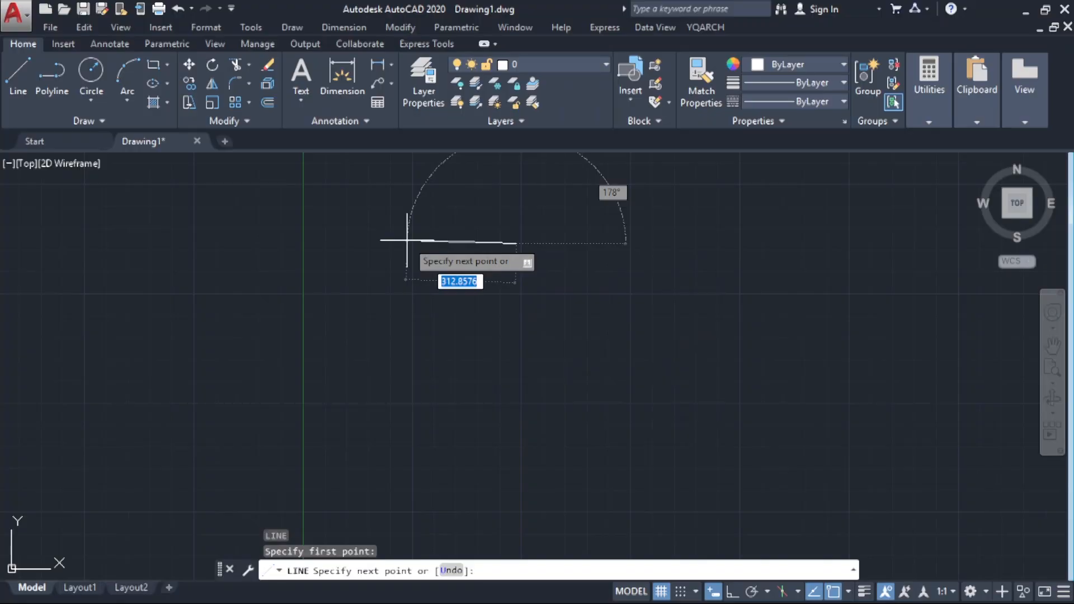
pyautogui.press('F8')
pyautogui.click(407, 240)
pyautogui.click(408, 274)
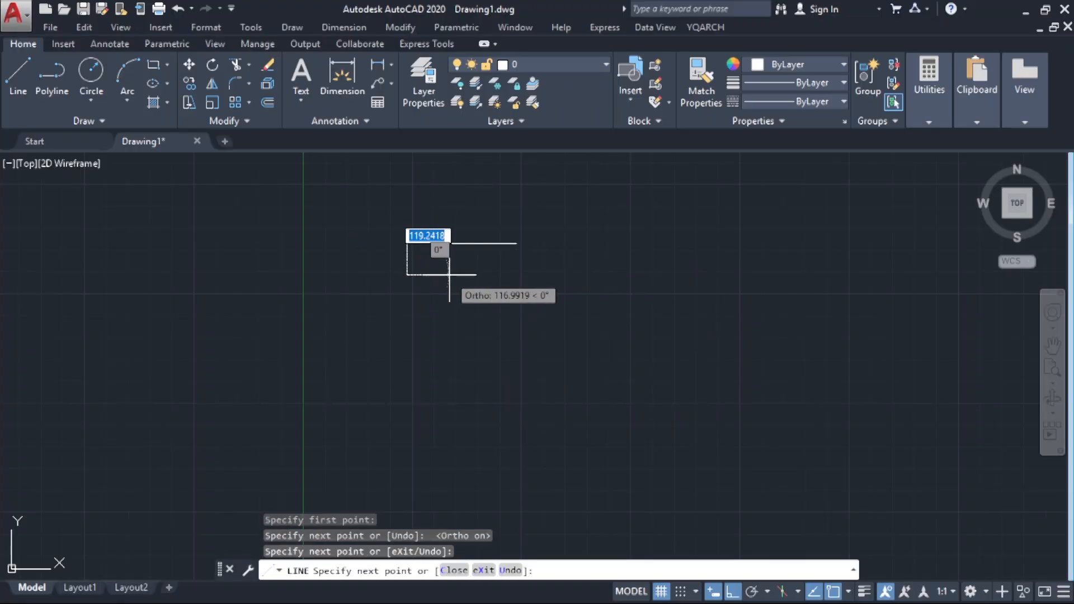
pyautogui.click(461, 274)
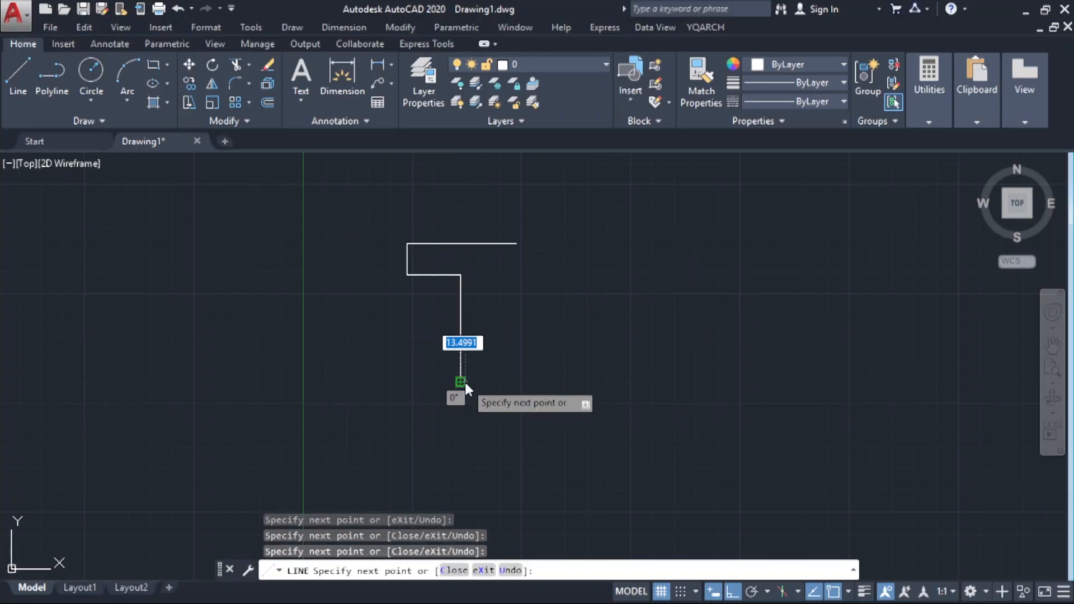
pyautogui.click(465, 382)
pyautogui.rightClick(465, 381)
pyautogui.click(503, 168)
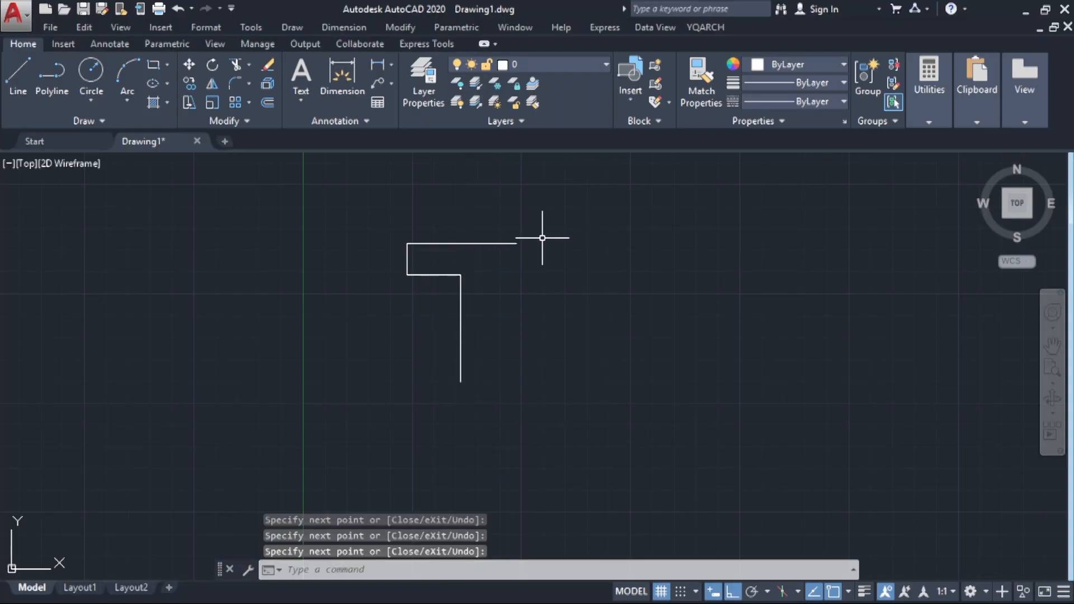
# Mirror the four-line profile across a vertical line to the right of its open top end, erasing the source objects
pyautogui.click(543, 212)
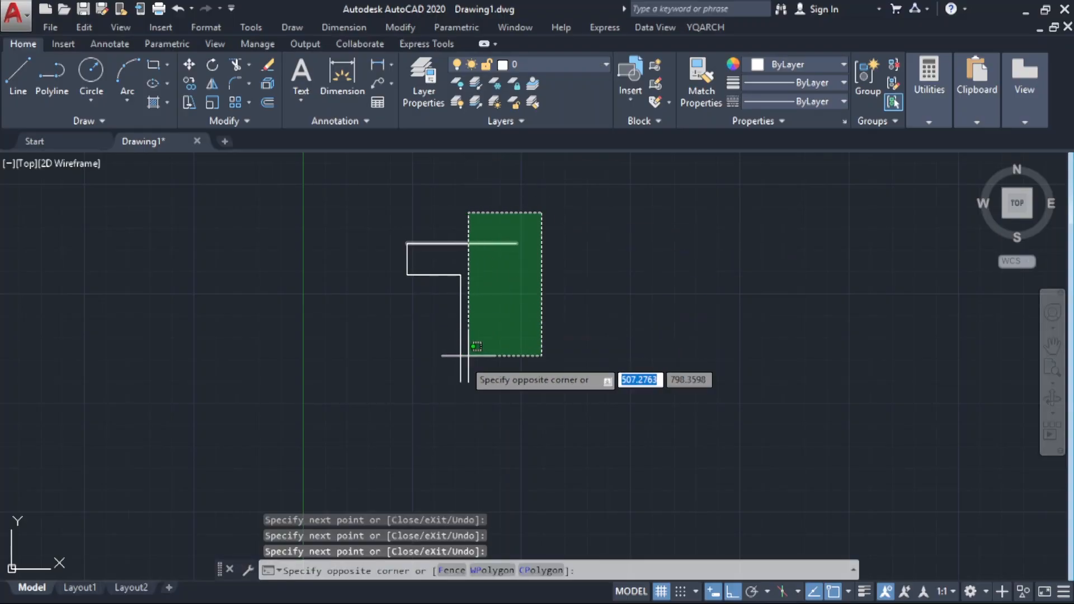
pyautogui.click(379, 388)
pyautogui.write('MI')
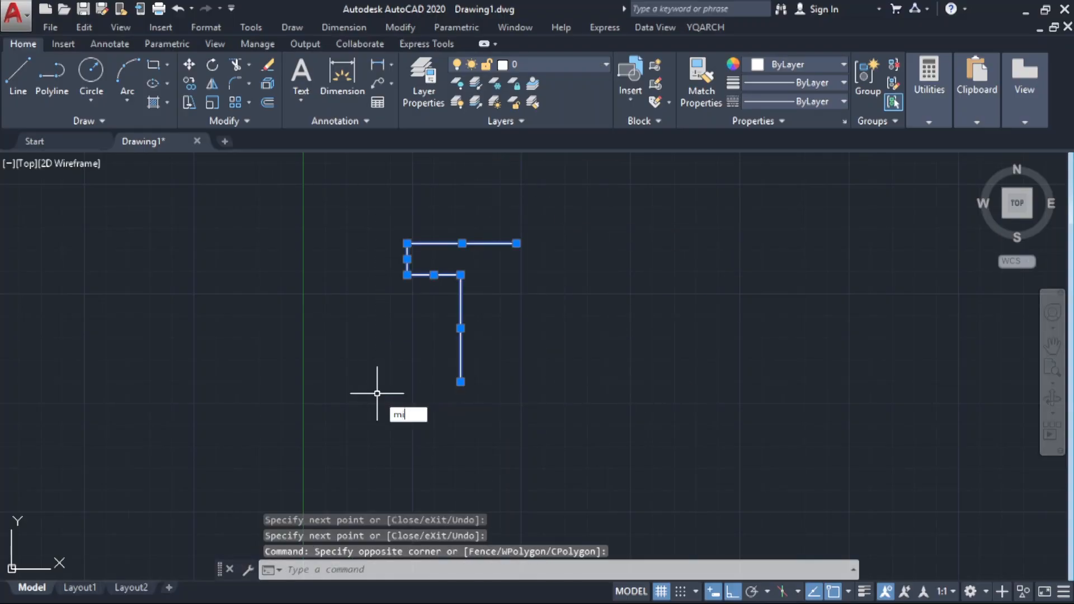
pyautogui.click(452, 430)
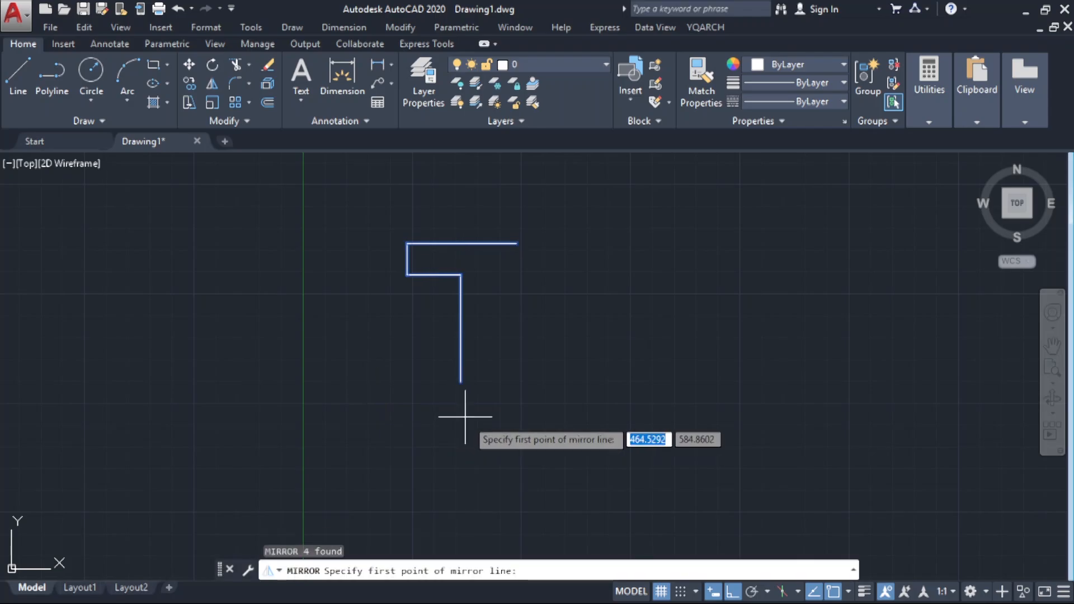
pyautogui.click(561, 244)
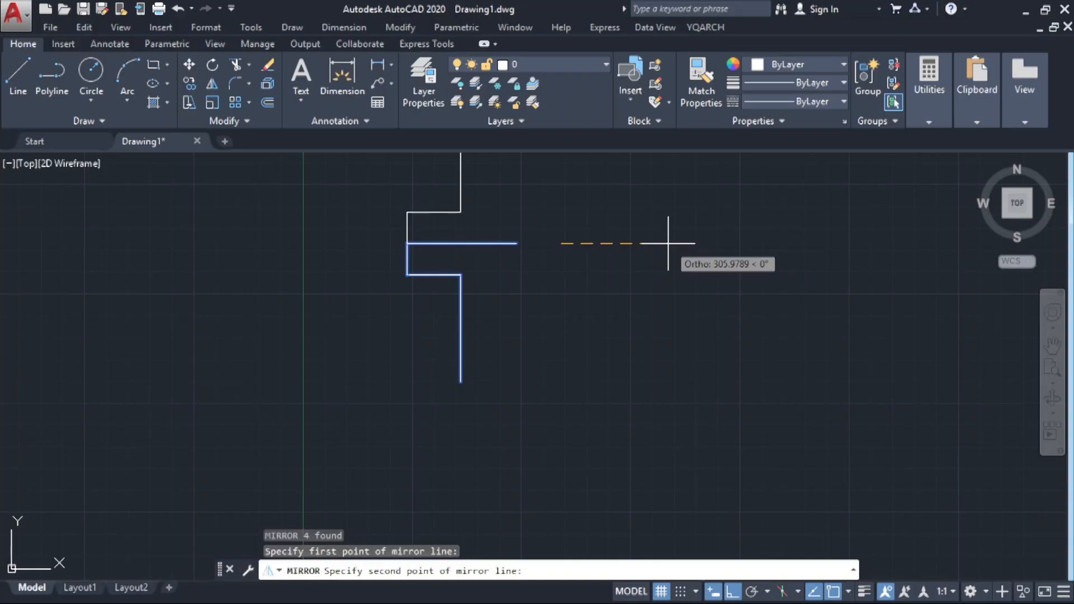
pyautogui.moveTo(668, 243); pyautogui.dragTo(666, 321, button='middle')
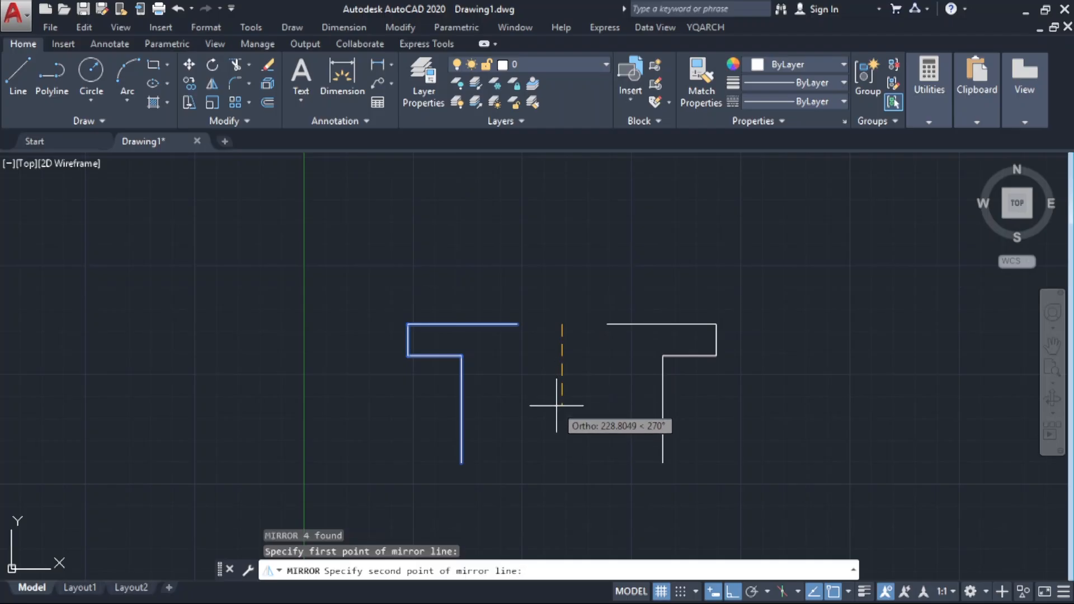
pyautogui.click(559, 456)
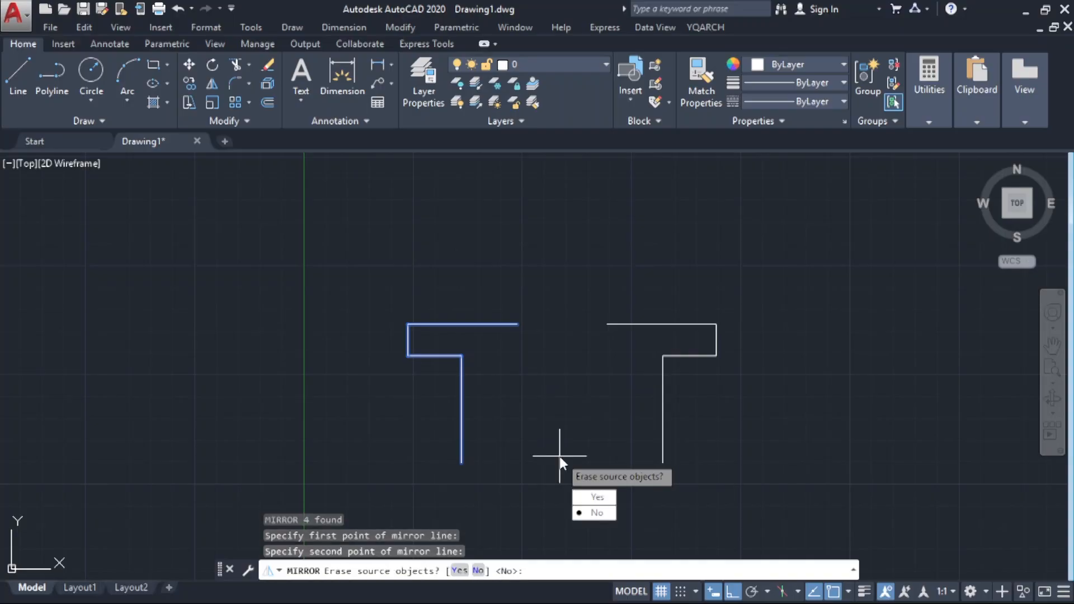
pyautogui.moveTo(560, 457); pyautogui.dragTo(539, 358, button='middle')
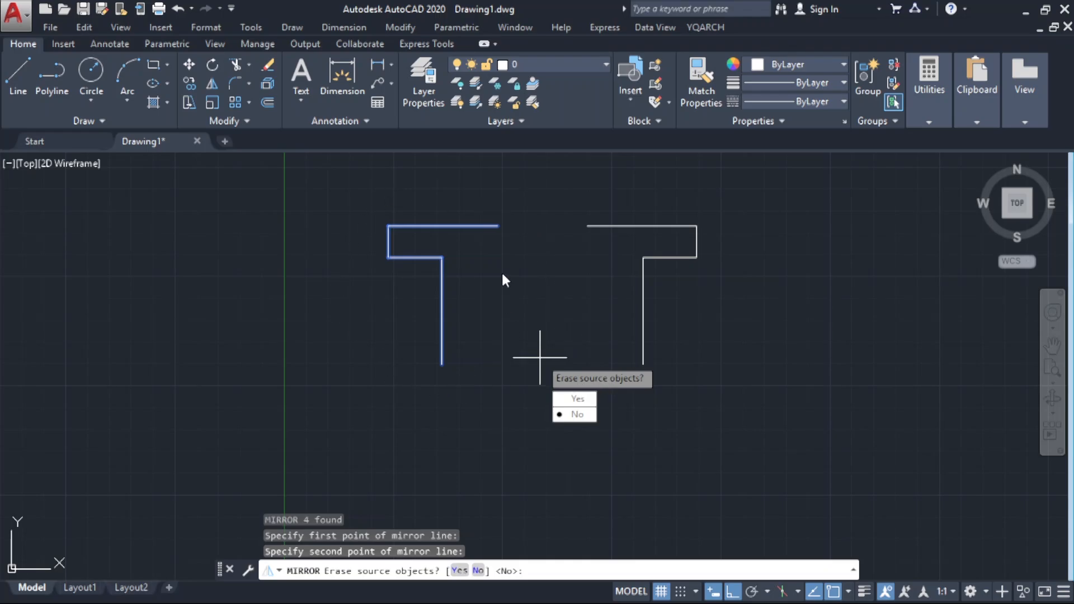
pyautogui.press('Down')
pyautogui.press('Return')
# Mirror the four-line profile across a vertical line through the open end of its top edge, keeping the source objects
pyautogui.click(555, 208)
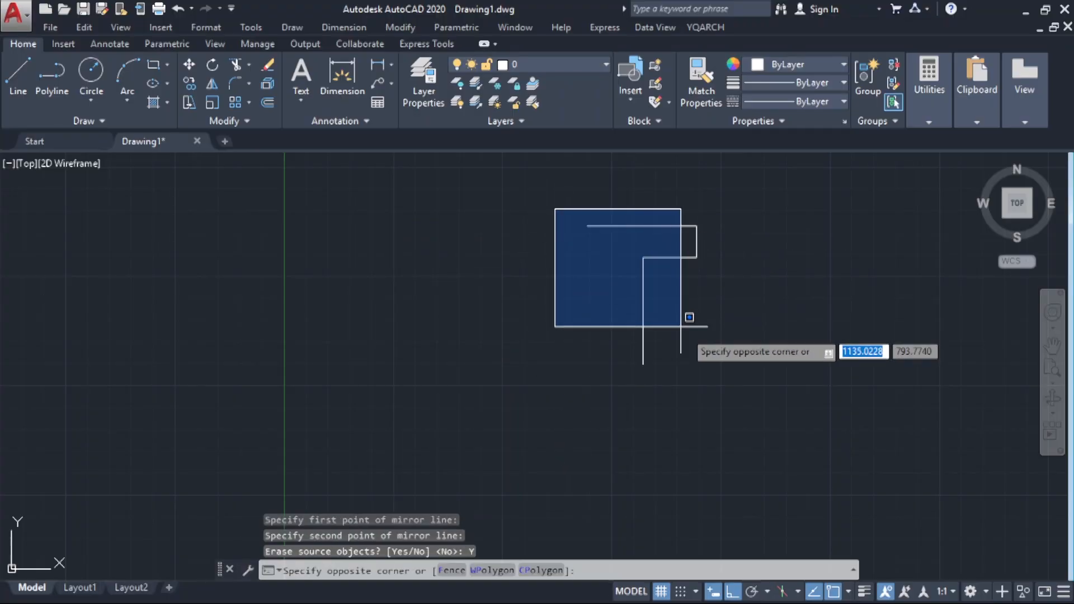
pyautogui.click(733, 403)
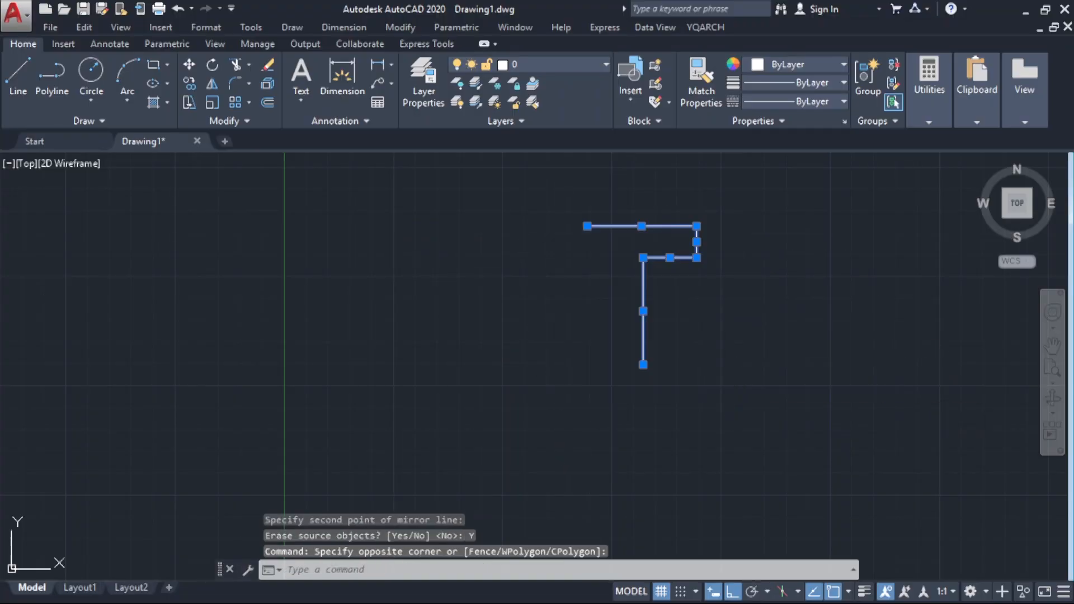
pyautogui.press('Return')
pyautogui.click(587, 226)
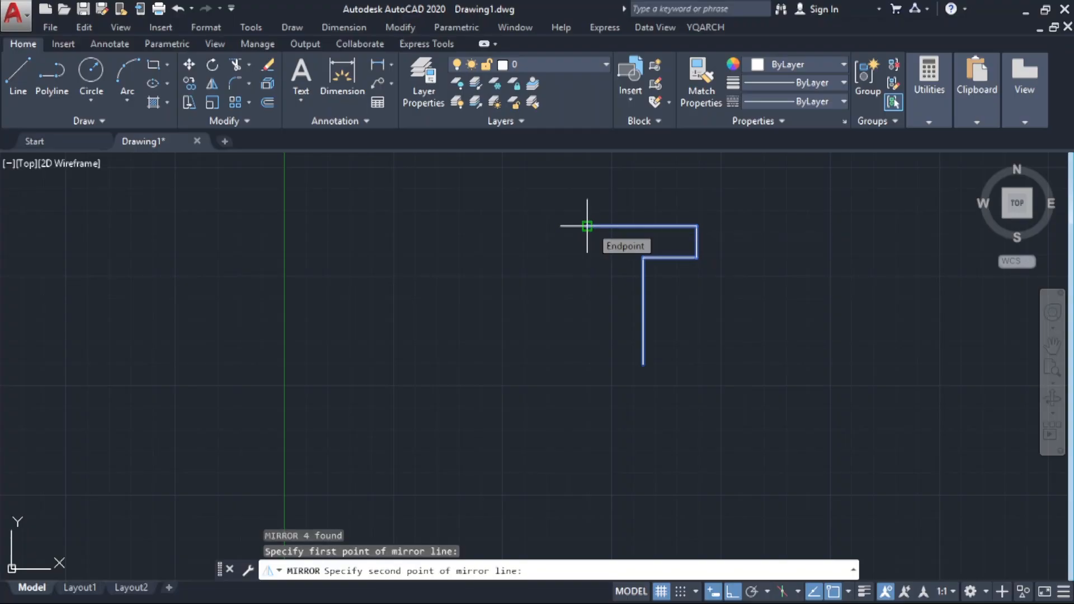
pyautogui.click(591, 321)
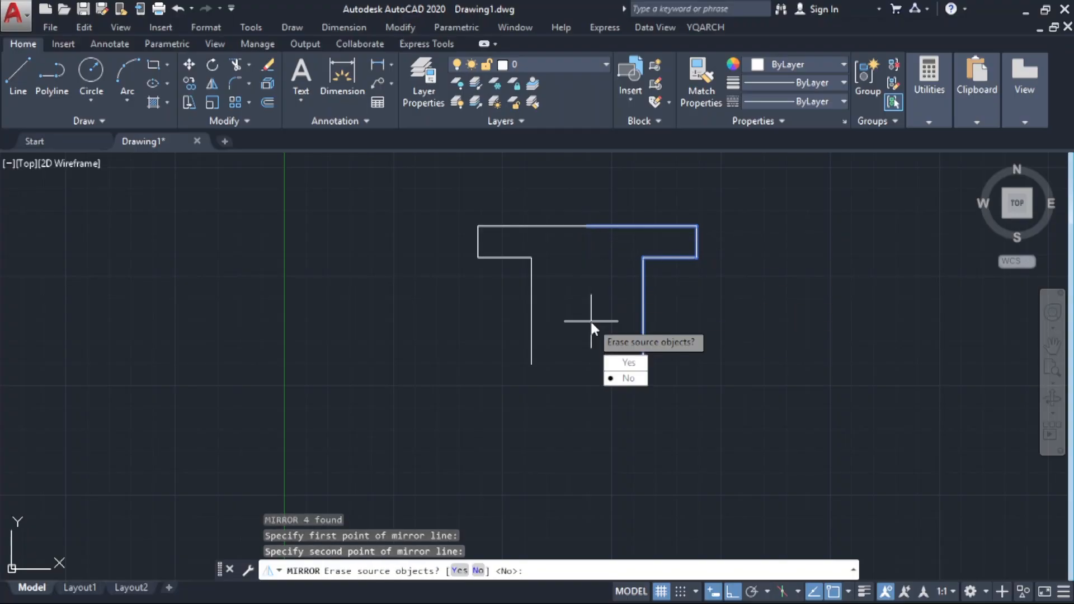
pyautogui.click(624, 378)
# Mirror the whole T-shaped outline downward across a horizontal line through the lower end of its legs, keeping the source objects
pyautogui.click(720, 192)
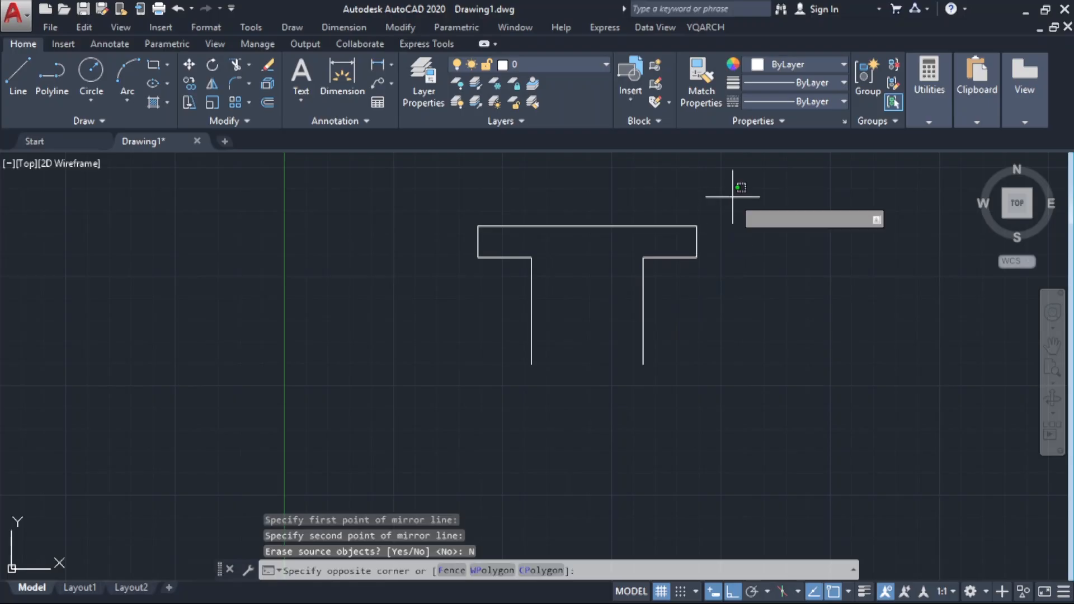
pyautogui.click(440, 395)
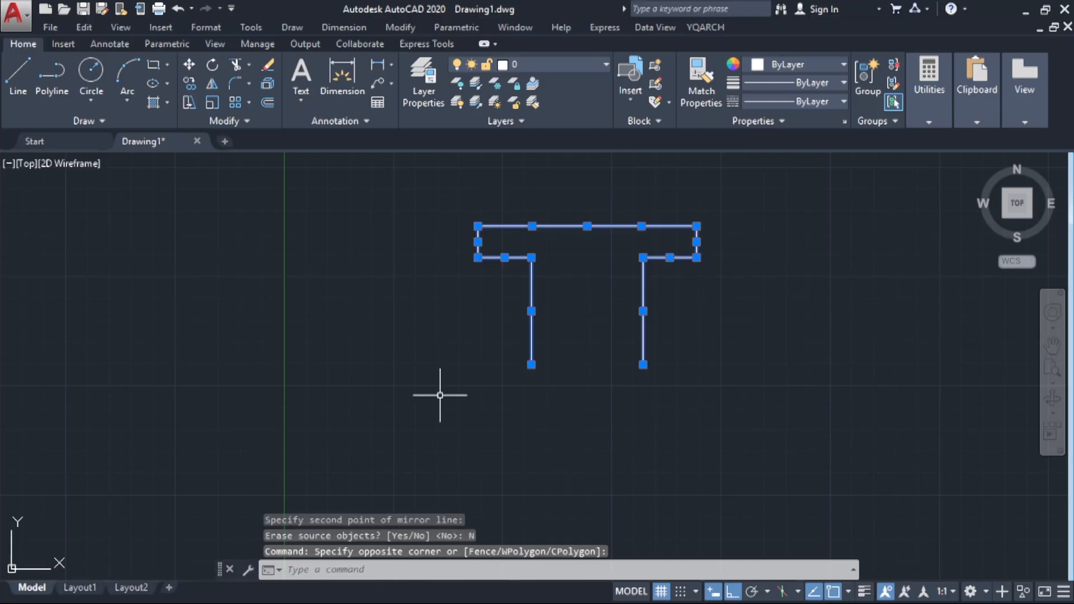
pyautogui.write('mi')
pyautogui.press('Return')
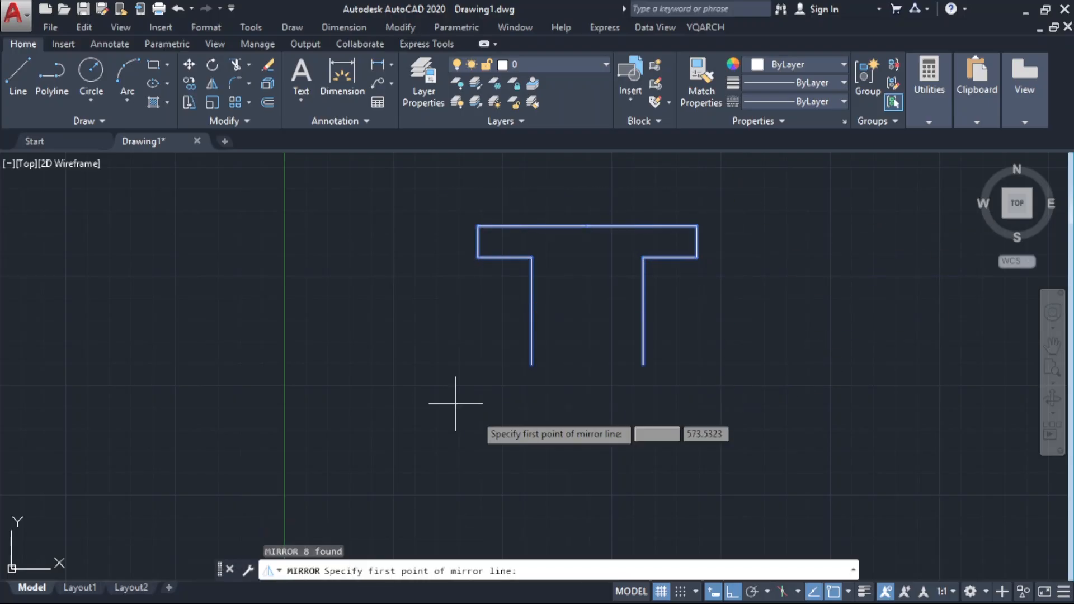
pyautogui.click(643, 365)
pyautogui.click(753, 372)
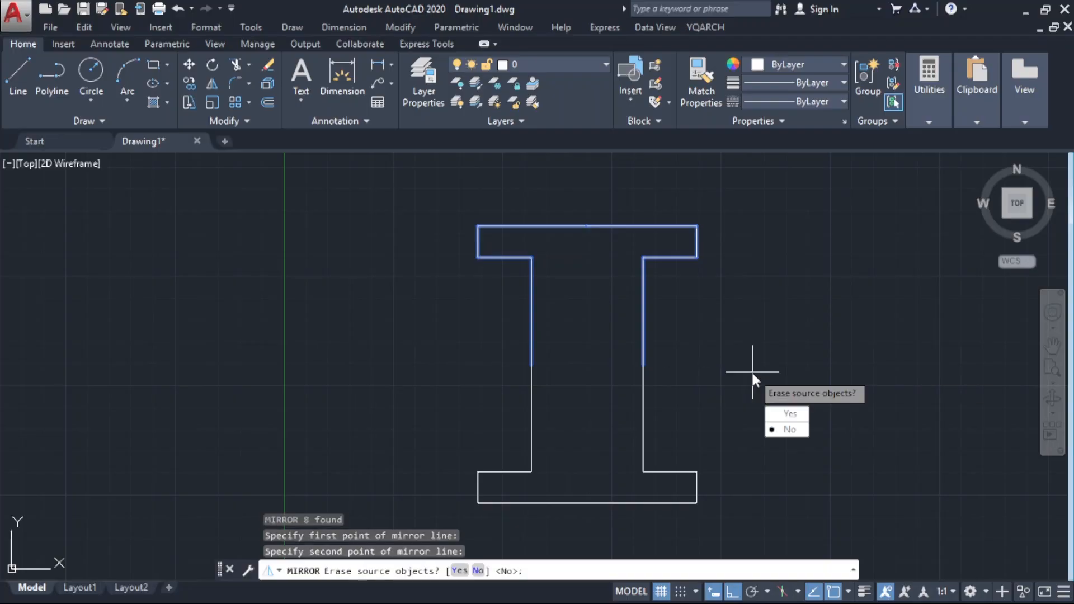
pyautogui.click(785, 430)
pyautogui.moveTo(580, 293); pyautogui.dragTo(547, 271, button='middle')
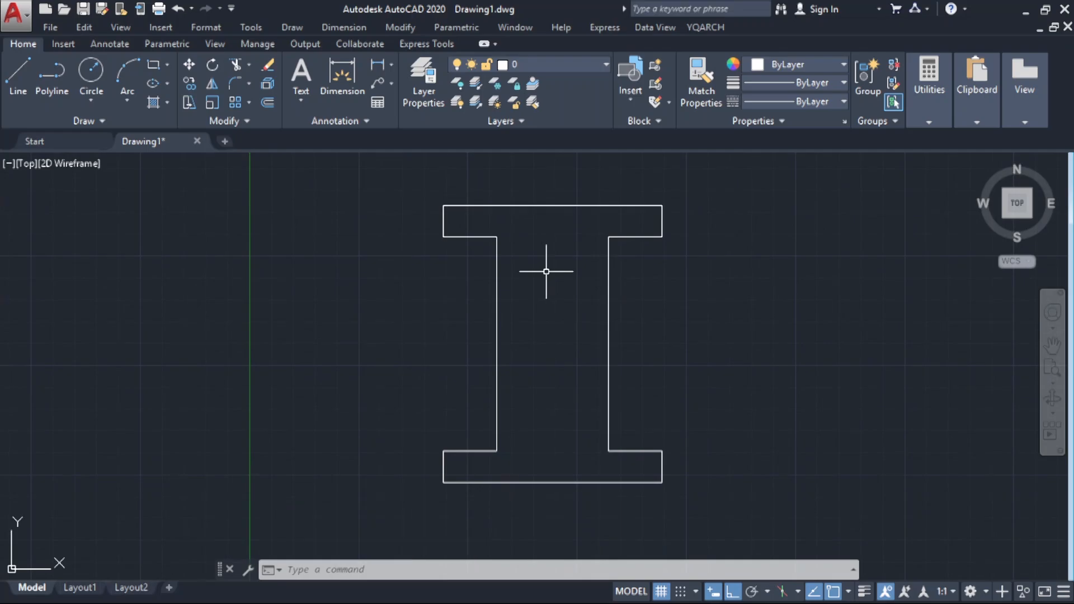